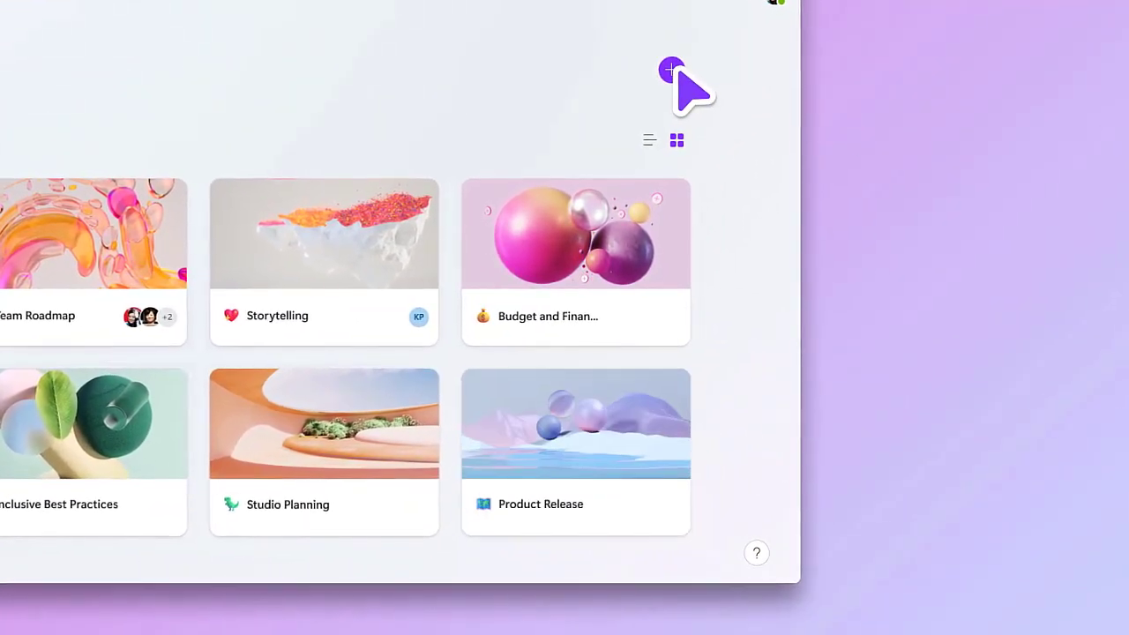
Start a new workspace with the keyword Marketing and select the suggested Loop page and Word document as its content.
{"action": "left_click", "coordinate": [675, 74]}
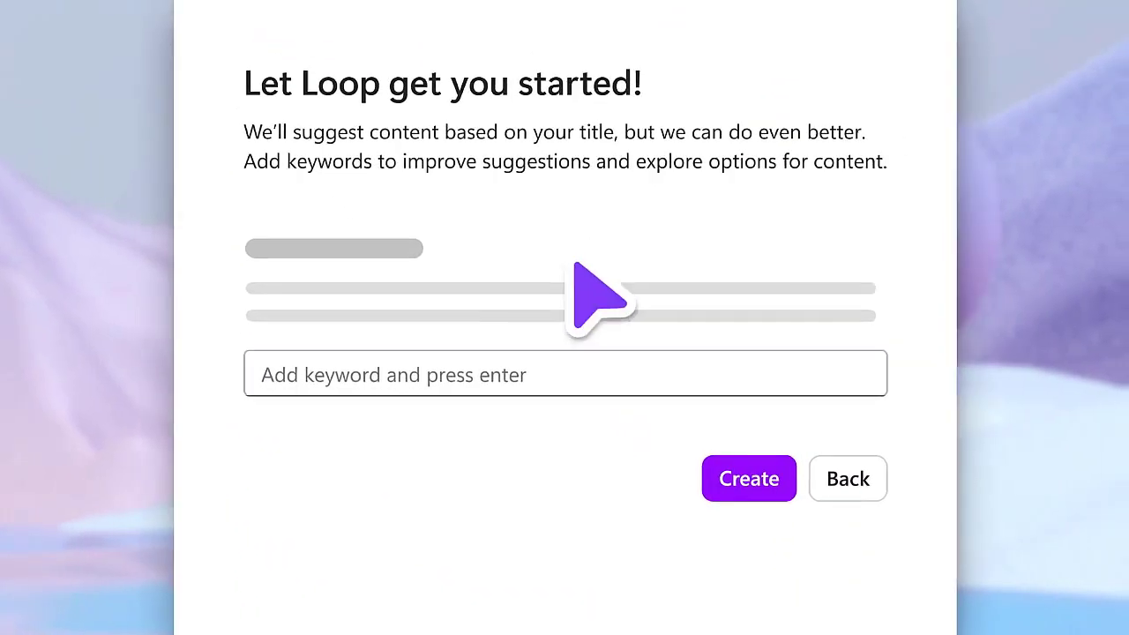
{"action": "left_click", "coordinate": [423, 392]}
{"action": "type", "text": "Marketing"}
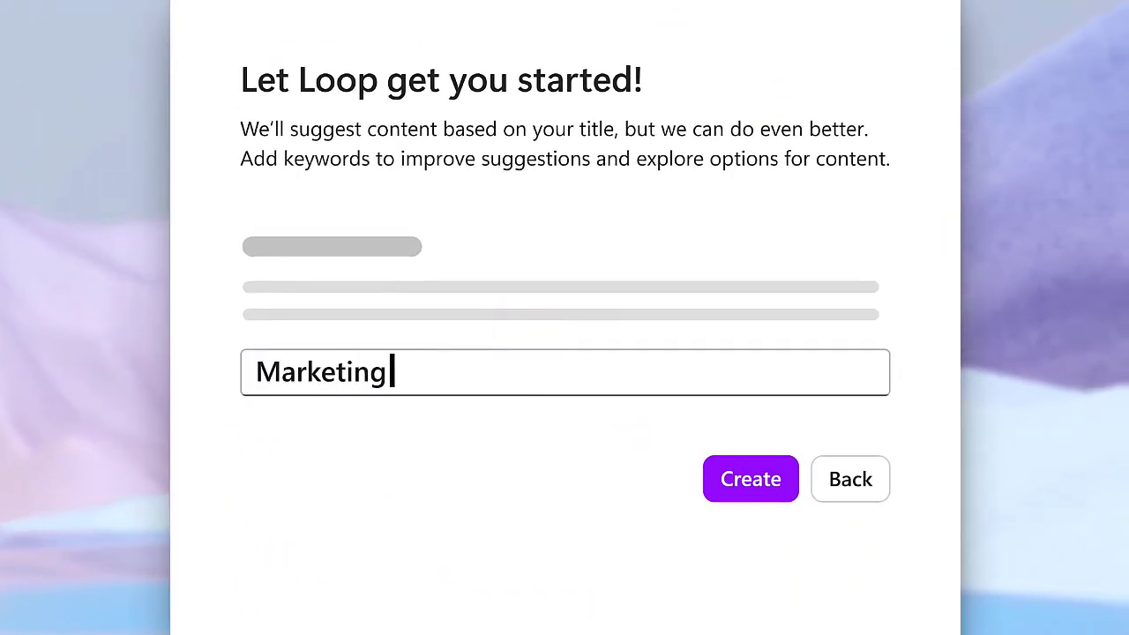
{"action": "left_click", "coordinate": [754, 494]}
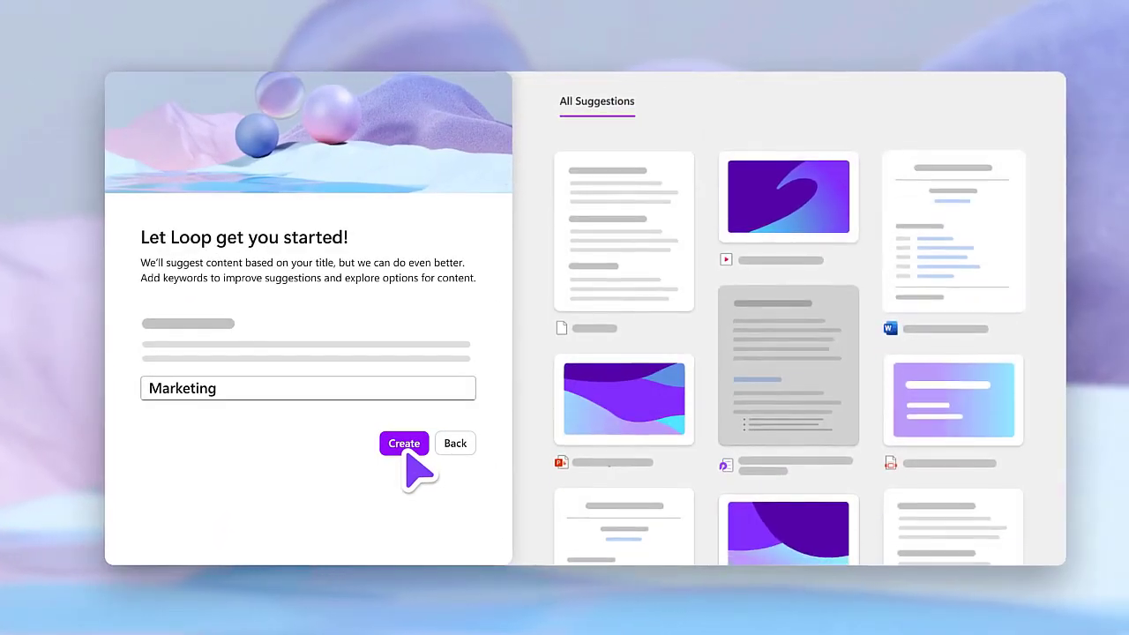
{"action": "left_click", "coordinate": [787, 370]}
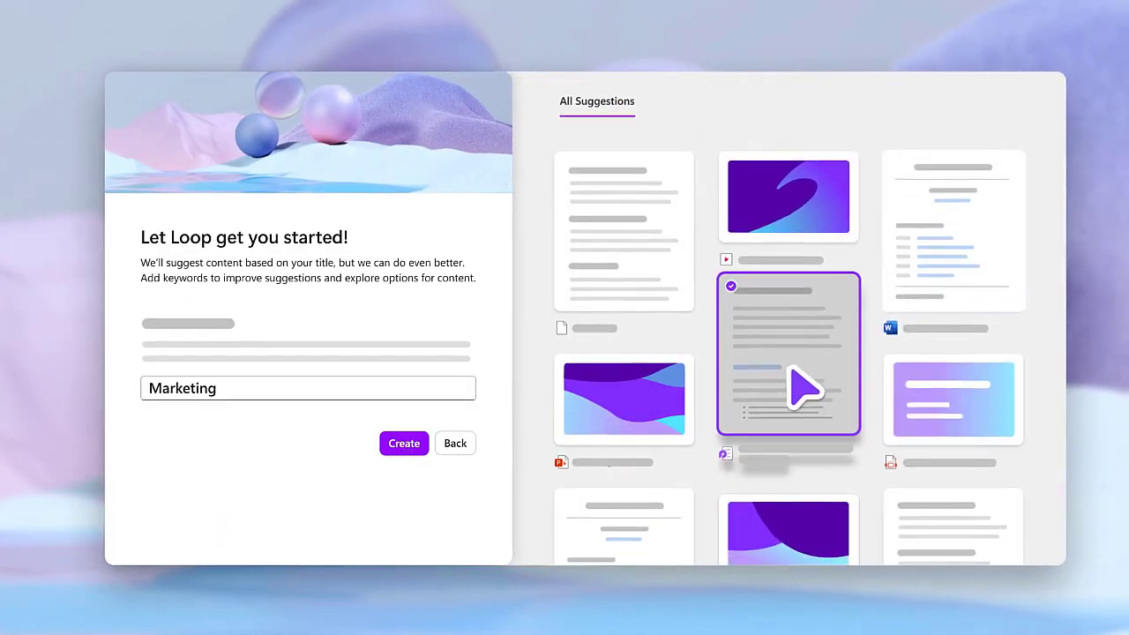
{"action": "left_click", "coordinate": [962, 231]}
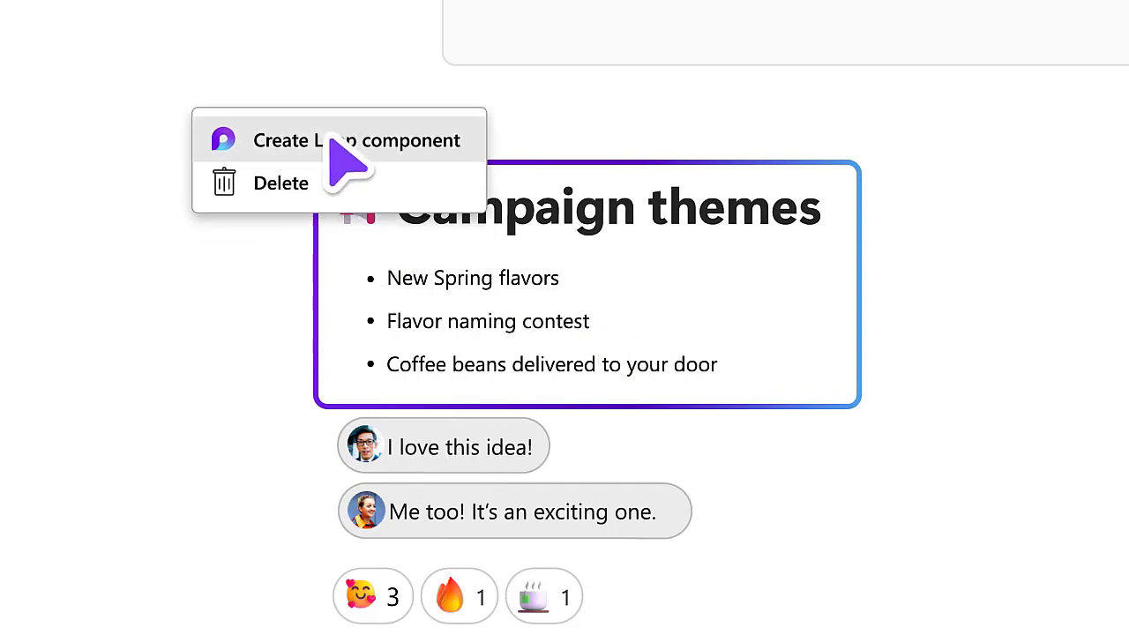
Turn the Campaign themes list into a Loop component.
{"action": "left_click", "coordinate": [334, 139]}
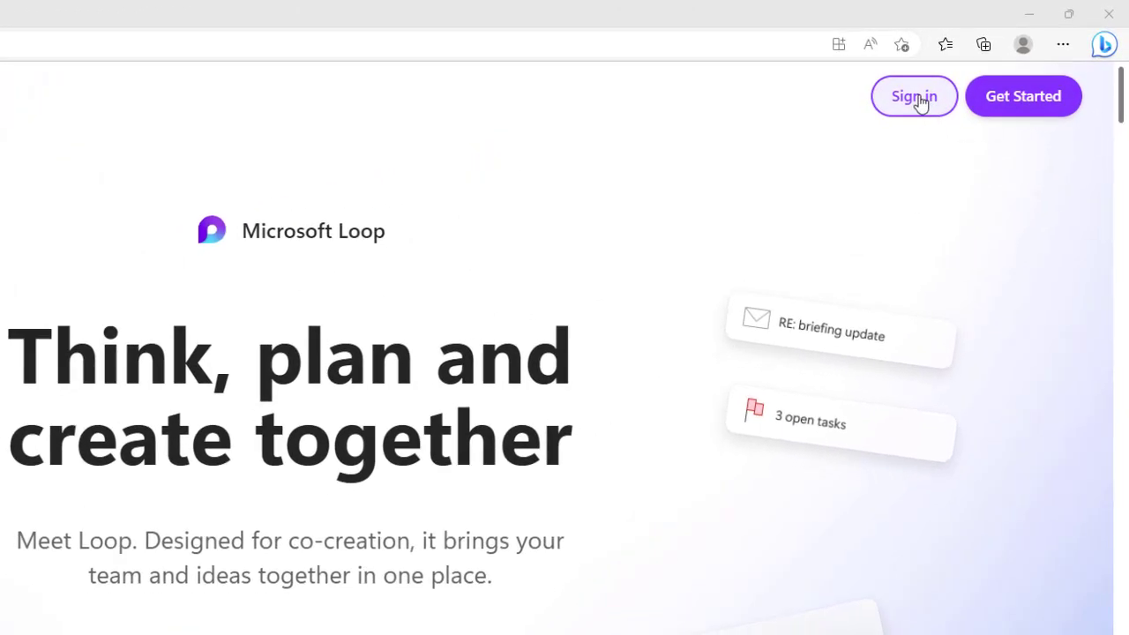
Sign in to Microsoft Loop with the listed work account, enter the account password and choose to stay signed in.
{"action": "left_click", "coordinate": [917, 99]}
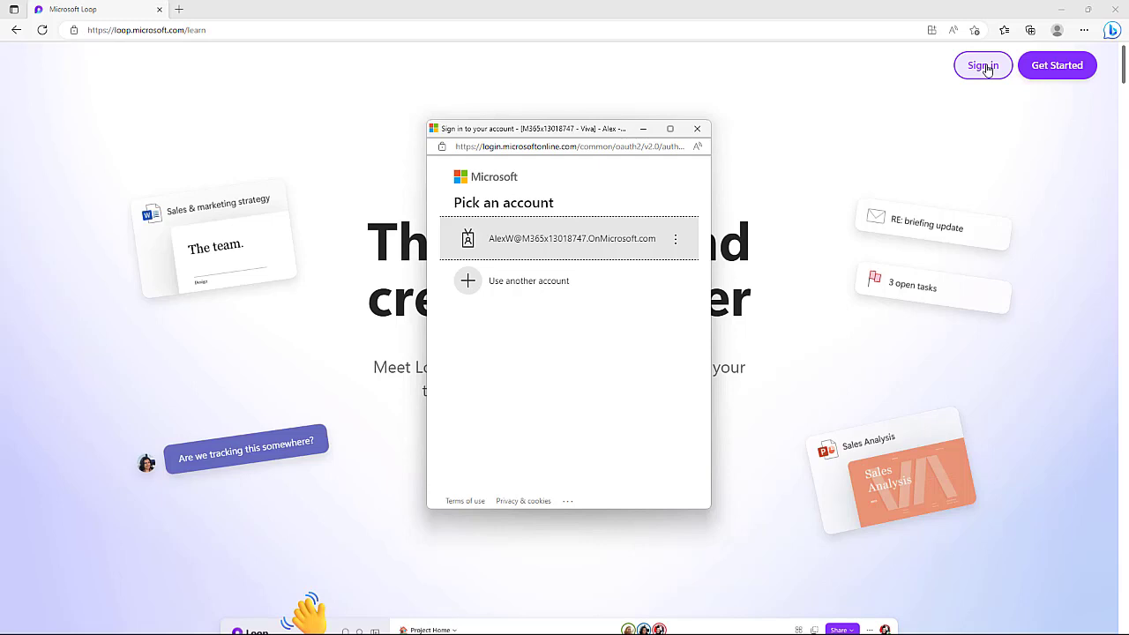
{"action": "left_click", "coordinate": [589, 251]}
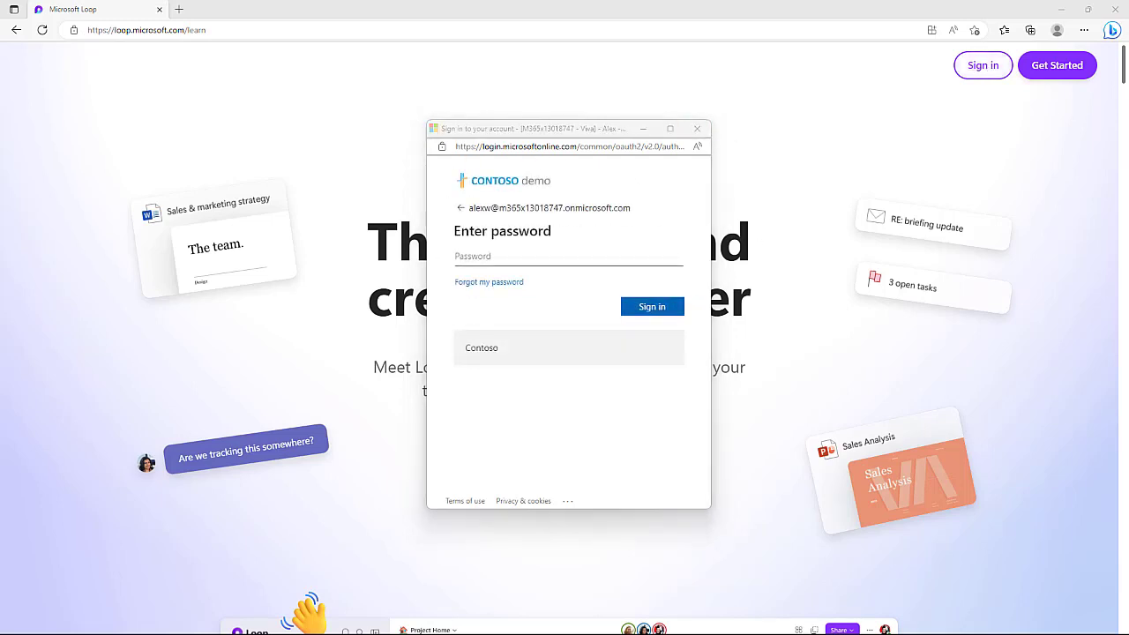
{"action": "left_click", "coordinate": [600, 264]}
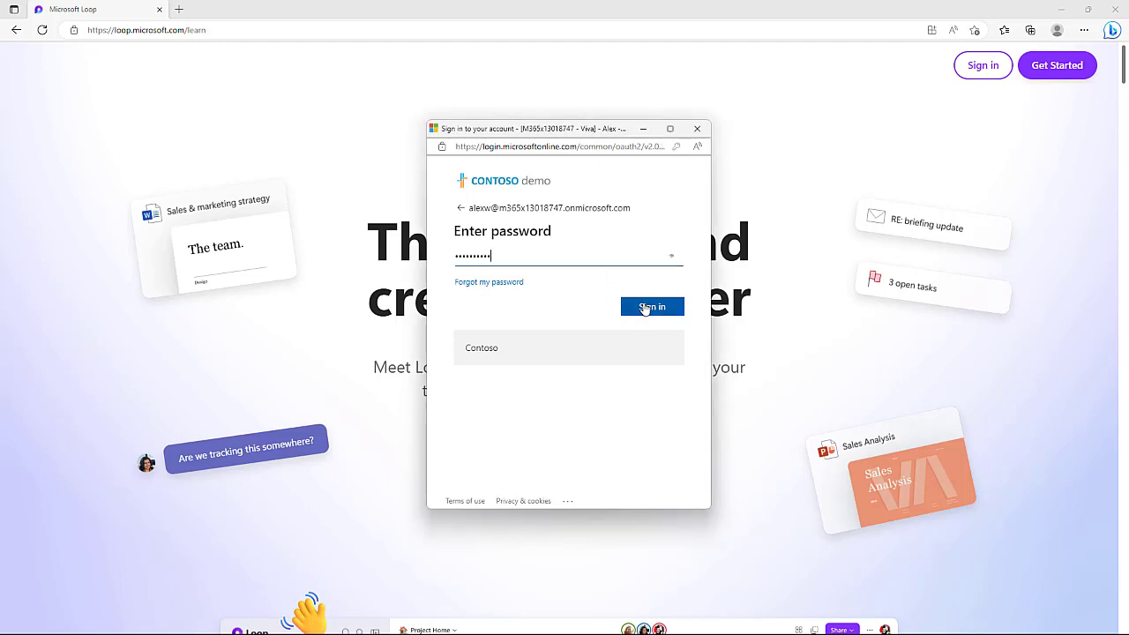
{"action": "left_click", "coordinate": [652, 307]}
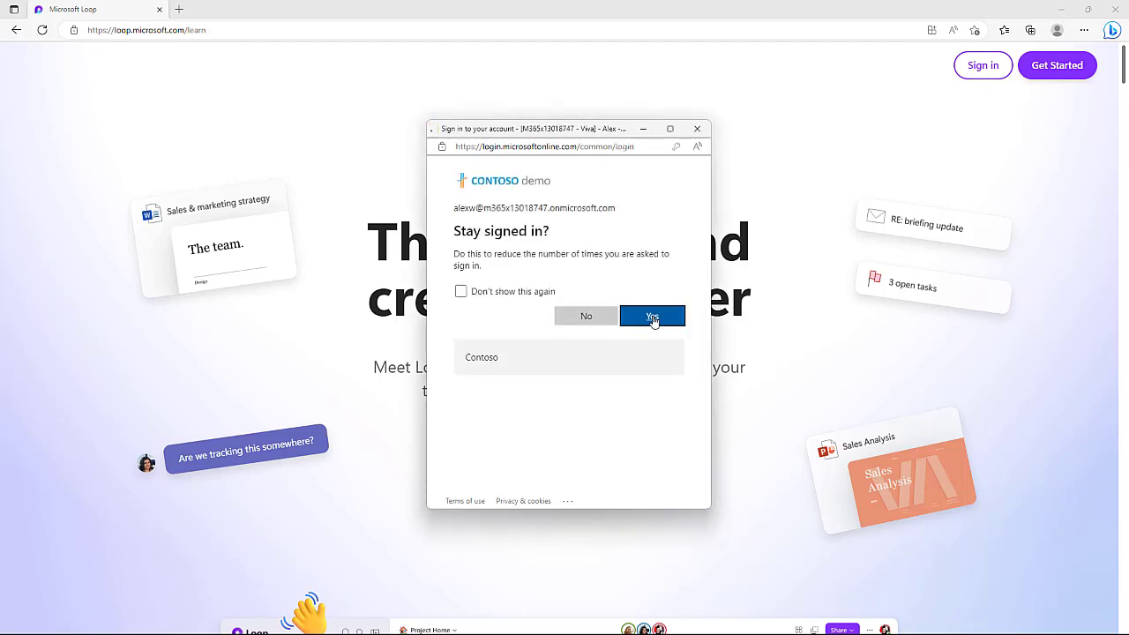
{"action": "left_click", "coordinate": [653, 318]}
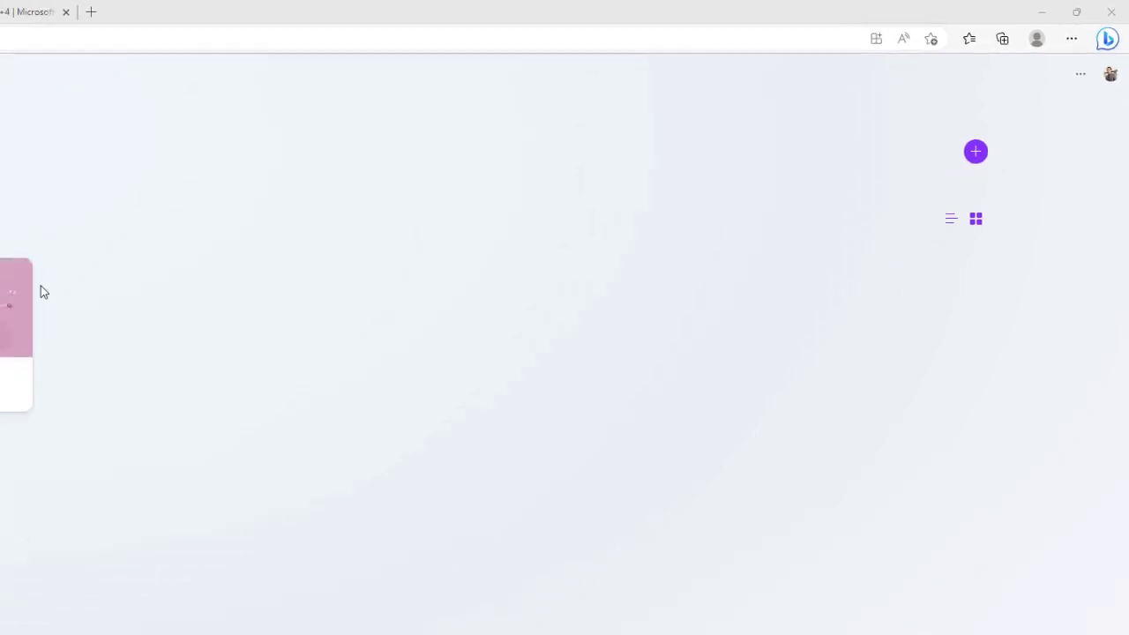
Change the Getting Started workspace's cover to the first Abstract gallery image, the purple and teal wave.
{"action": "mouse_move", "coordinate": [234, 239]}
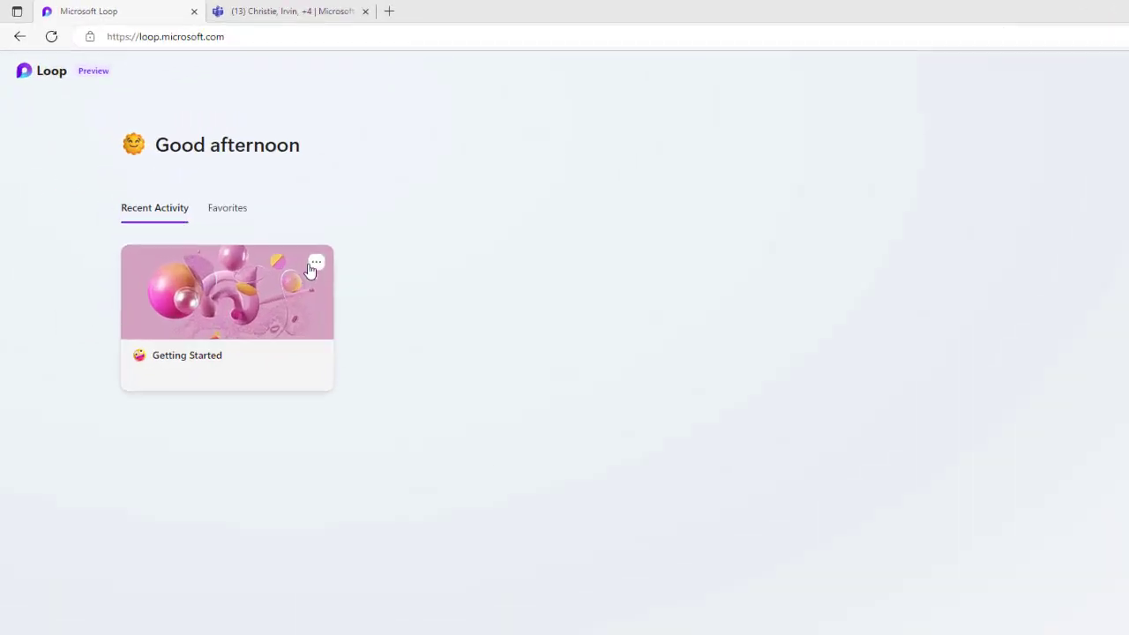
{"action": "left_click", "coordinate": [315, 264]}
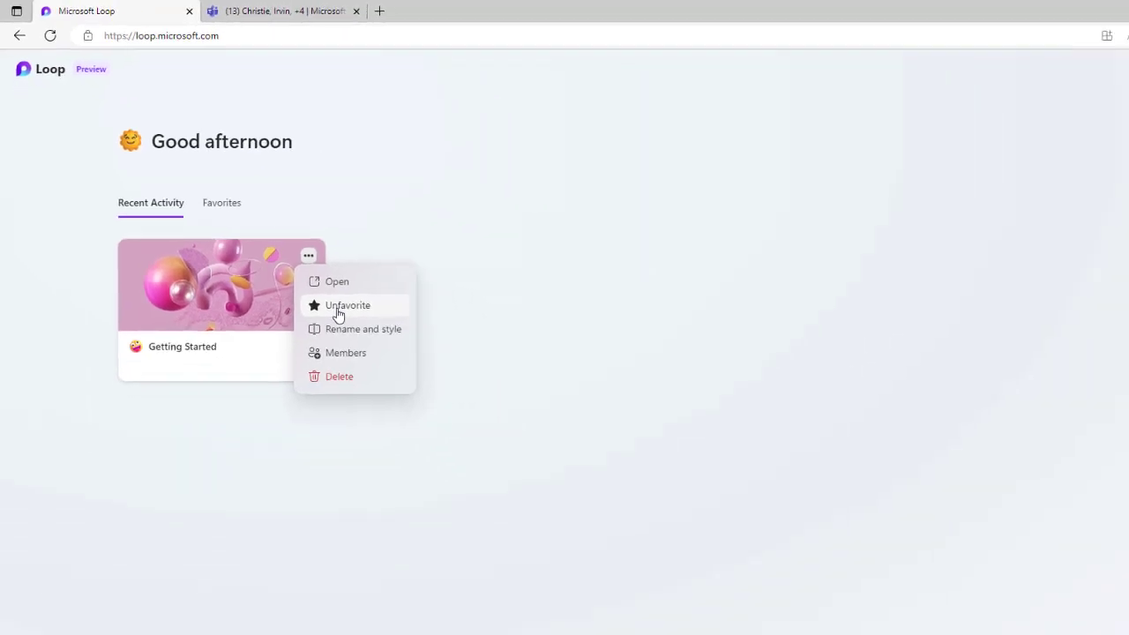
{"action": "left_click", "coordinate": [339, 330]}
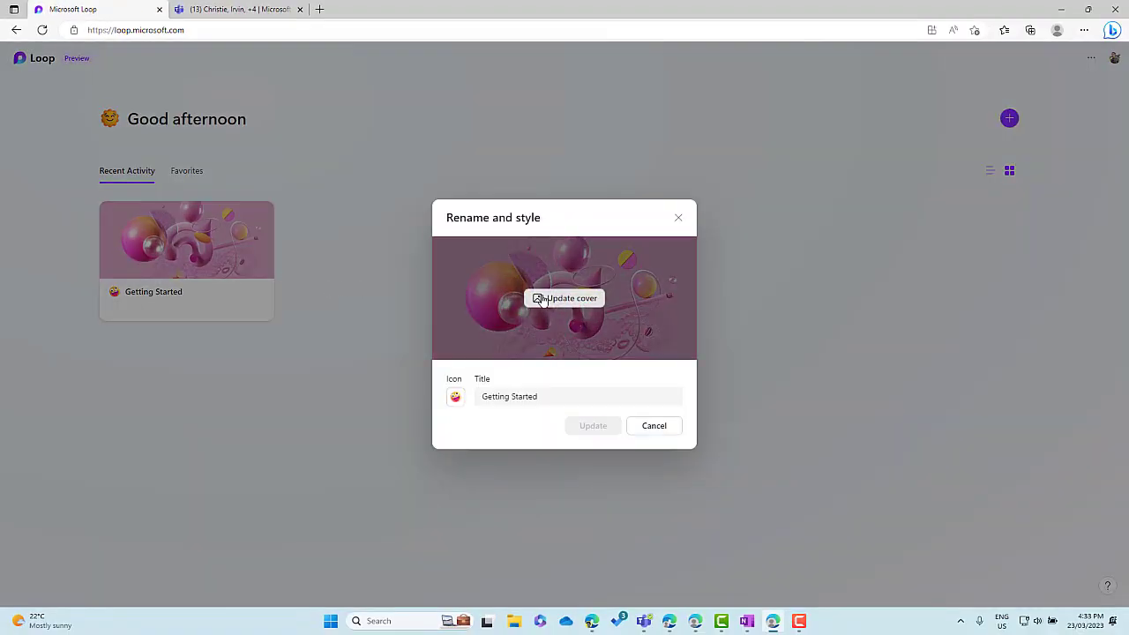
{"action": "left_click", "coordinate": [540, 298]}
{"action": "left_click", "coordinate": [424, 300]}
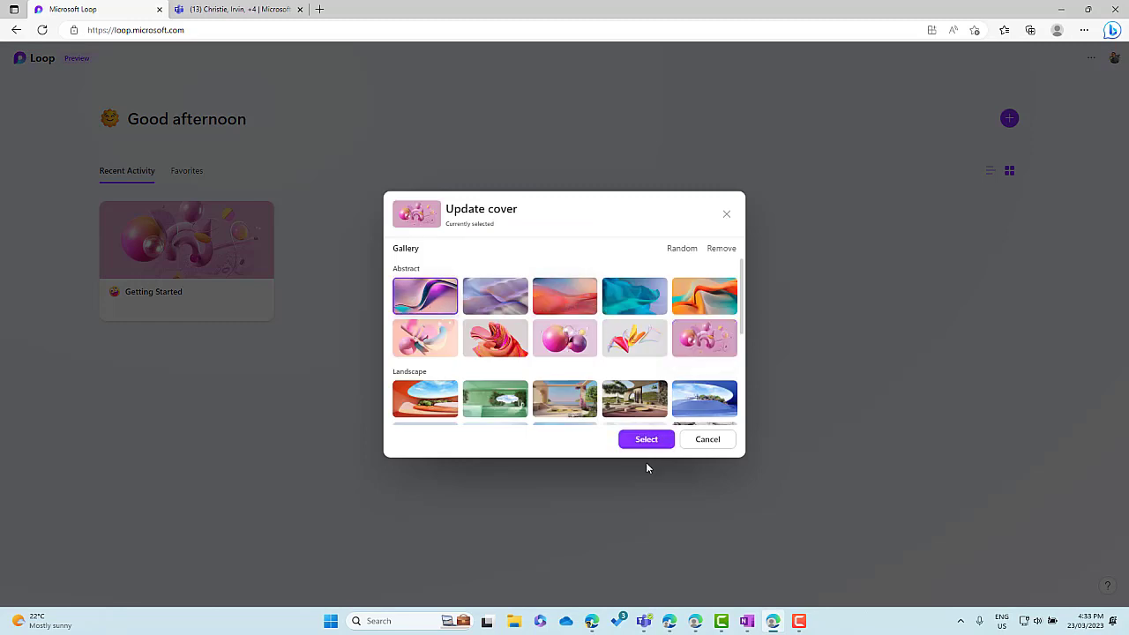
{"action": "left_click", "coordinate": [646, 439]}
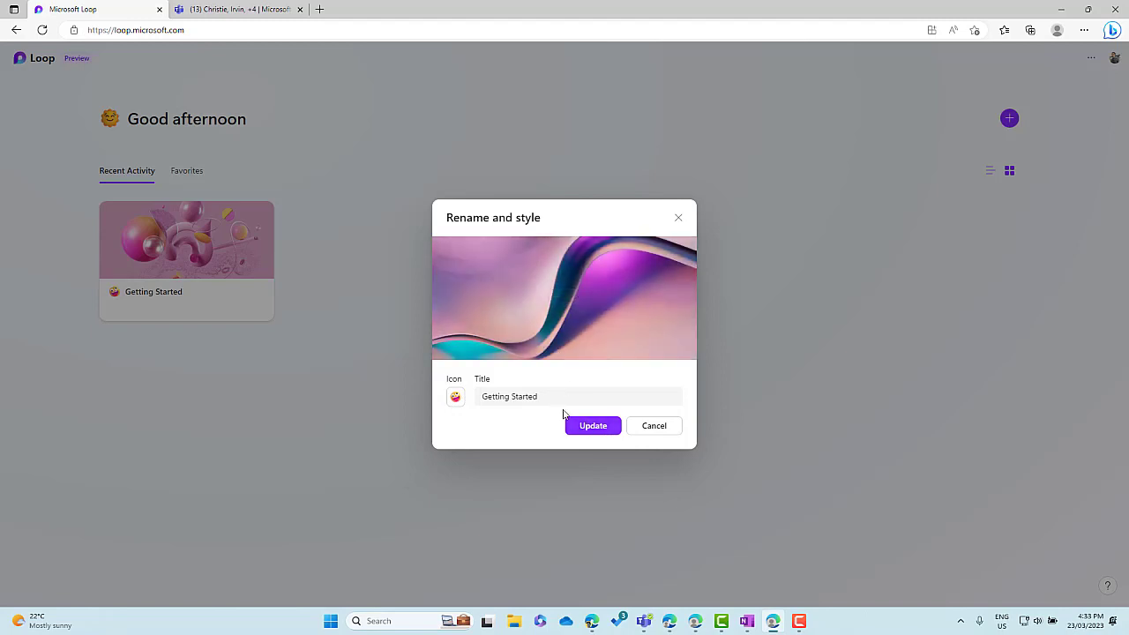
{"action": "left_click", "coordinate": [582, 428]}
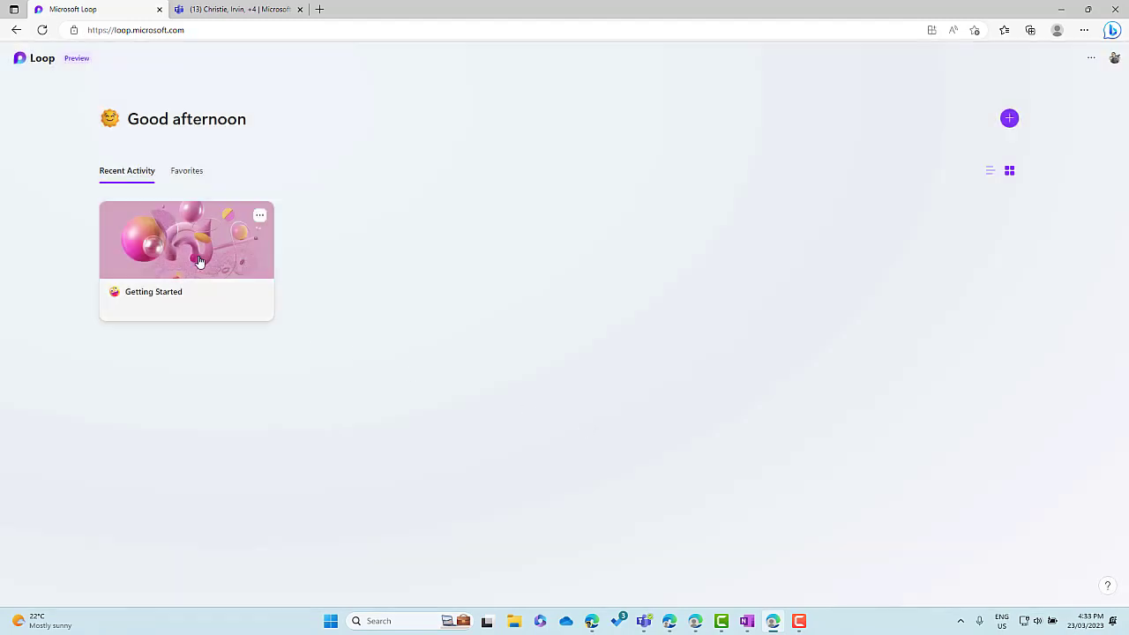
Review the member list of the Getting Started workspace and close it.
{"action": "left_click", "coordinate": [259, 215]}
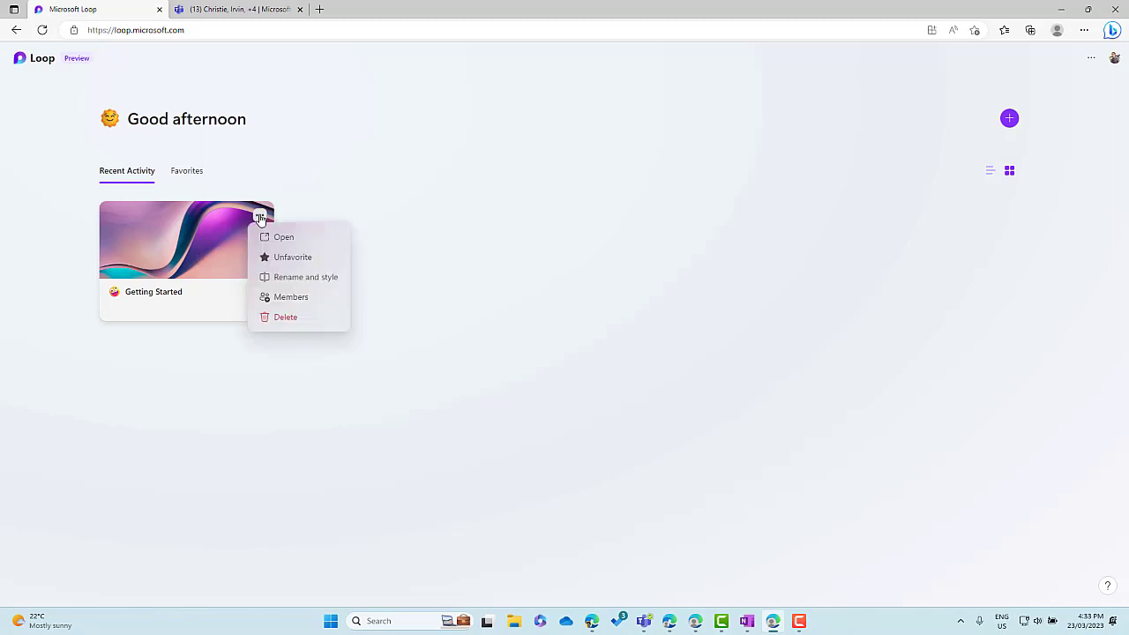
{"action": "left_click", "coordinate": [283, 298]}
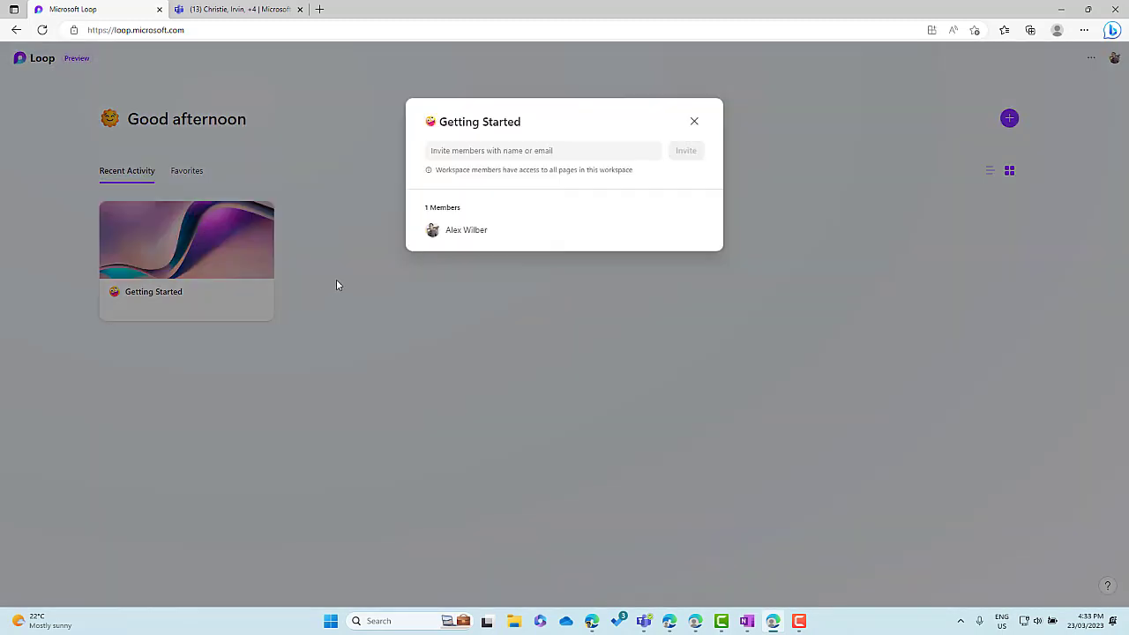
{"action": "left_click", "coordinate": [694, 125]}
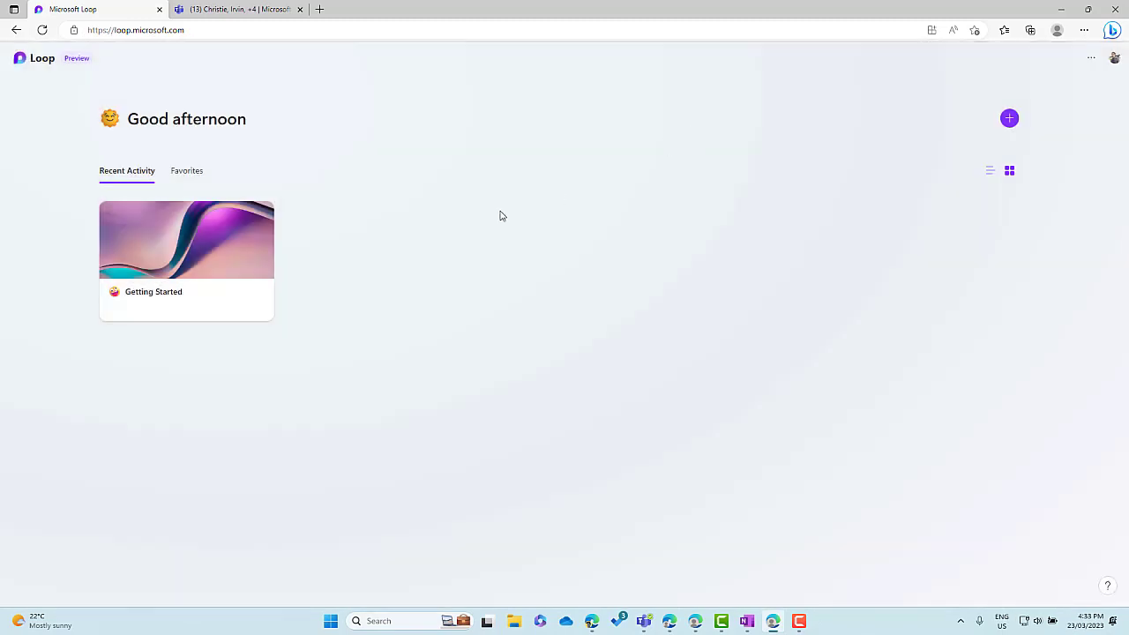
Open the Getting Started workspace, return to the Loop home page and reopen the workspace.
{"action": "left_click", "coordinate": [179, 264]}
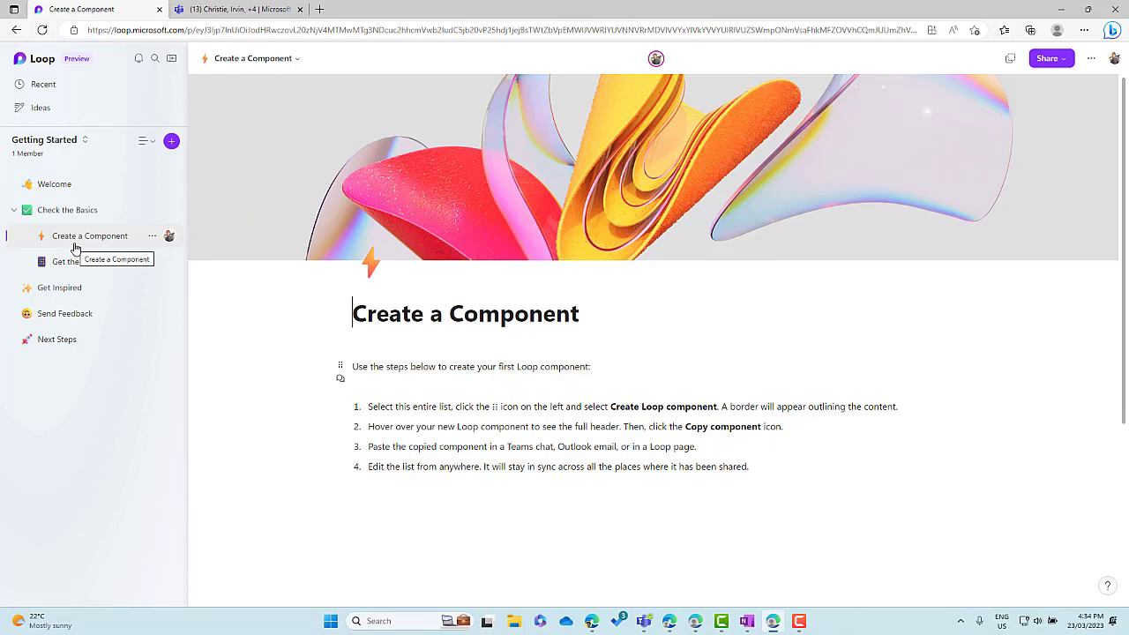
{"action": "left_click", "coordinate": [41, 61]}
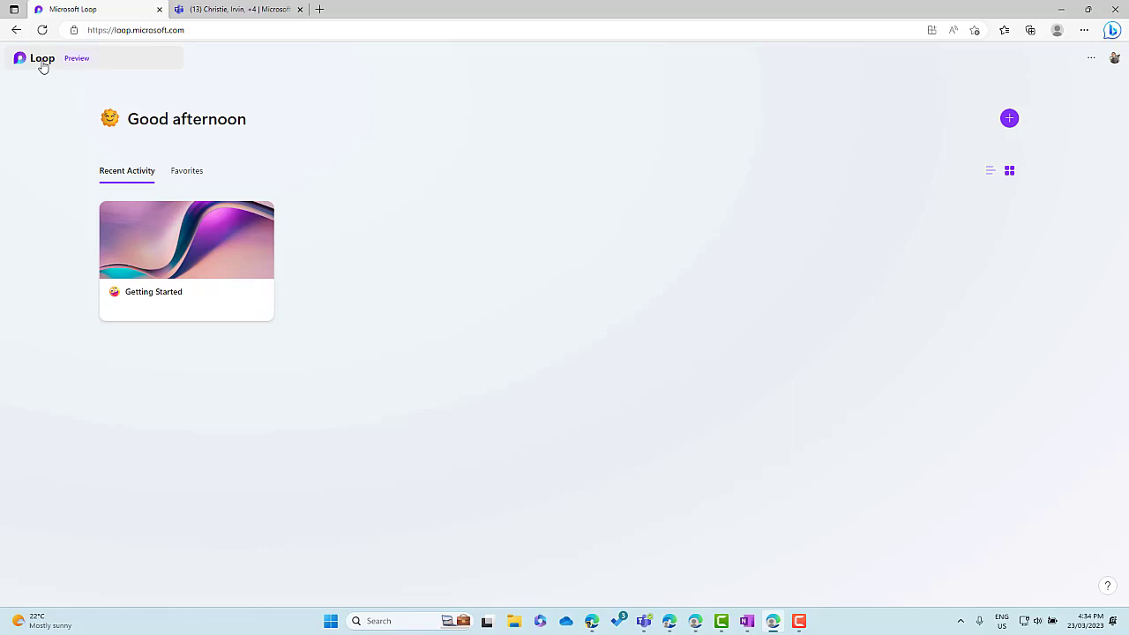
{"action": "left_click", "coordinate": [167, 297]}
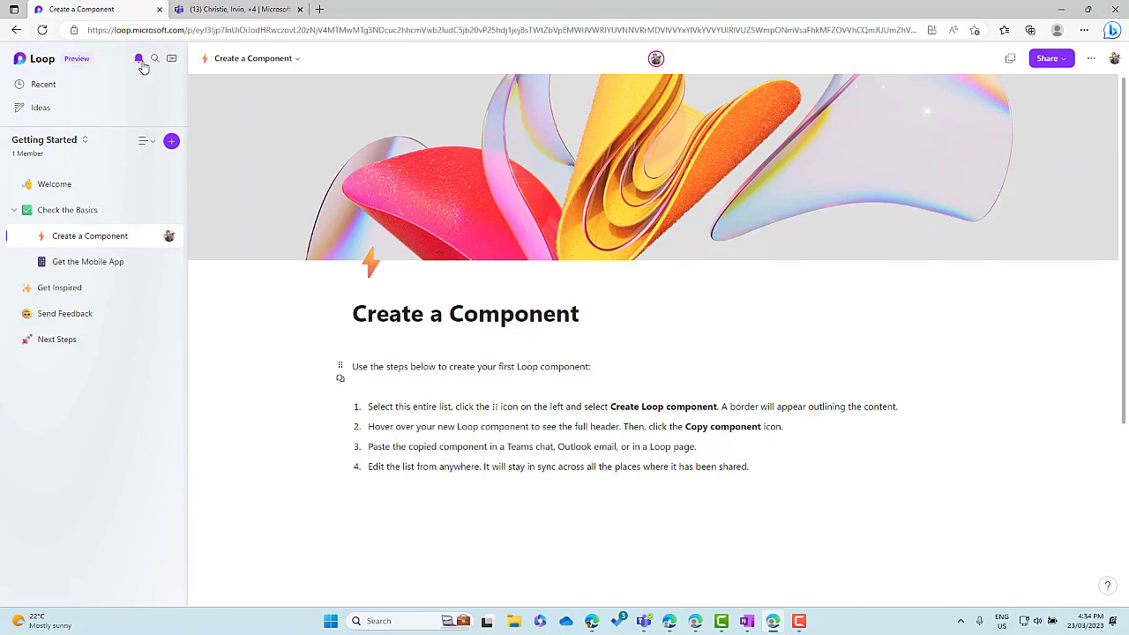
Check the notifications and the Loop page search, and close the search.
{"action": "left_click", "coordinate": [141, 65]}
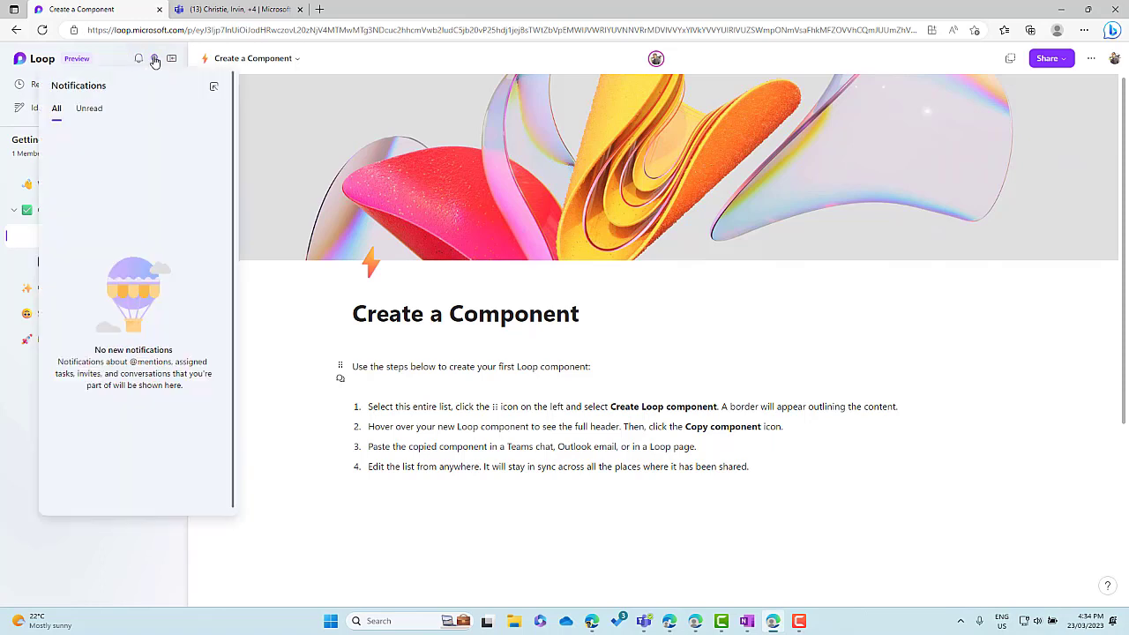
{"action": "left_click", "coordinate": [154, 59]}
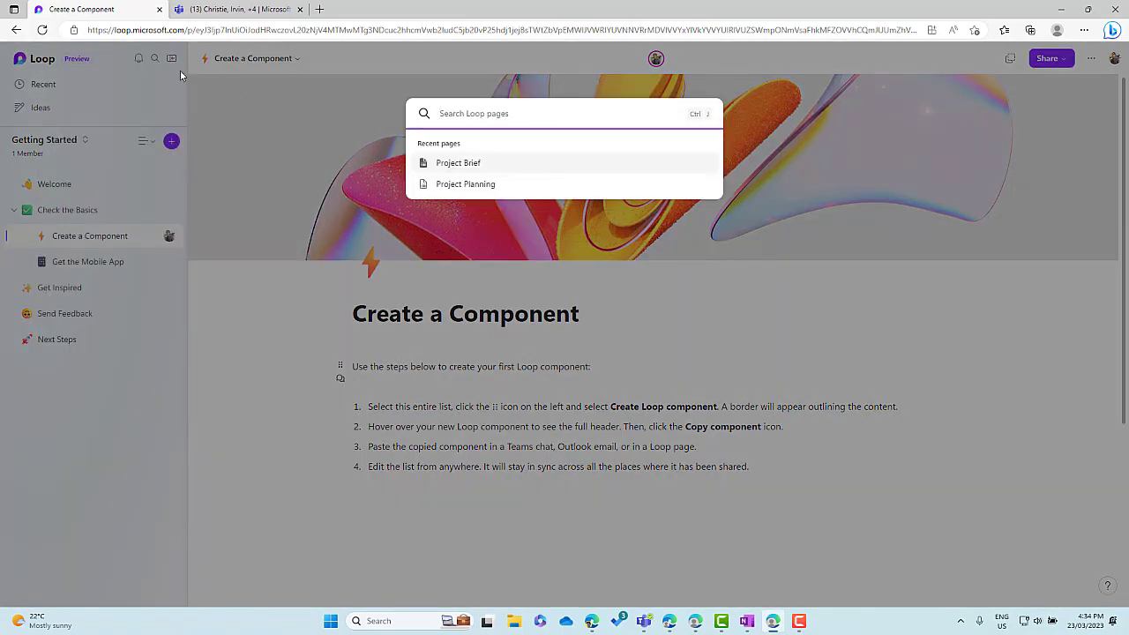
{"action": "left_click", "coordinate": [177, 67]}
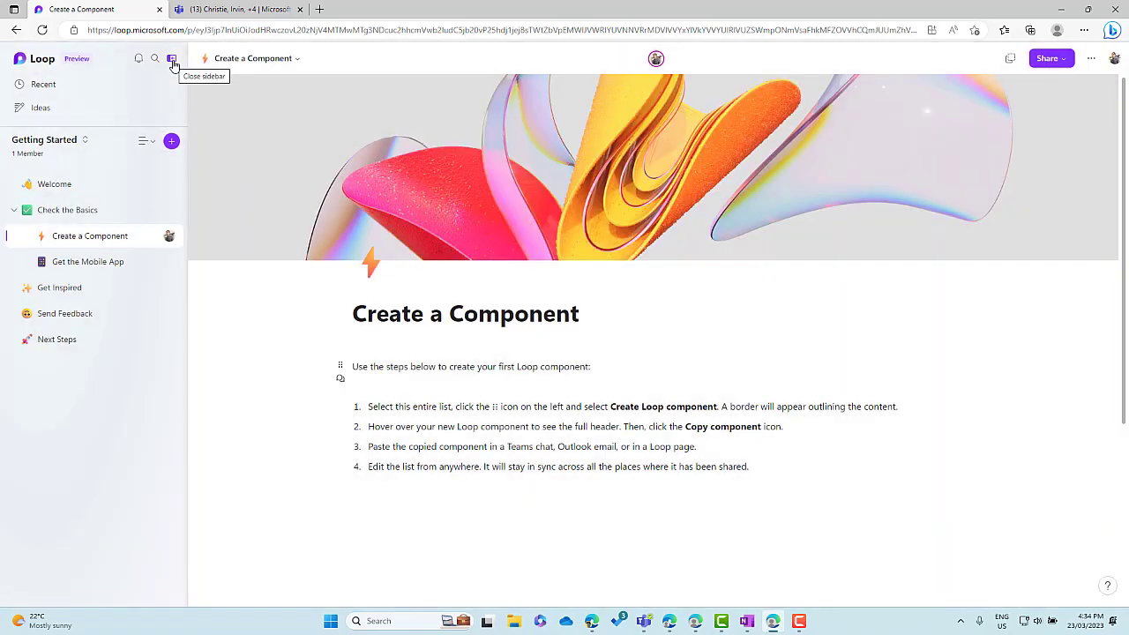
Collapse the workspace sidebar and bring it back.
{"action": "left_click", "coordinate": [172, 63]}
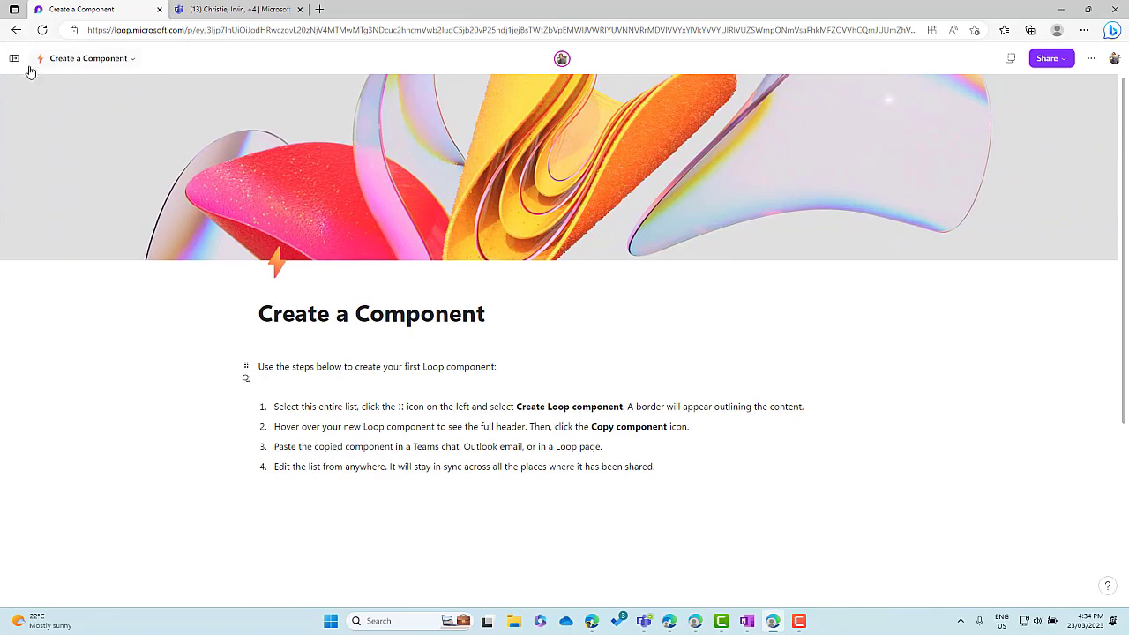
{"action": "left_click", "coordinate": [14, 59]}
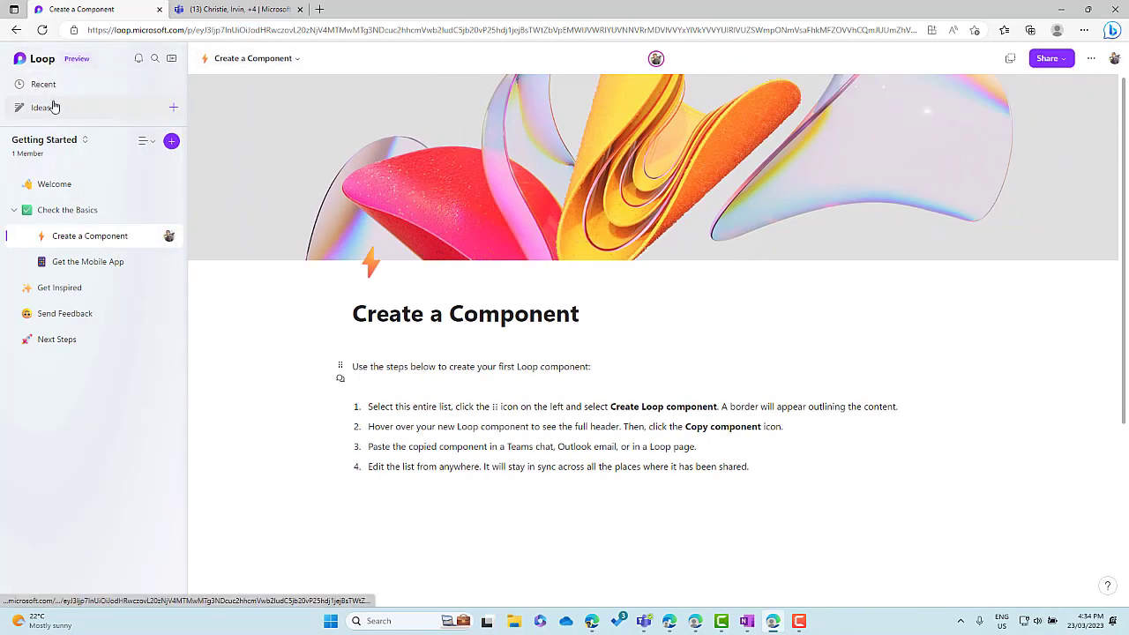
View the Recent pages and Ideas sections, and the workspace options of Getting Started.
{"action": "left_click", "coordinate": [53, 88]}
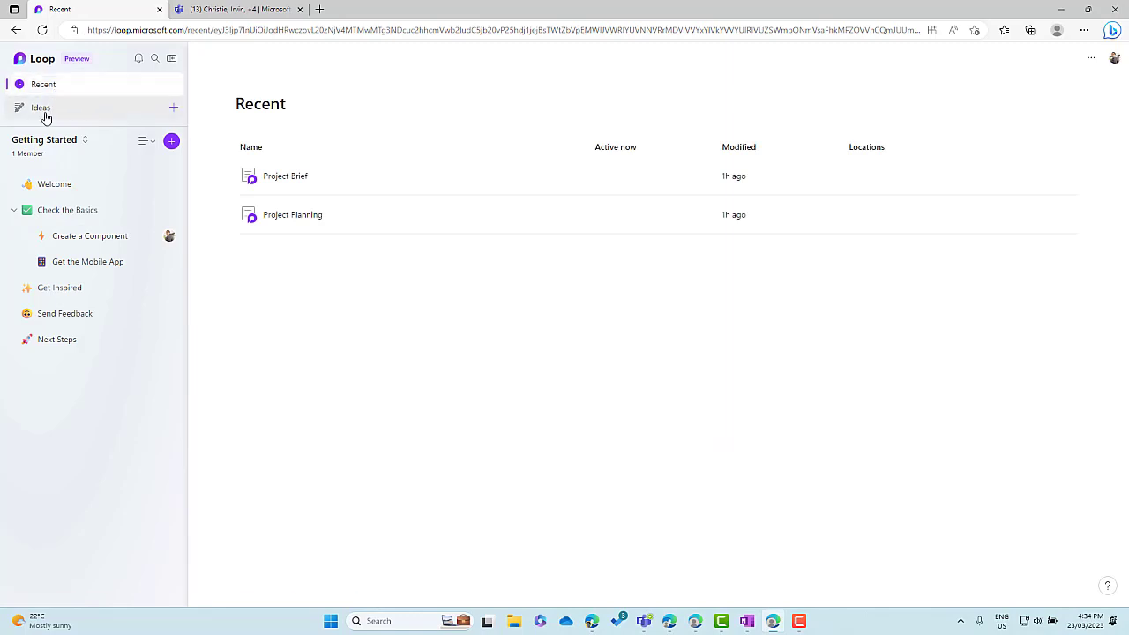
{"action": "left_click", "coordinate": [44, 115]}
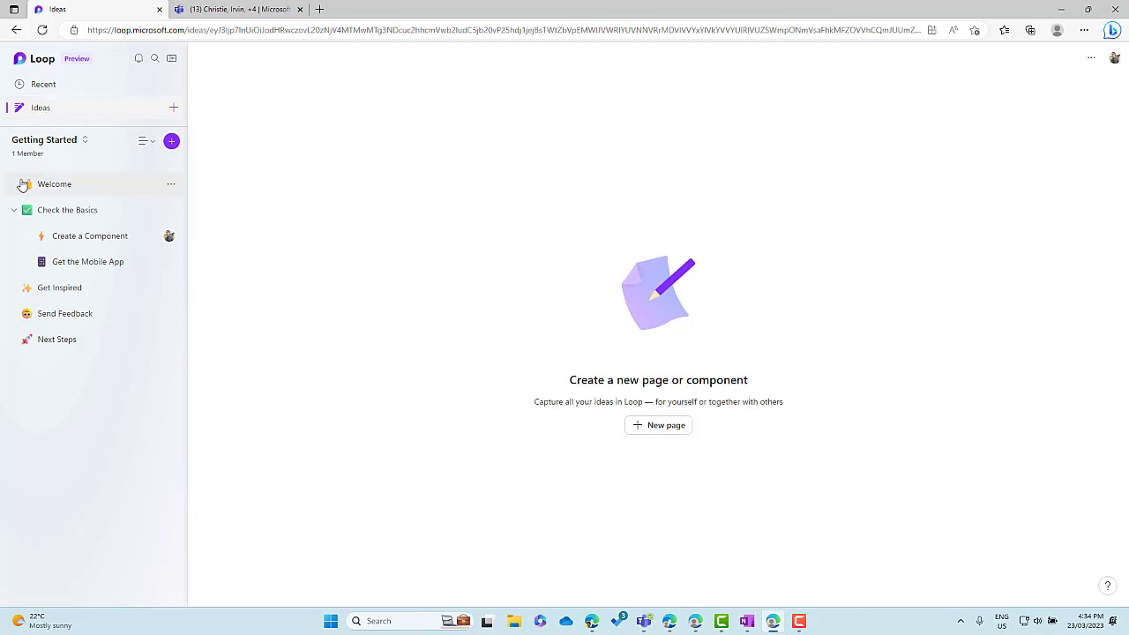
{"action": "left_click", "coordinate": [65, 142]}
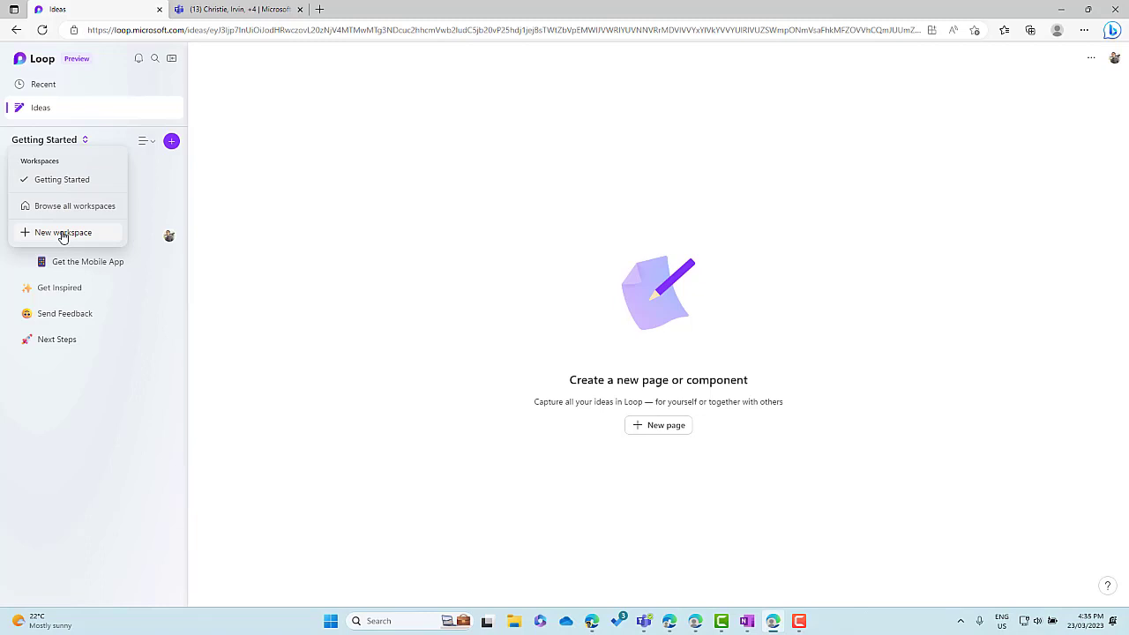
Add a new page to the Getting Started workspace and open the full template gallery for it.
{"action": "left_click", "coordinate": [171, 142]}
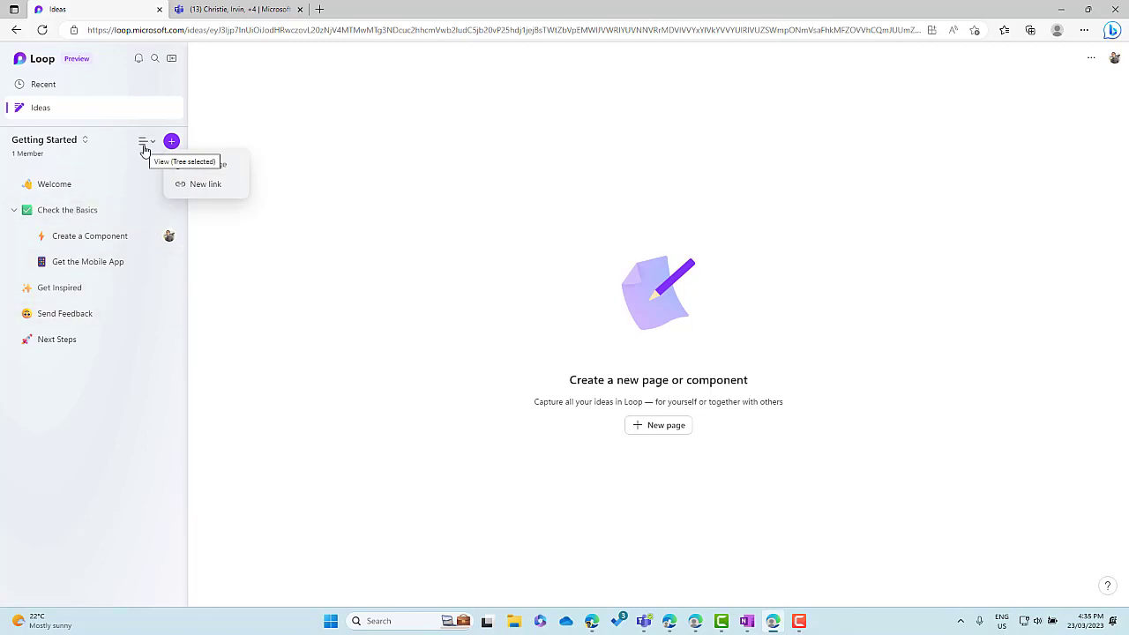
{"action": "left_click", "coordinate": [171, 141]}
{"action": "left_click", "coordinate": [171, 141]}
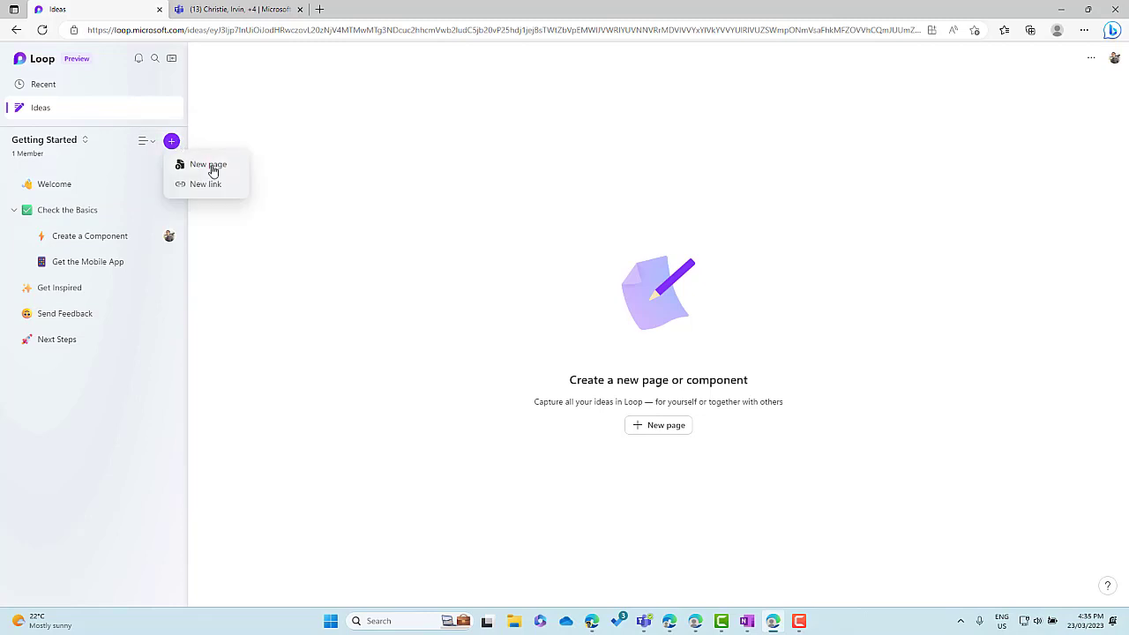
{"action": "left_click", "coordinate": [210, 165]}
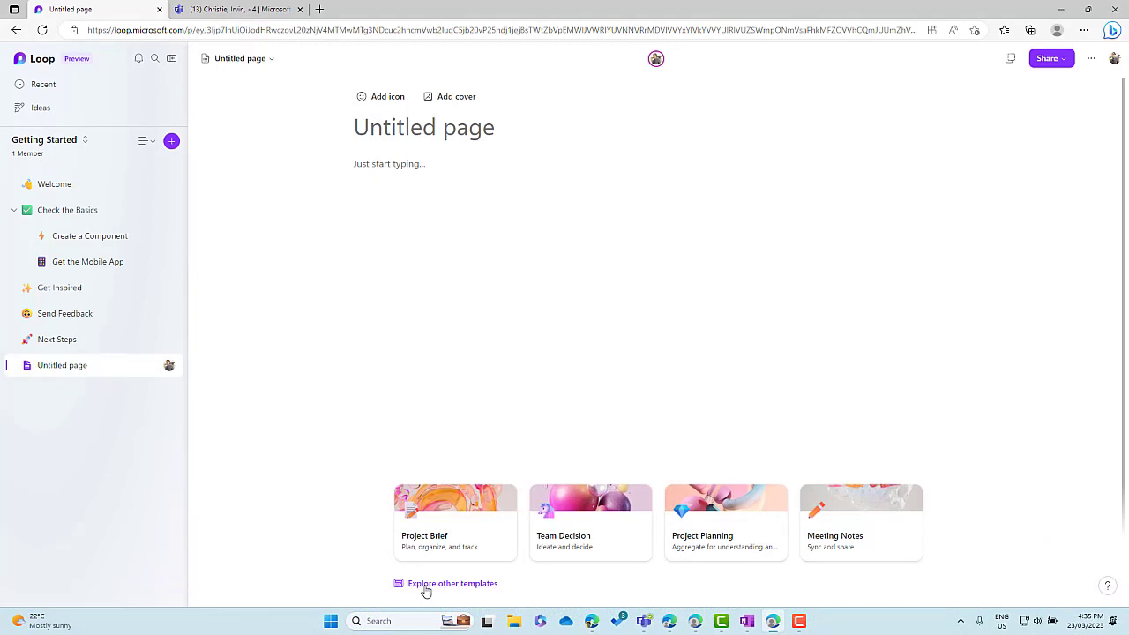
{"action": "left_click", "coordinate": [426, 586]}
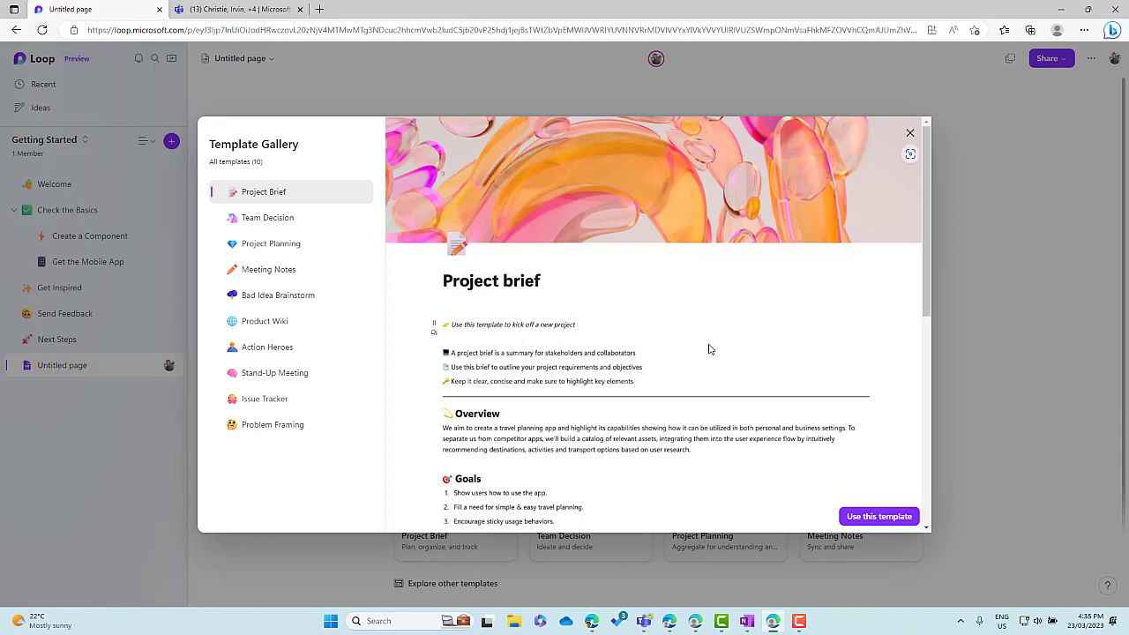
Close the template gallery, check the workspace switcher, and go to the Loop home page.
{"action": "left_click", "coordinate": [909, 133]}
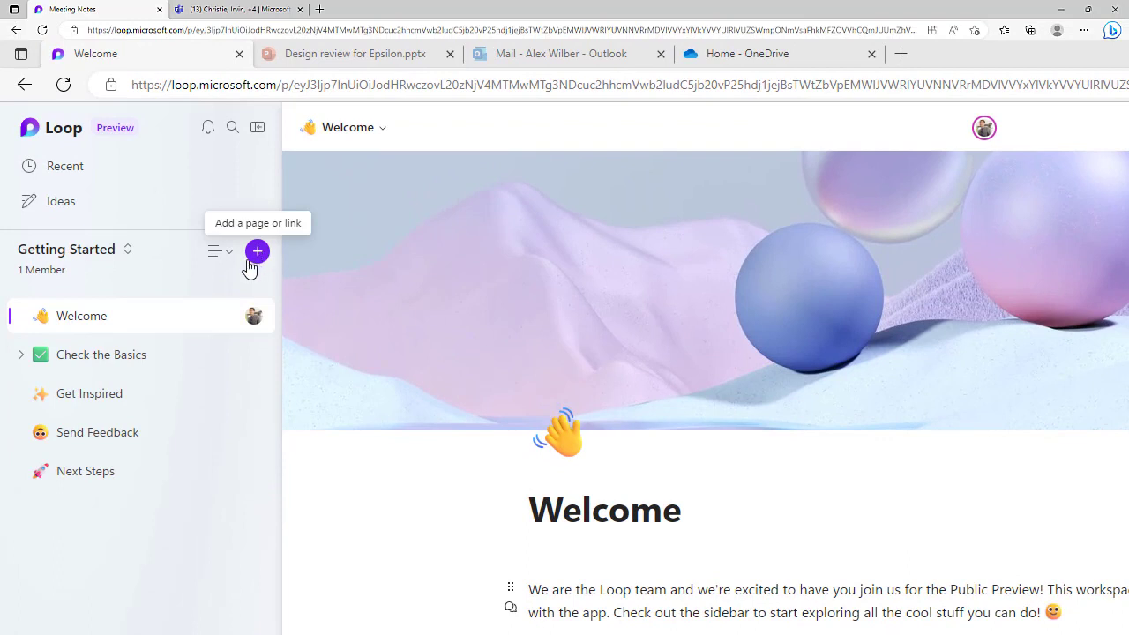
{"action": "left_click", "coordinate": [109, 262]}
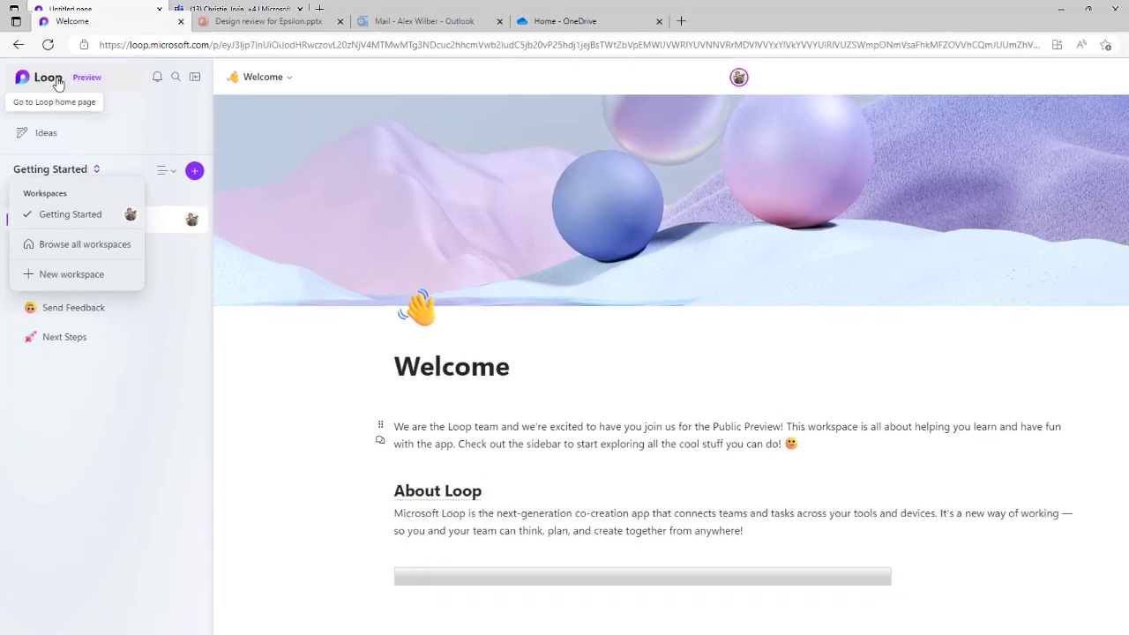
{"action": "left_click", "coordinate": [42, 127]}
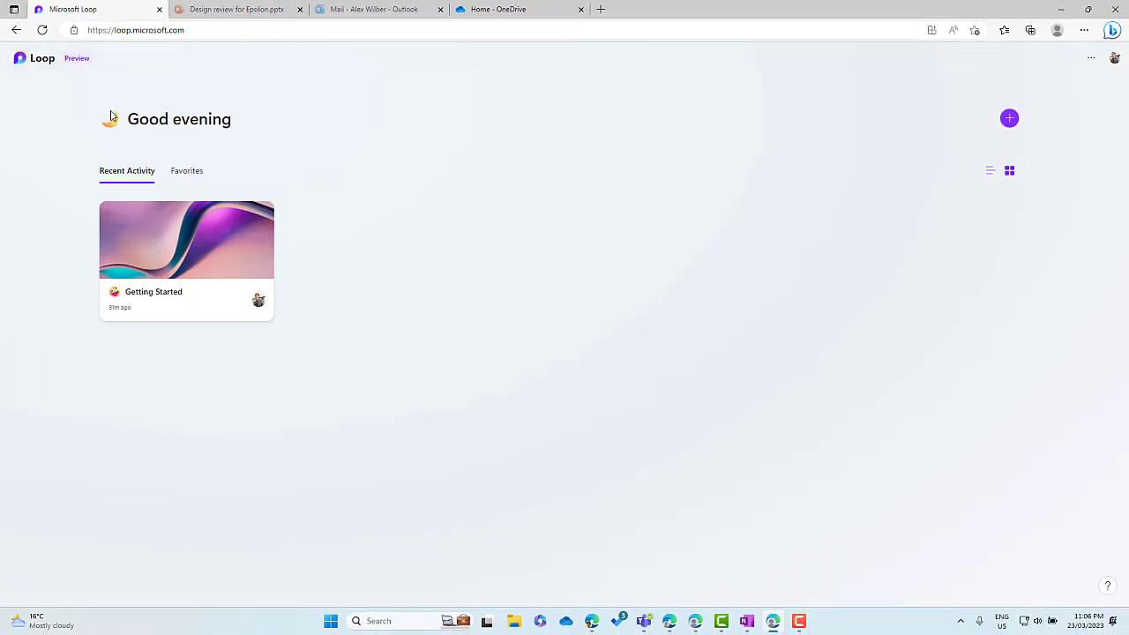
Start a new workspace from the home page and title it Project Alpha.
{"action": "left_click", "coordinate": [1010, 120]}
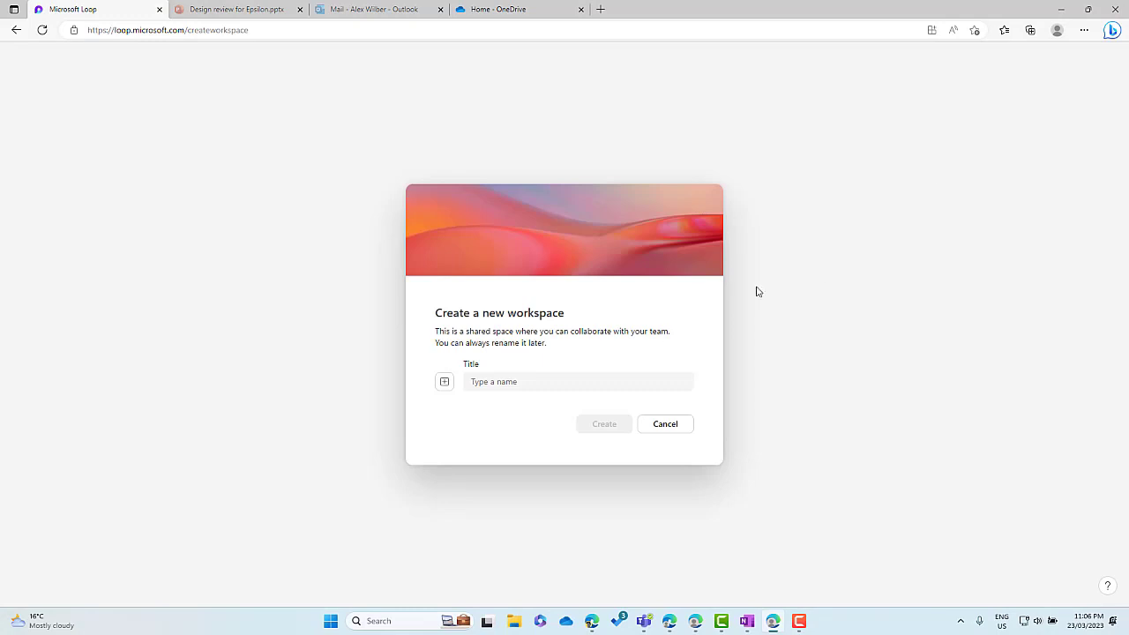
{"action": "left_click", "coordinate": [526, 381]}
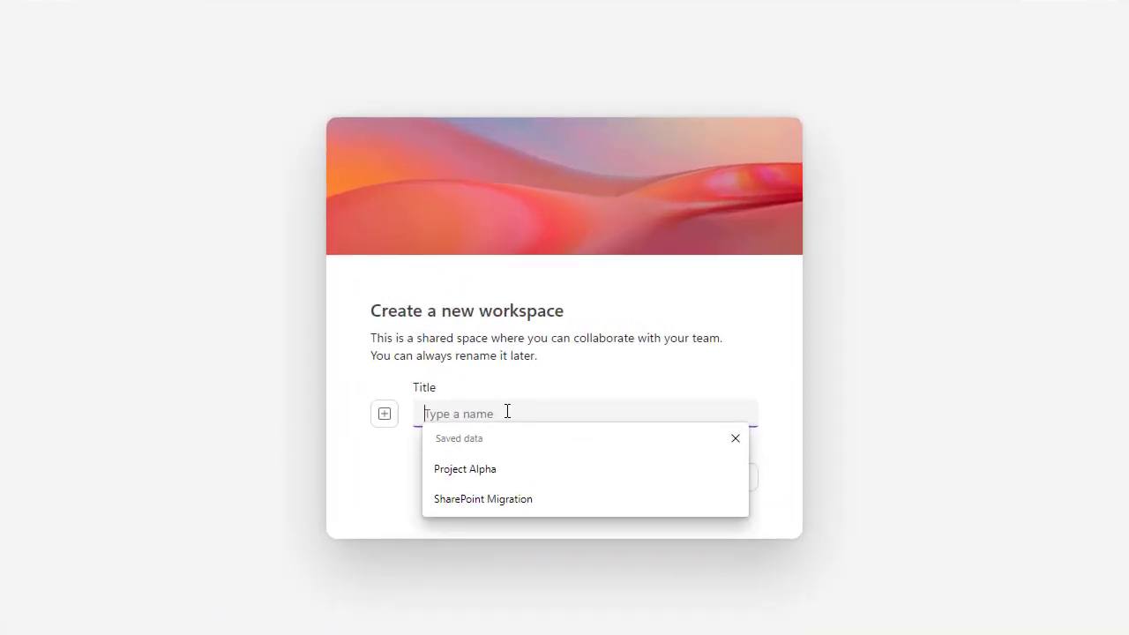
{"action": "left_click", "coordinate": [490, 474]}
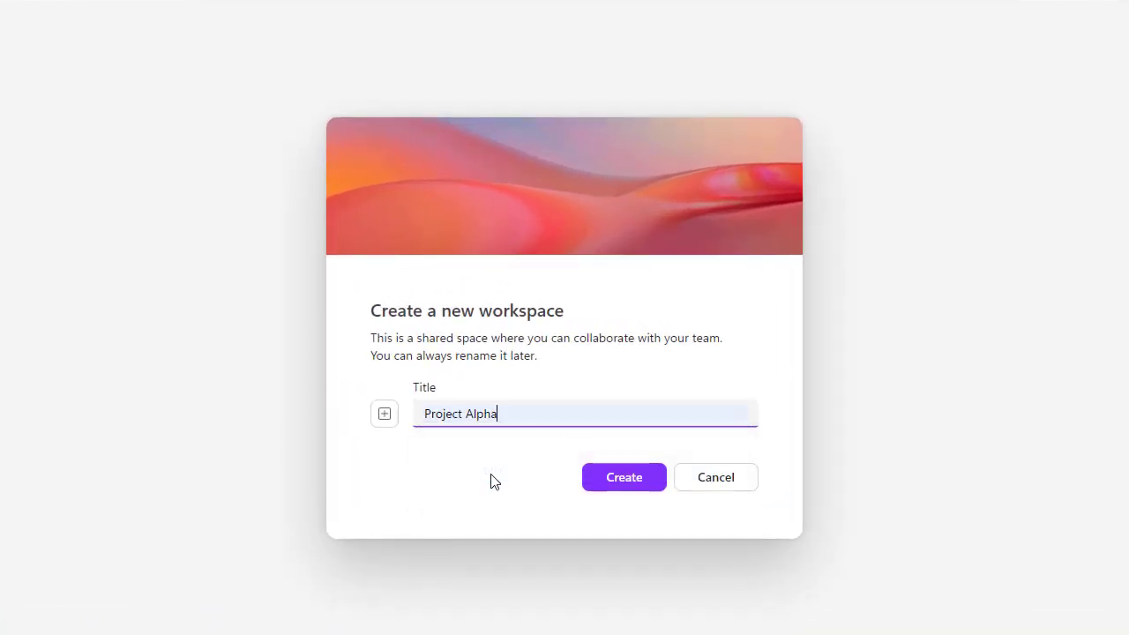
Set the new workspace's cover to the Abstract gallery image with the red and pink swirling layers.
{"action": "mouse_move", "coordinate": [517, 209]}
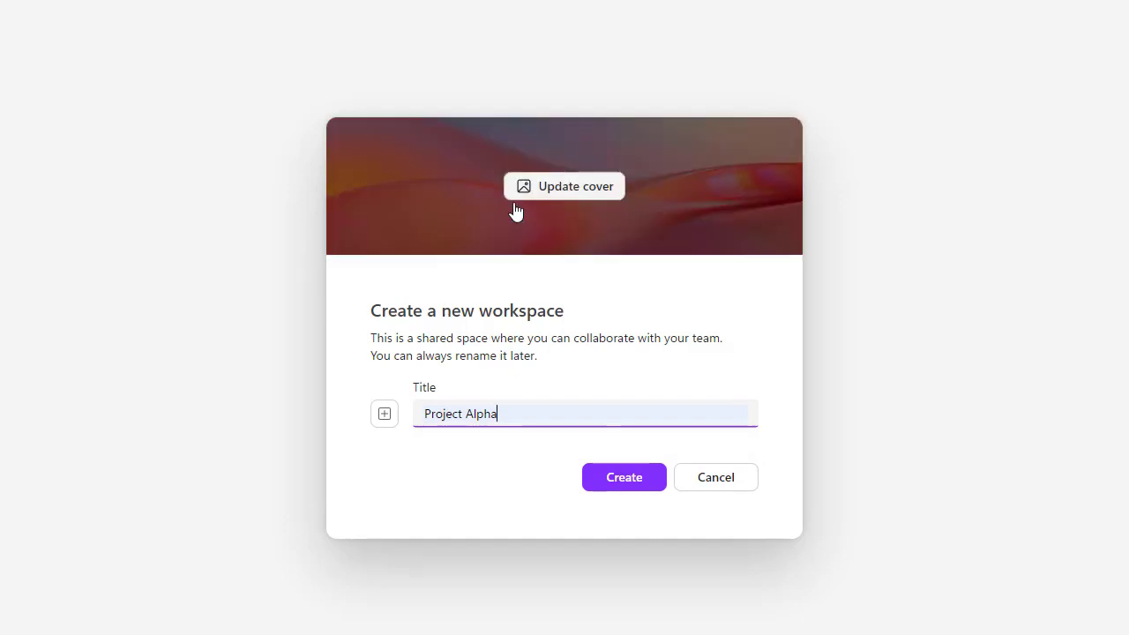
{"action": "left_click", "coordinate": [553, 191]}
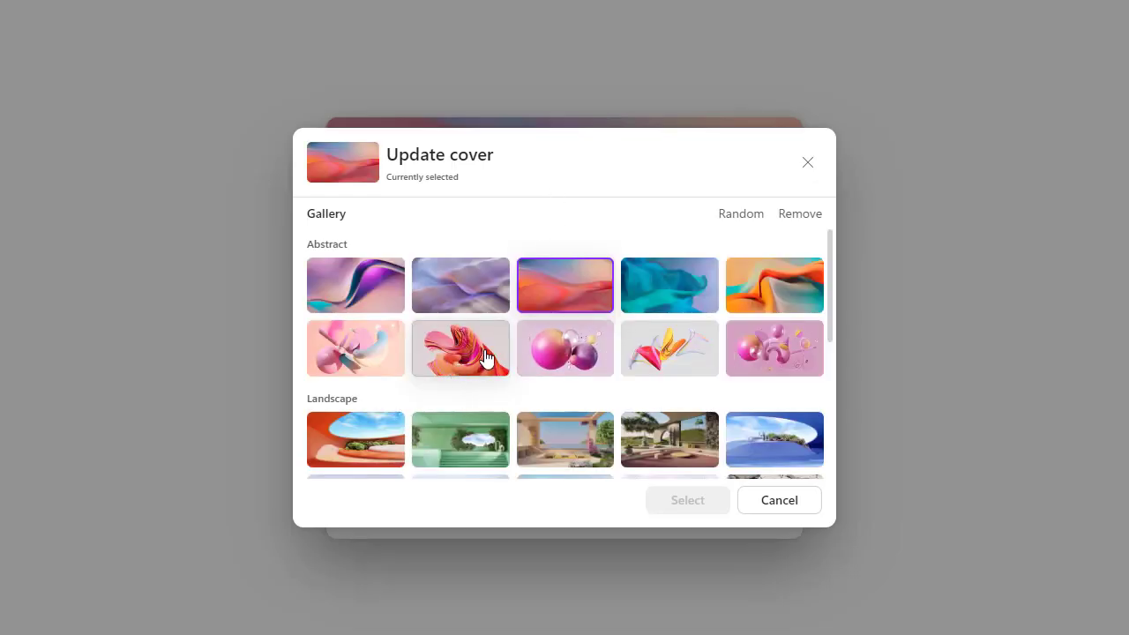
{"action": "left_click", "coordinate": [459, 357]}
{"action": "left_click", "coordinate": [688, 502]}
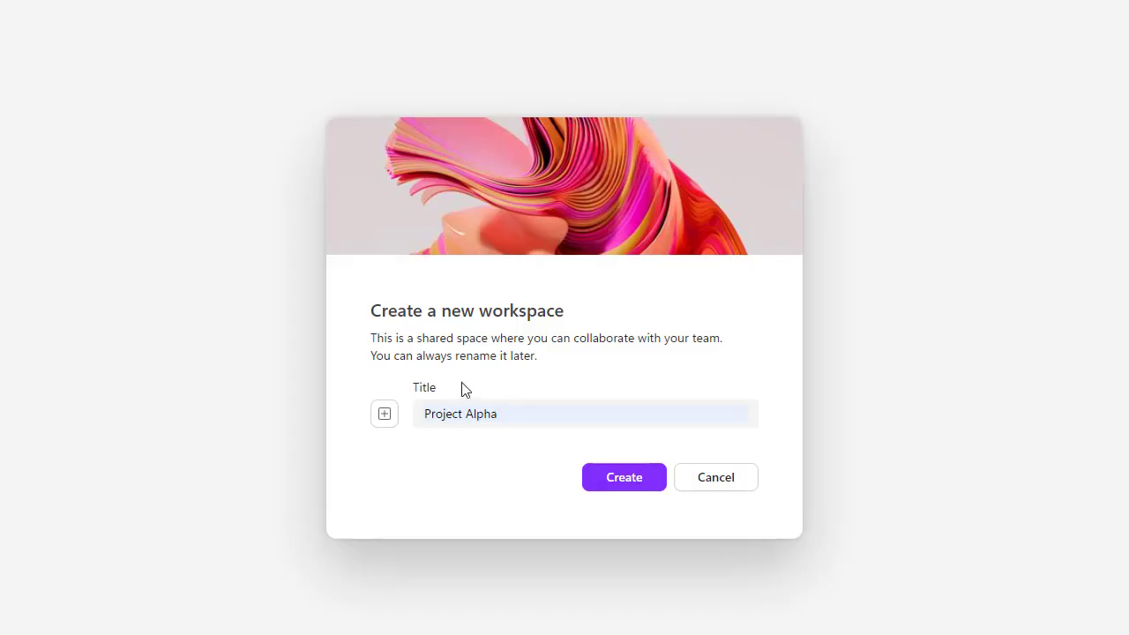
Give the workspace the tilted zany-face emoji as its icon and create it.
{"action": "left_click", "coordinate": [388, 422]}
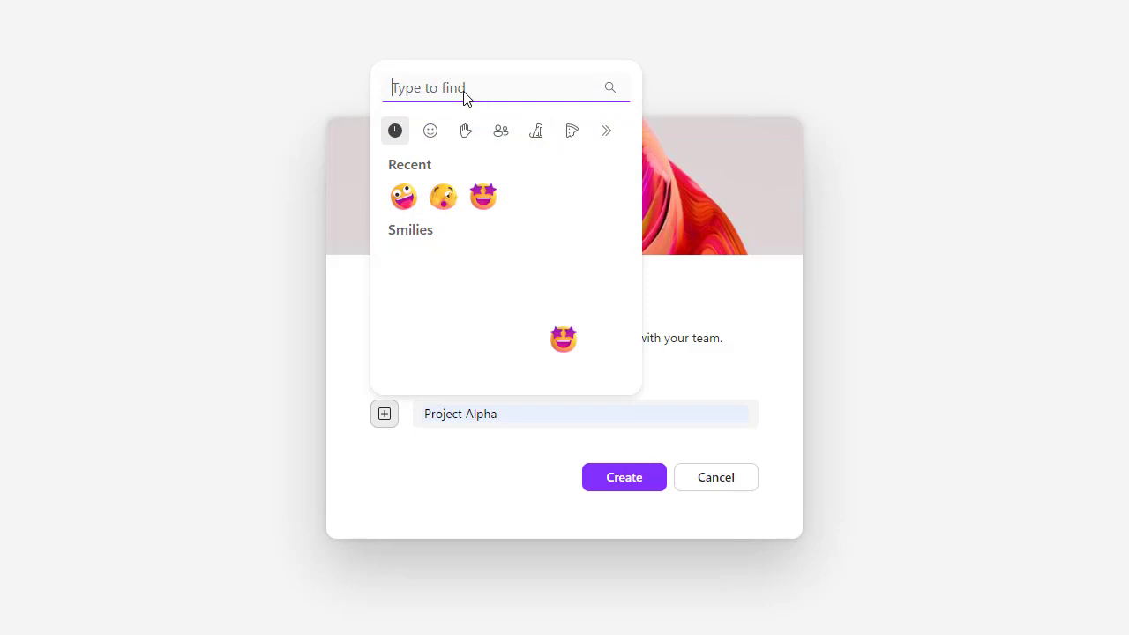
{"action": "scroll", "coordinate": [476, 288], "scroll_direction": "down", "scroll_amount": 5}
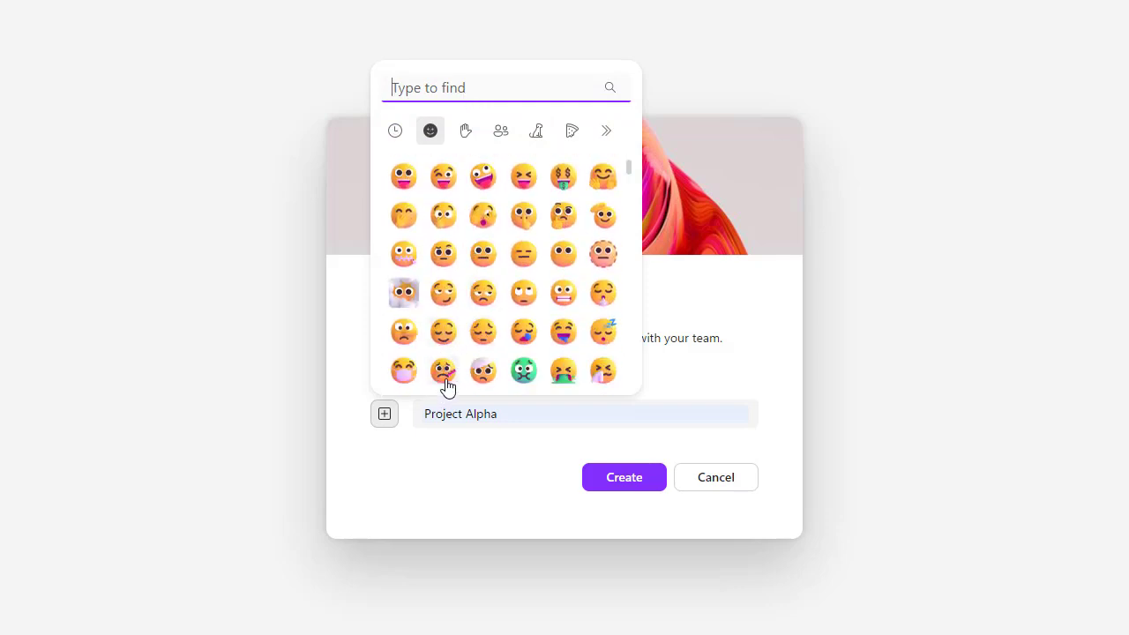
{"action": "left_click", "coordinate": [482, 182]}
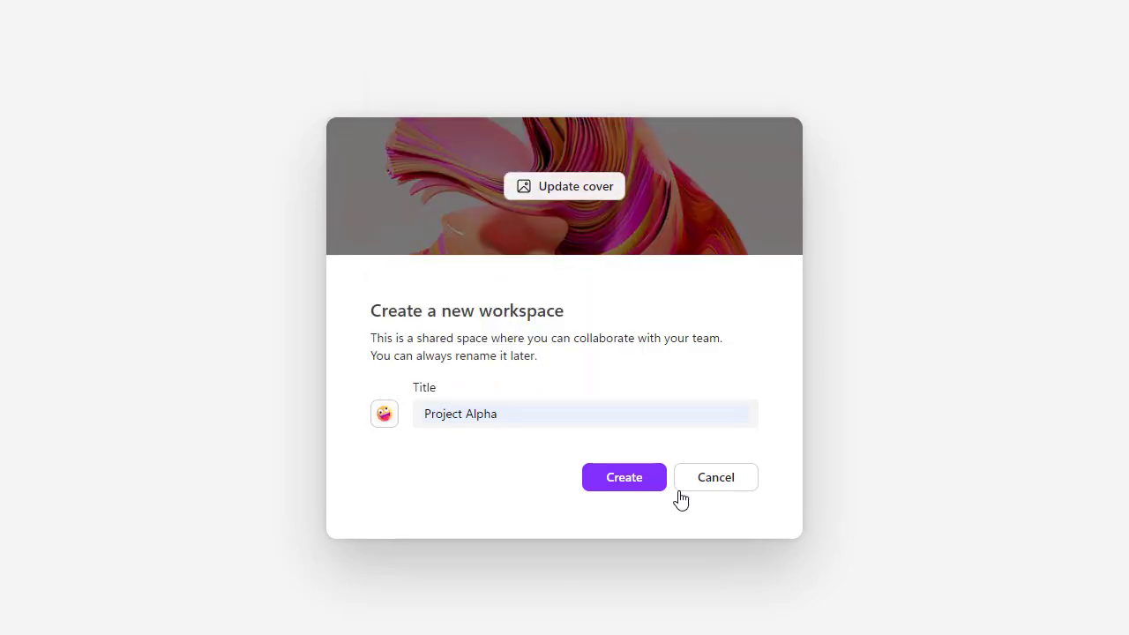
{"action": "left_click", "coordinate": [616, 430]}
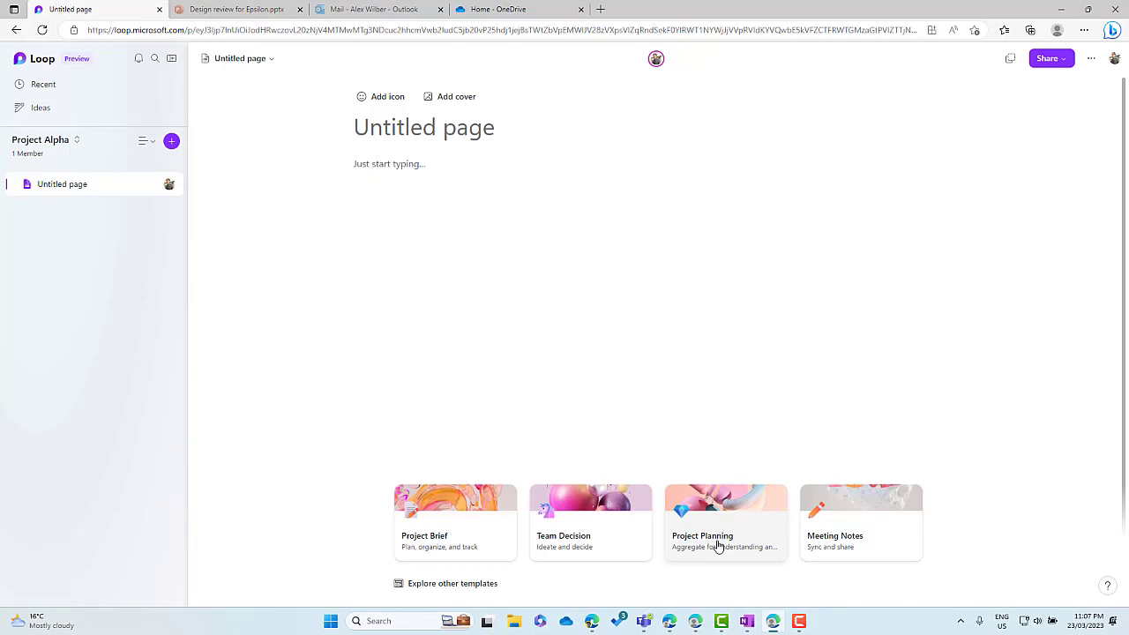
Apply the Project Planning template to the untitled page and look through its sections down to Milestones.
{"action": "left_click", "coordinate": [711, 542]}
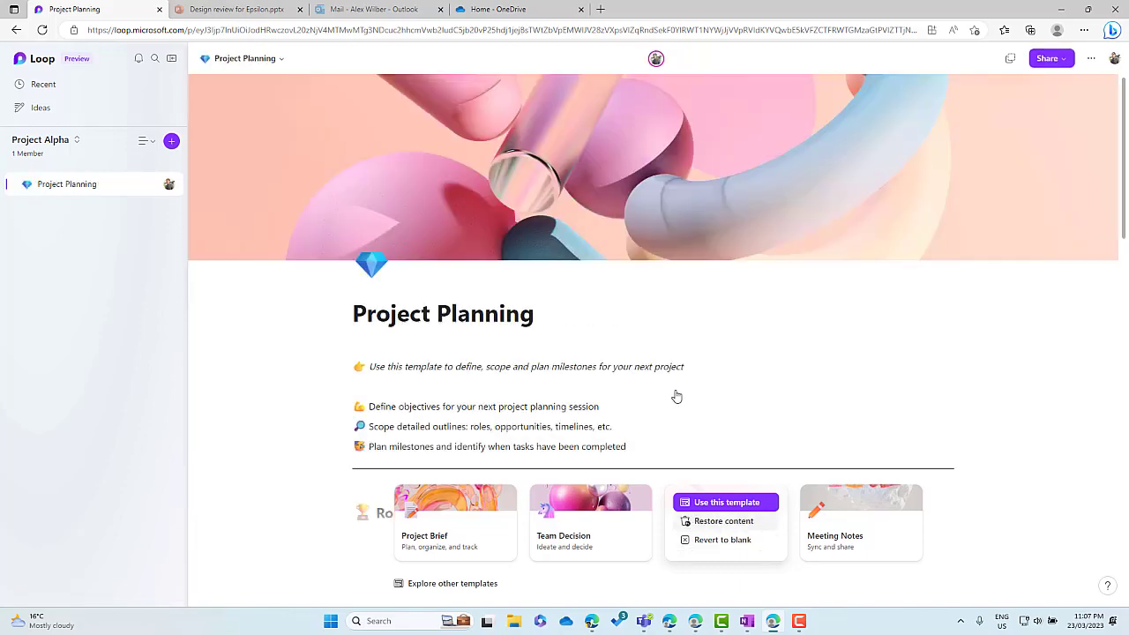
{"action": "scroll", "coordinate": [677, 395], "scroll_direction": "down", "scroll_amount": 6}
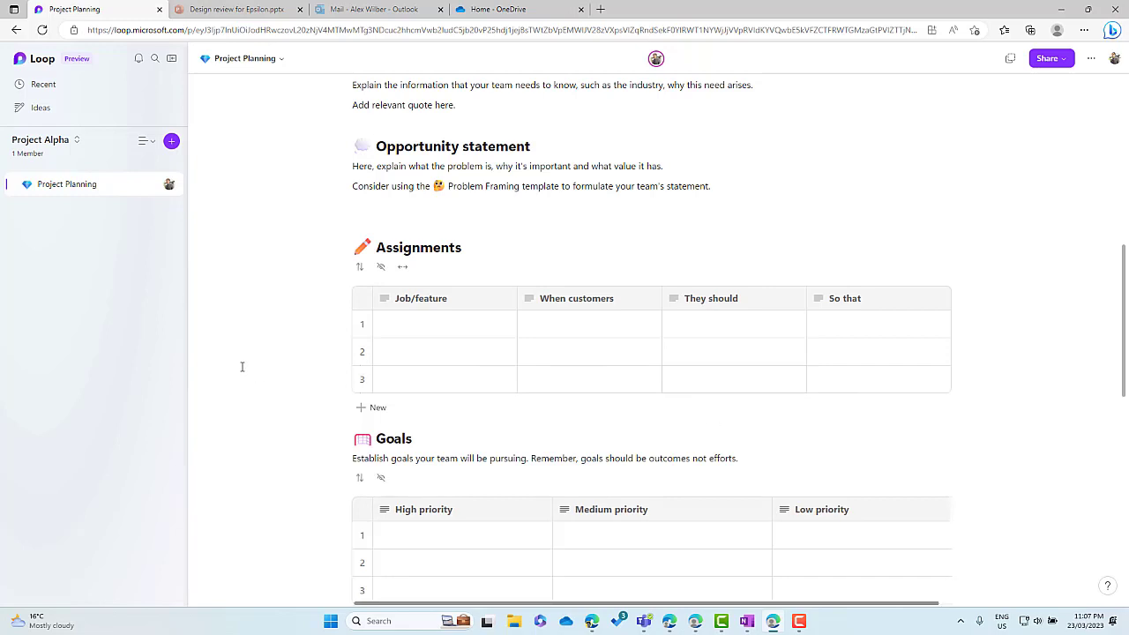
{"action": "scroll", "coordinate": [324, 368], "scroll_direction": "down", "scroll_amount": 2}
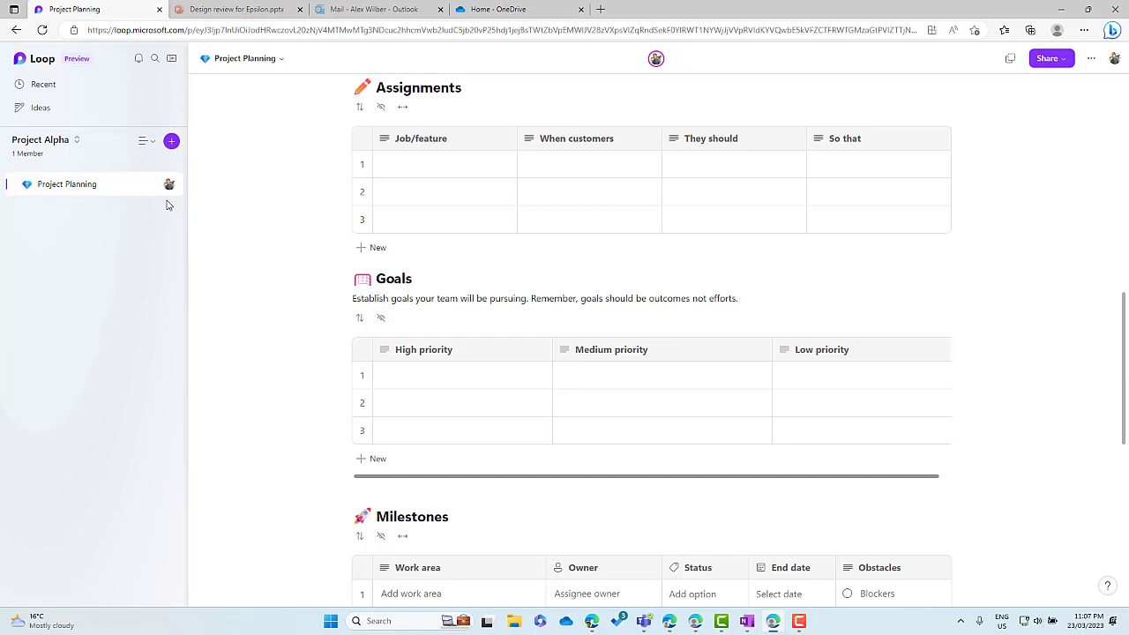
Add a new page to the Project Alpha workspace and browse the full template gallery for it.
{"action": "left_click", "coordinate": [172, 143]}
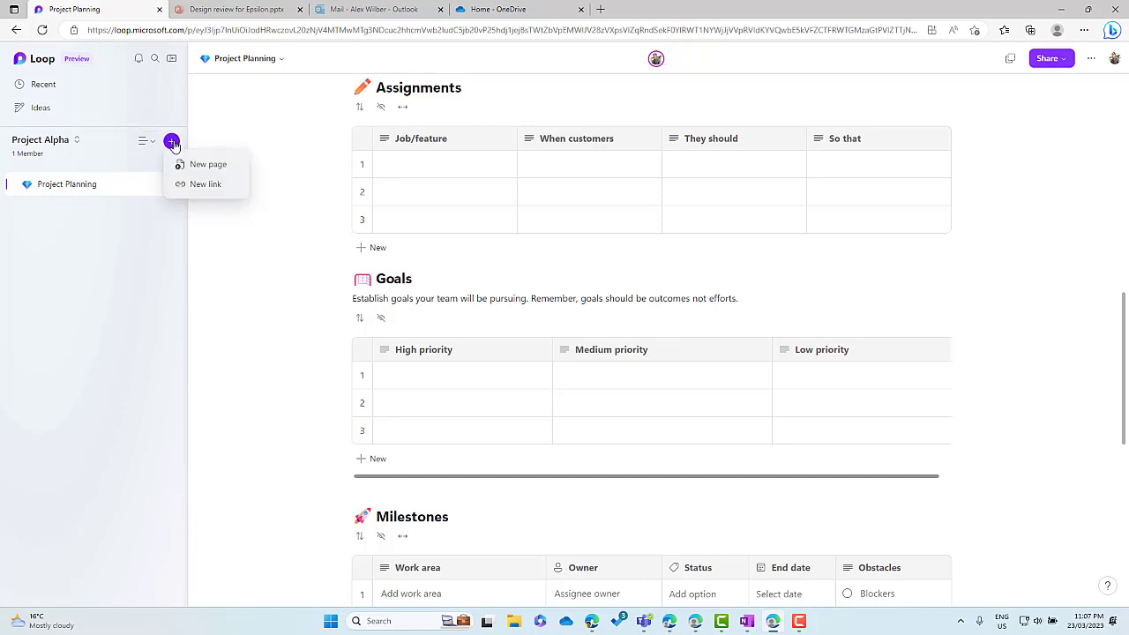
{"action": "left_click", "coordinate": [208, 169]}
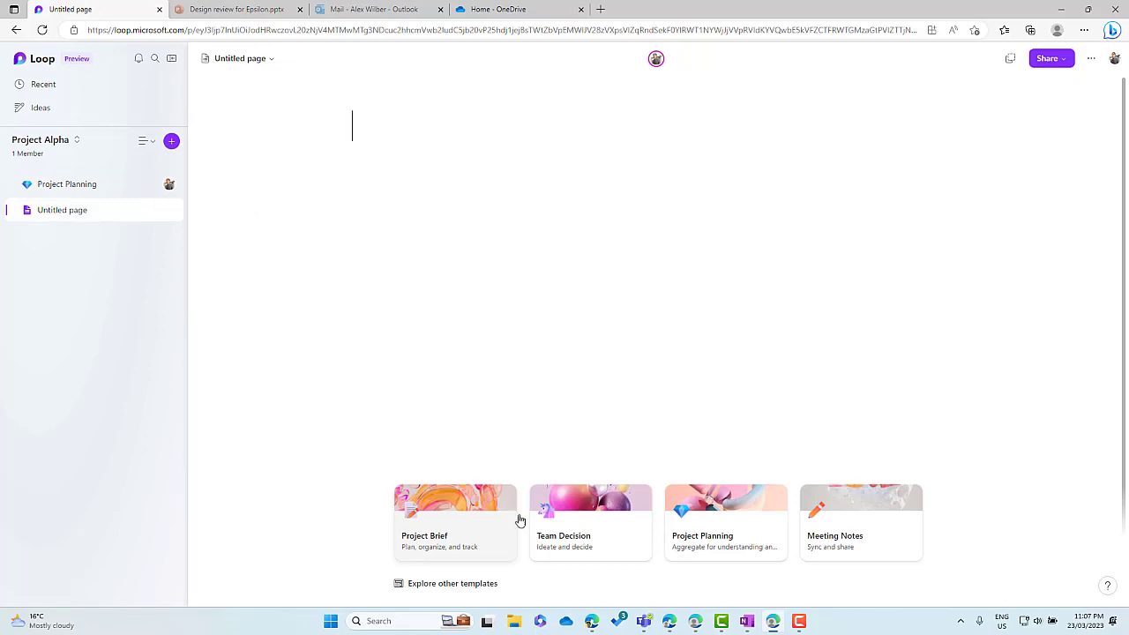
{"action": "left_click", "coordinate": [423, 589]}
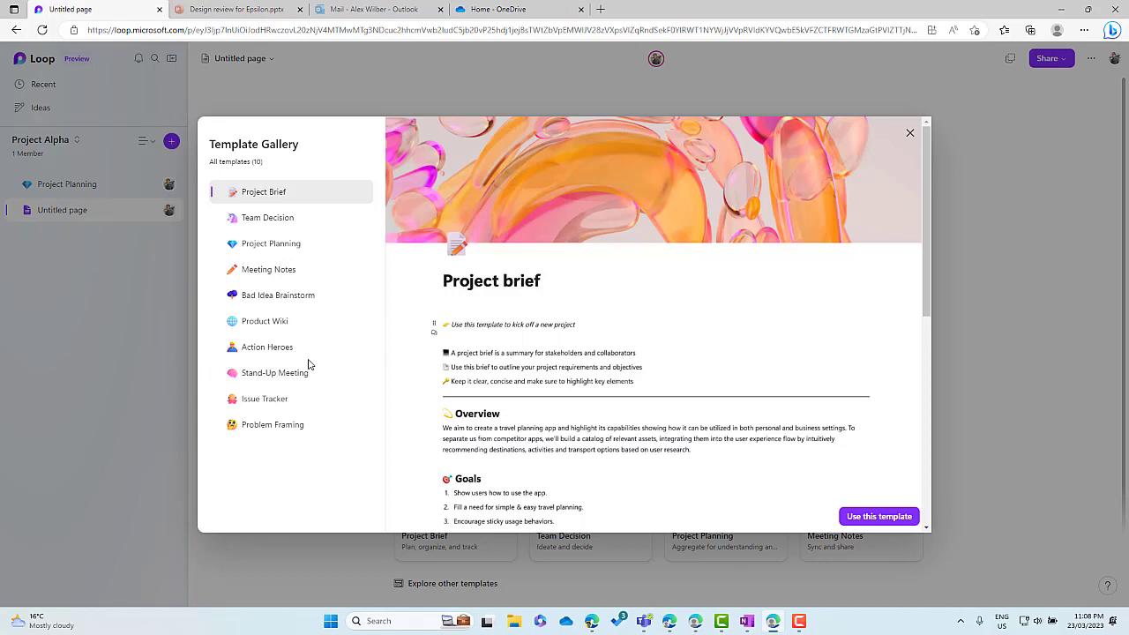
Preview the Meeting Notes template from start to finish and use it for the new page.
{"action": "left_click", "coordinate": [268, 271]}
{"action": "scroll", "coordinate": [574, 315], "scroll_direction": "down", "scroll_amount": 1}
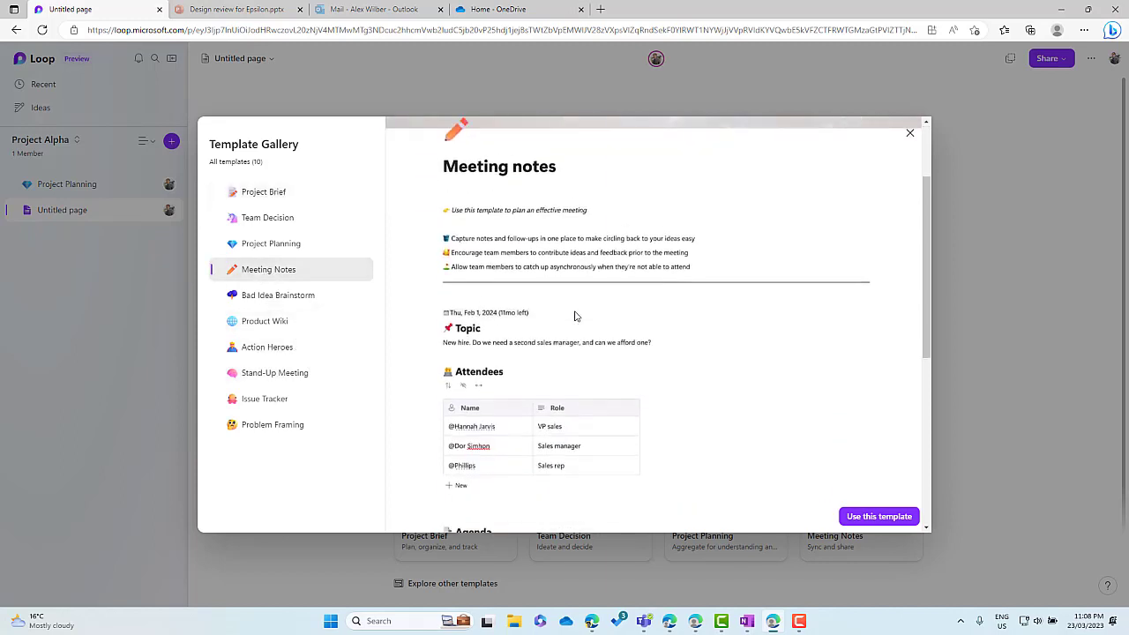
{"action": "scroll", "coordinate": [575, 316], "scroll_direction": "down", "scroll_amount": 5}
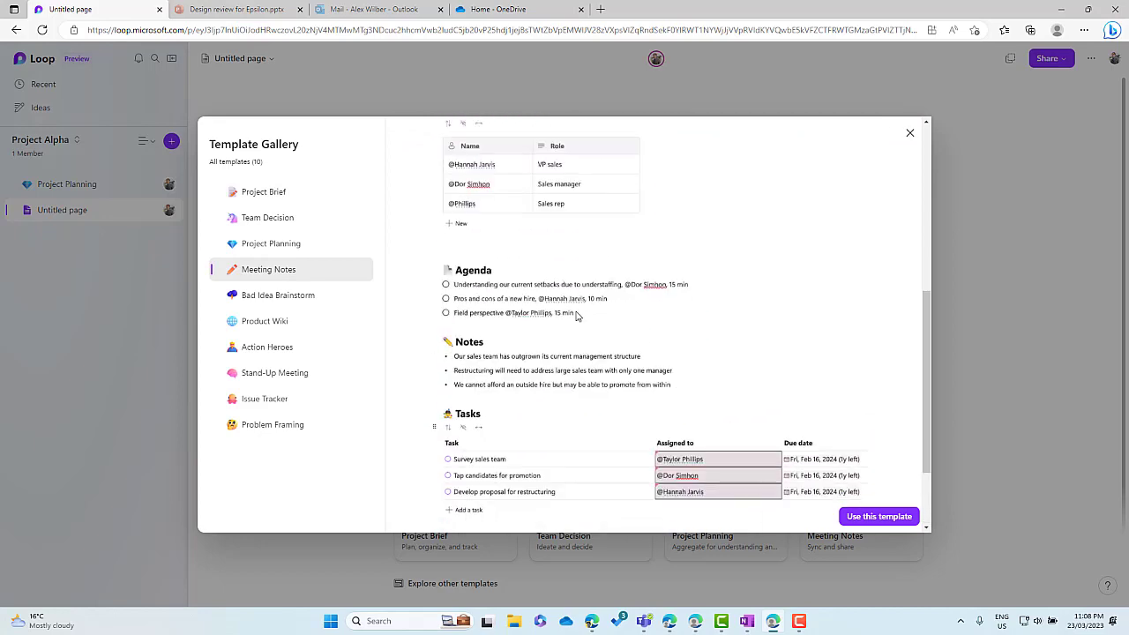
{"action": "scroll", "coordinate": [575, 315], "scroll_direction": "up", "scroll_amount": 1}
{"action": "scroll", "coordinate": [575, 315], "scroll_direction": "up", "scroll_amount": 5}
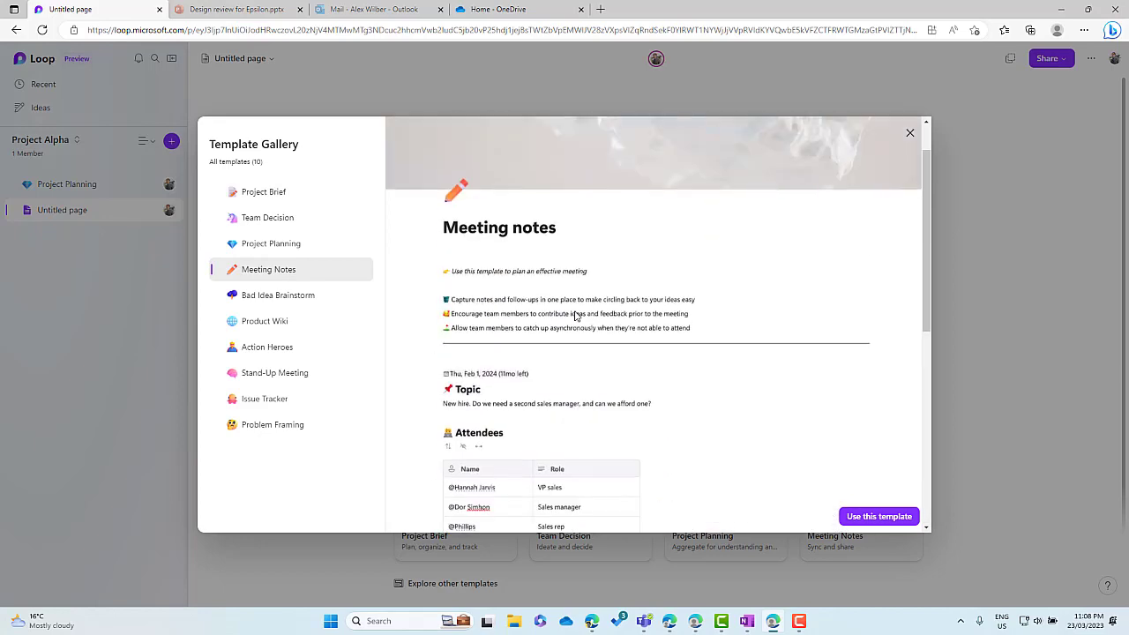
{"action": "left_click", "coordinate": [864, 519]}
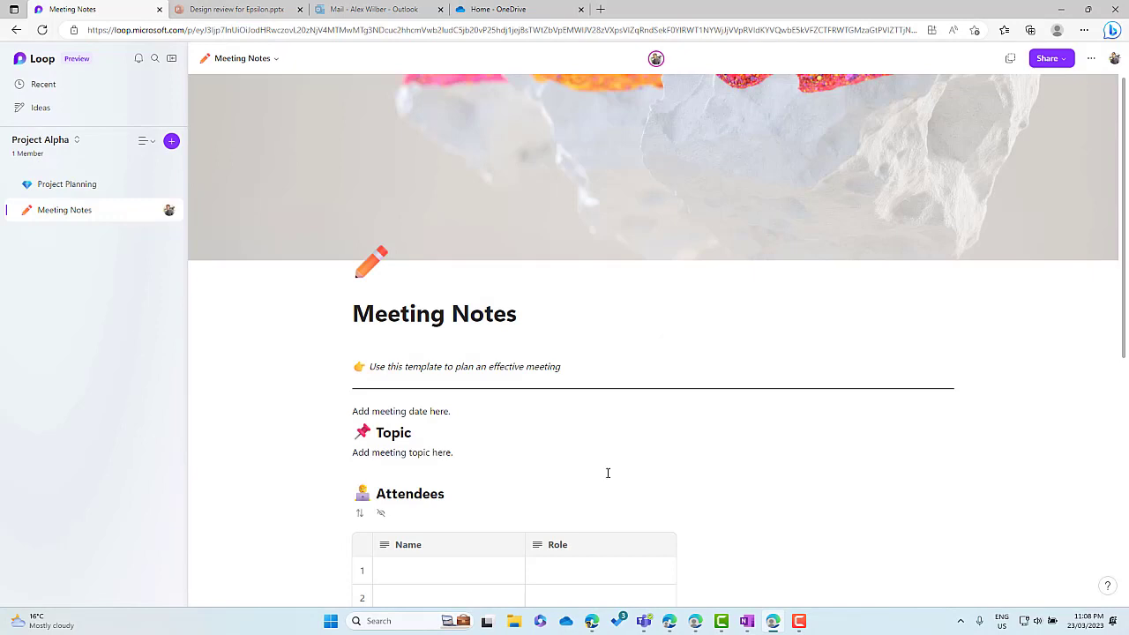
Enter the Agenda item "Kick-Off - Intro to Project -" on the Meeting Notes page, ending with a mention of a colleague.
{"action": "scroll", "coordinate": [623, 467], "scroll_direction": "down", "scroll_amount": 5}
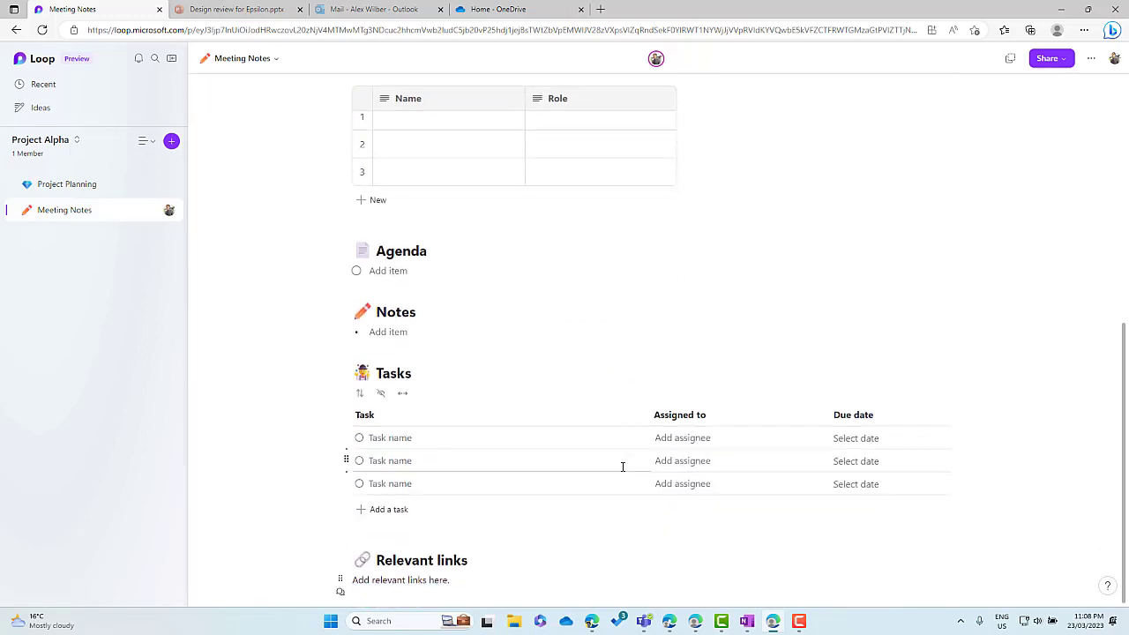
{"action": "left_click", "coordinate": [396, 278]}
{"action": "type", "text": "Kick"}
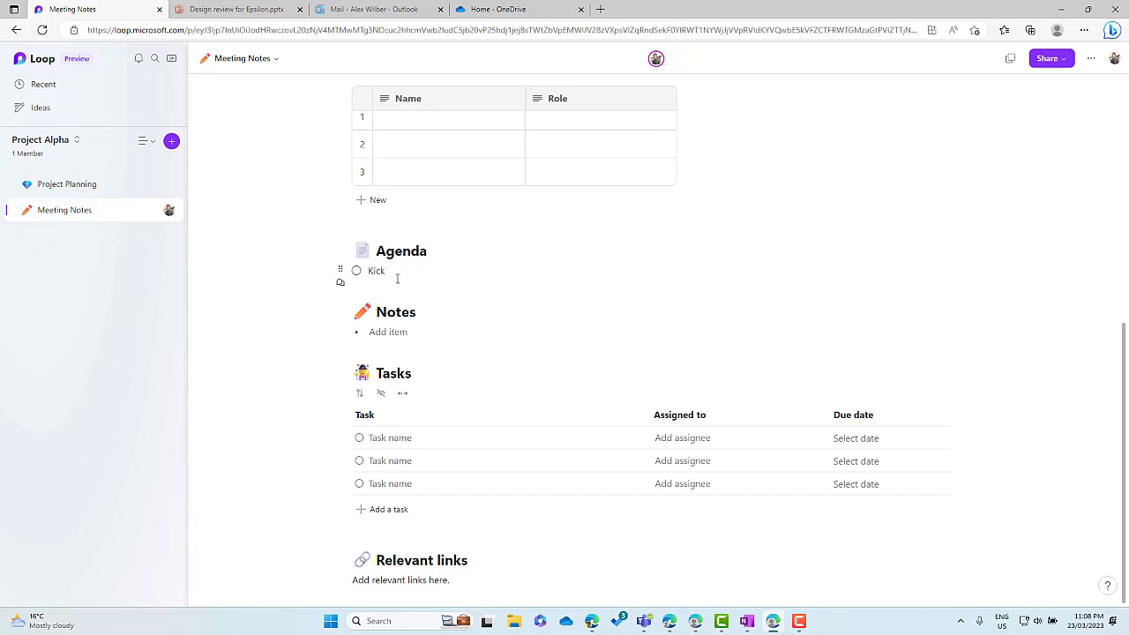
{"action": "type", "text": "-Off - Intro to Project - @me"}
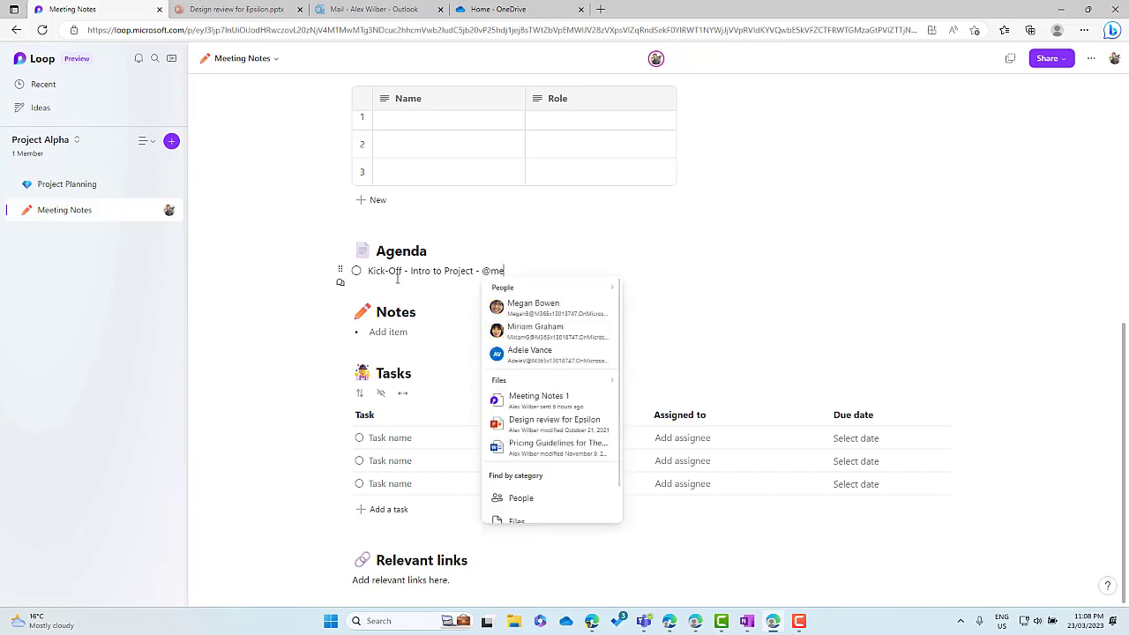
{"action": "left_click", "coordinate": [531, 306]}
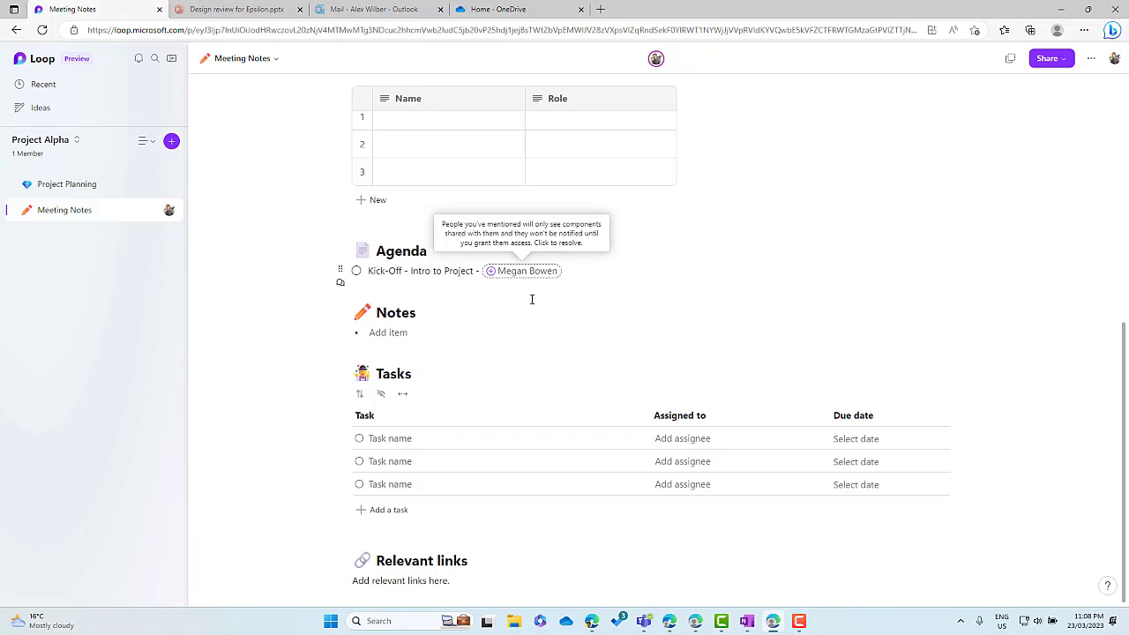
Check the access request for the colleague mentioned in the agenda and close it without sharing.
{"action": "left_click", "coordinate": [525, 276]}
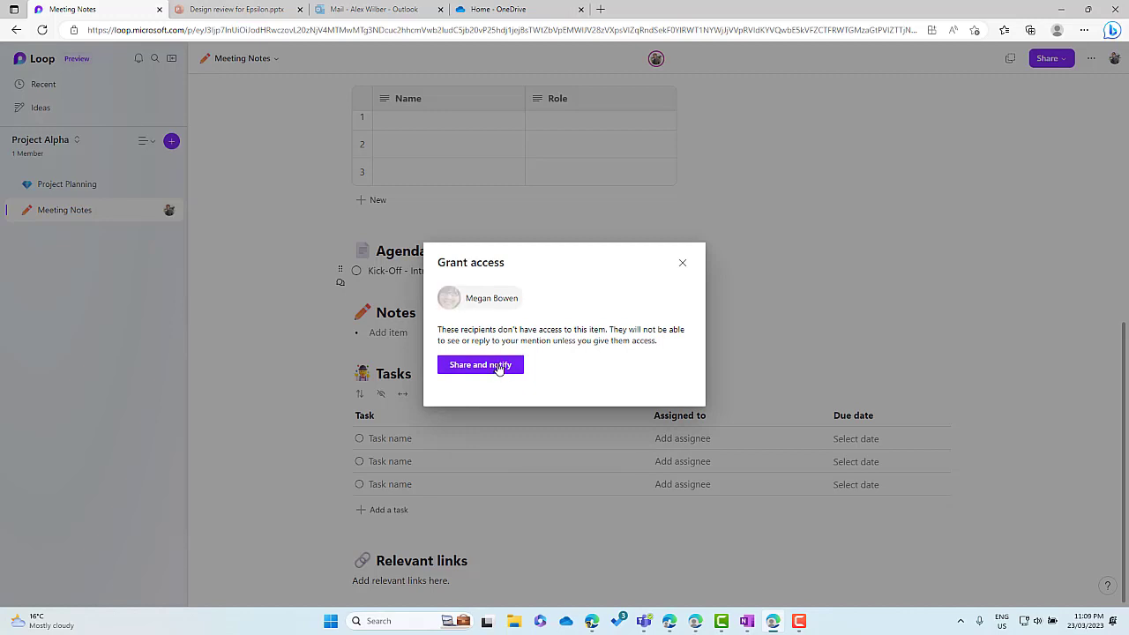
{"action": "left_click", "coordinate": [682, 263]}
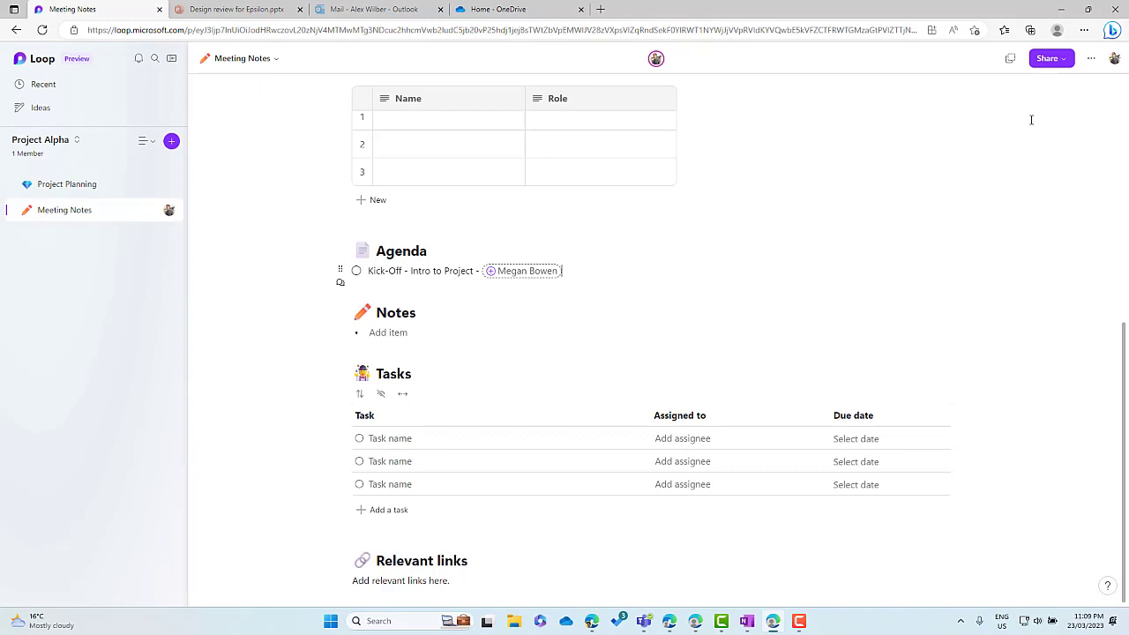
View the sharing options of the Meeting Notes page, and those of the Project Planning page.
{"action": "left_click", "coordinate": [1050, 66]}
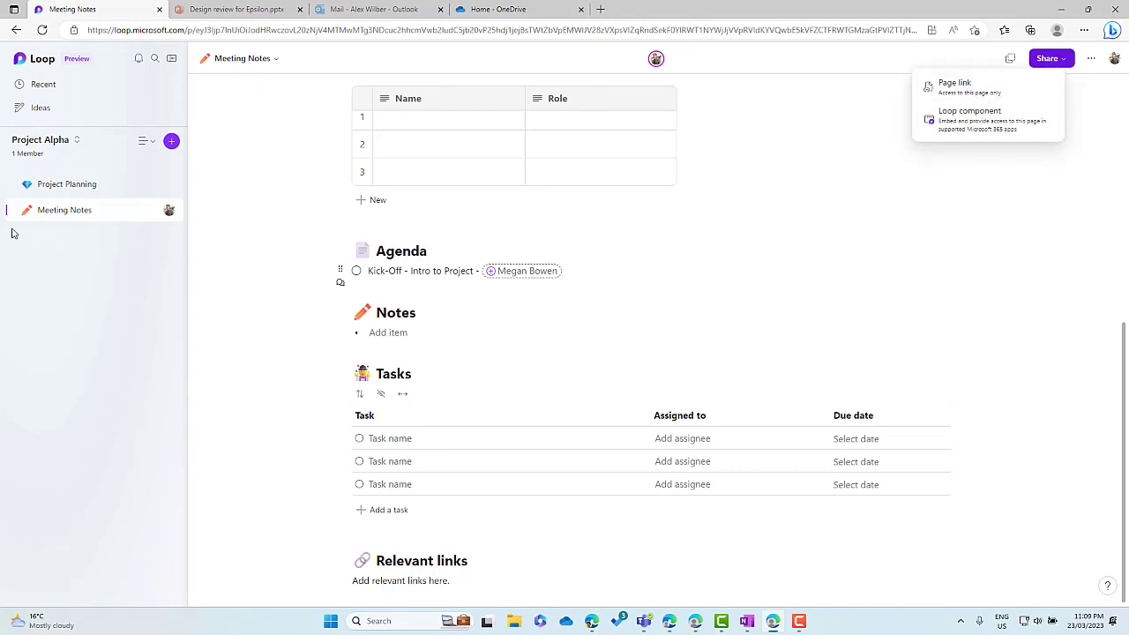
{"action": "left_click", "coordinate": [60, 187]}
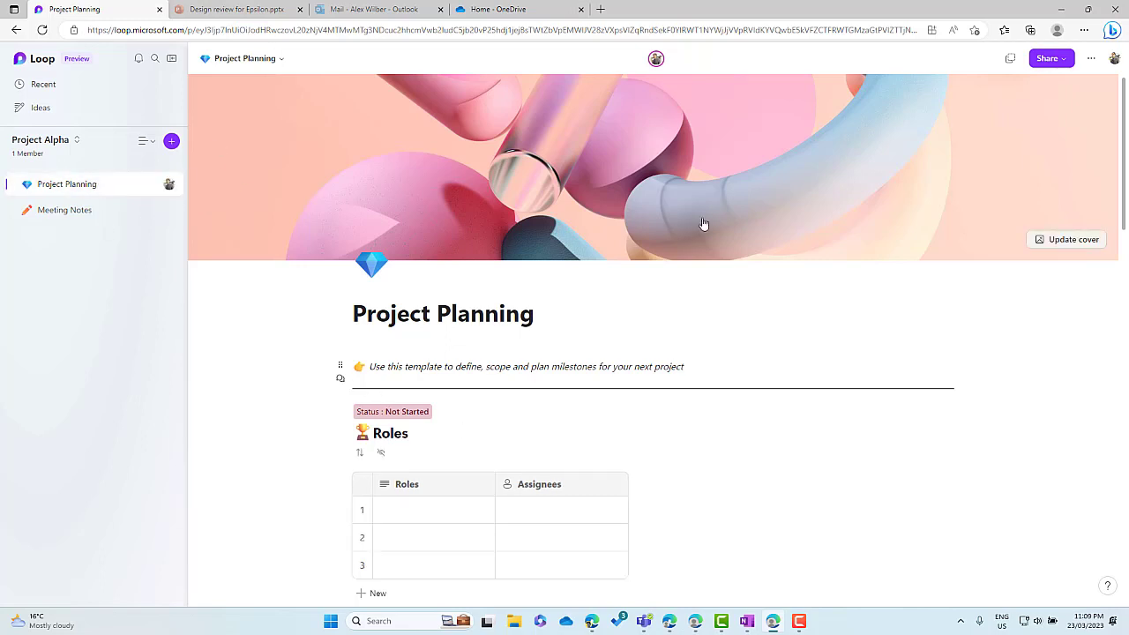
{"action": "left_click", "coordinate": [1040, 63]}
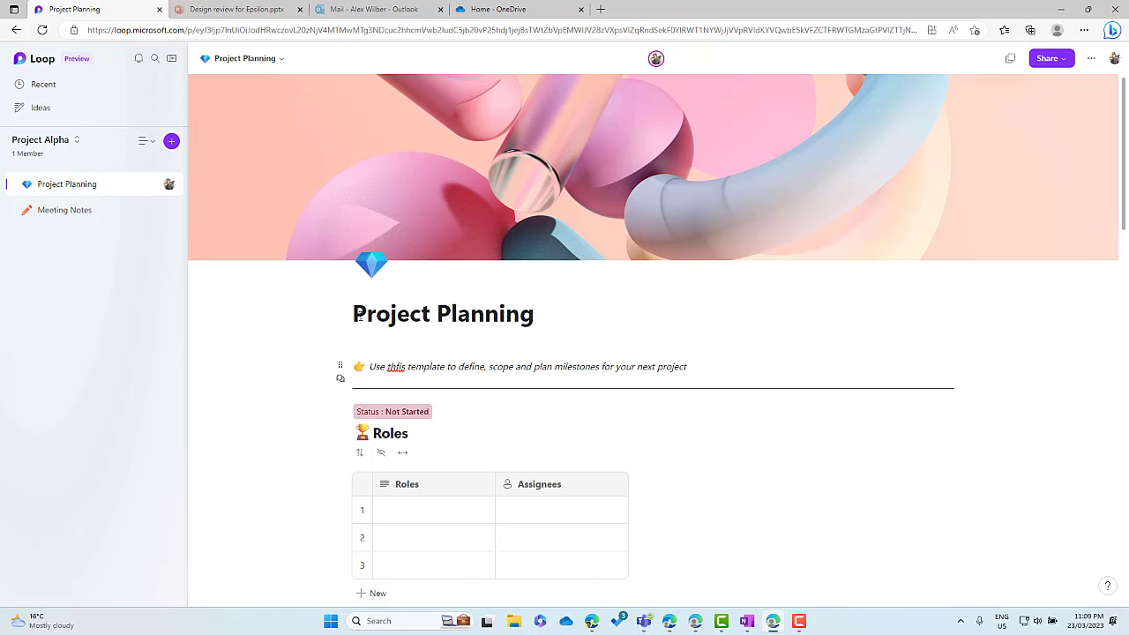
Invite three colleagues to the Project Alpha workspace as members and close the member list.
{"action": "left_click", "coordinate": [25, 157]}
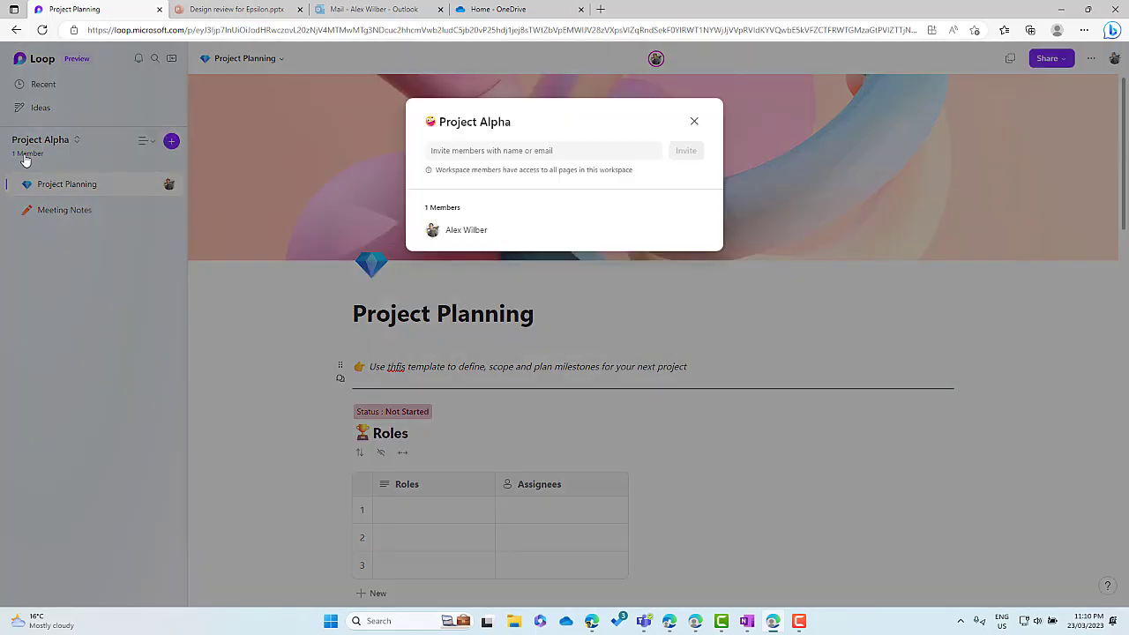
{"action": "left_click", "coordinate": [496, 151]}
{"action": "type", "text": "Megan Bowen"}
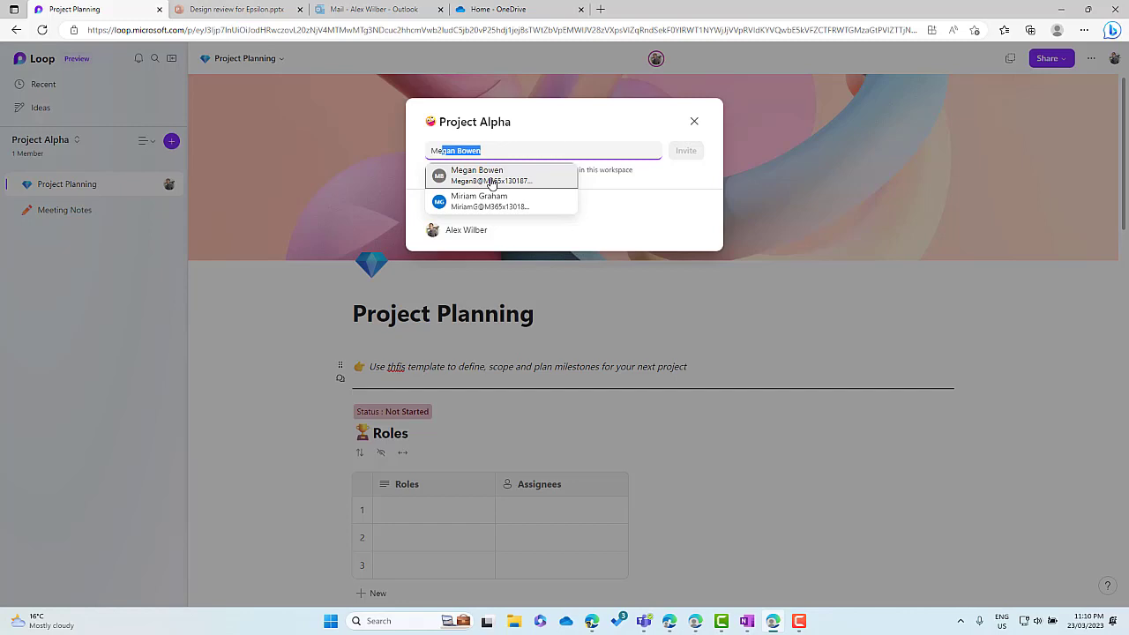
{"action": "left_click", "coordinate": [491, 181]}
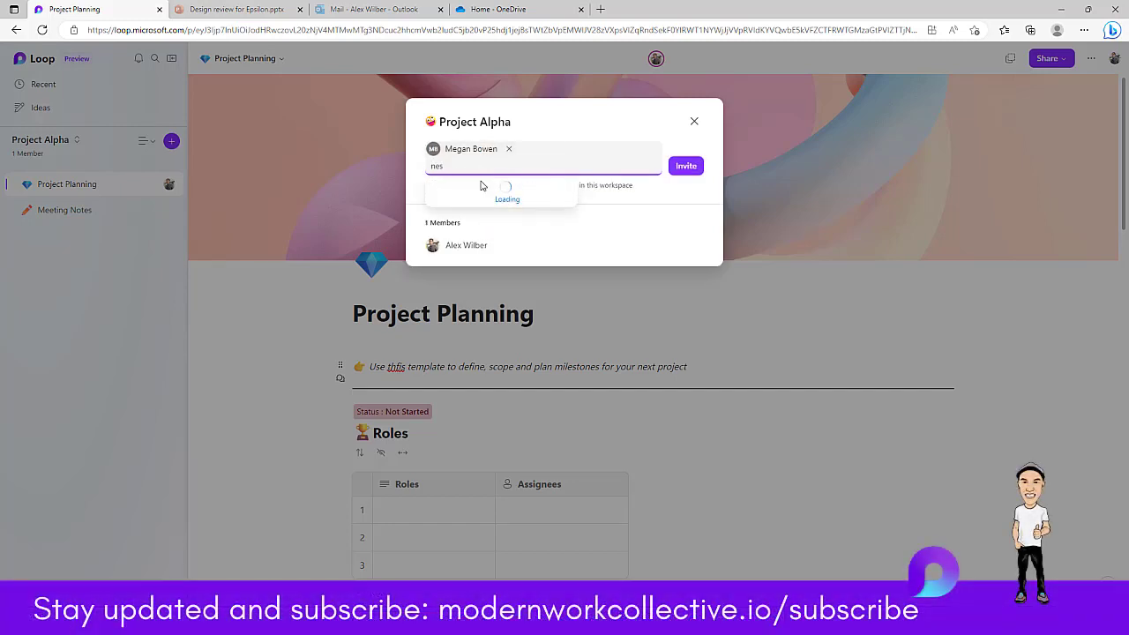
{"action": "left_click", "coordinate": [482, 193]}
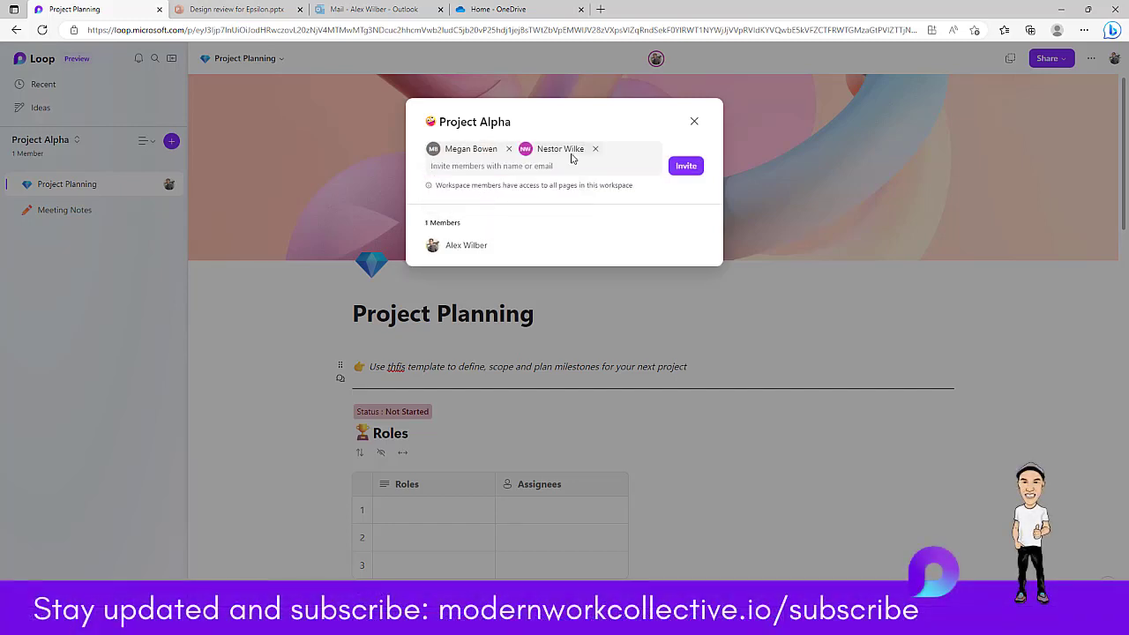
{"action": "left_click", "coordinate": [567, 165]}
{"action": "type", "text": "ad"}
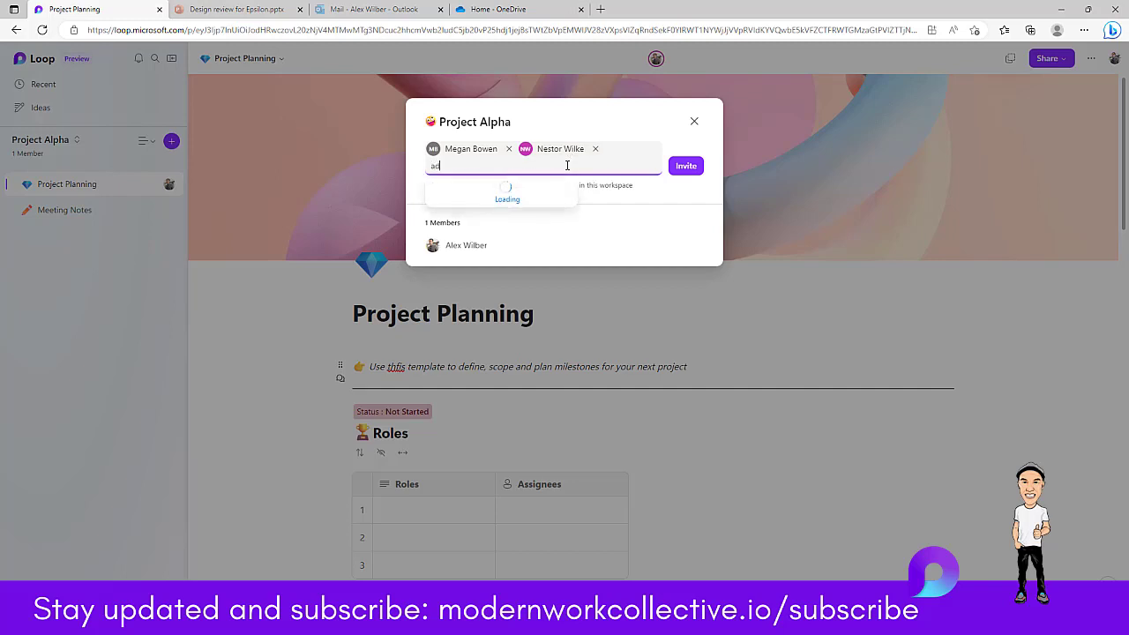
{"action": "type", "text": "ele Vance"}
{"action": "left_click", "coordinate": [474, 194]}
{"action": "left_click", "coordinate": [688, 182]}
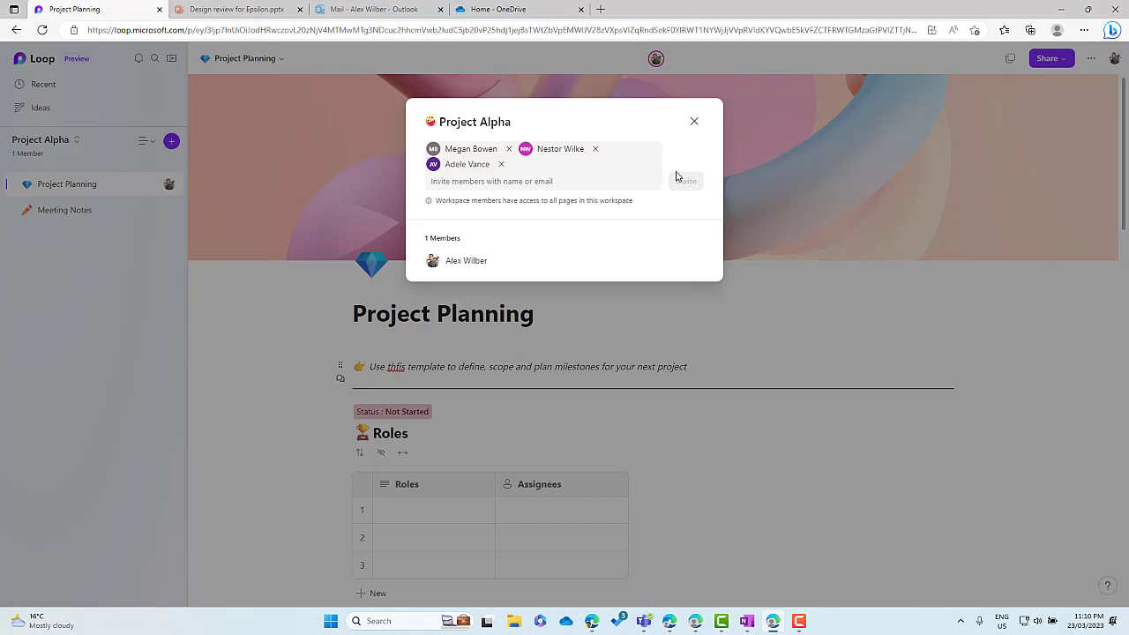
{"action": "left_click", "coordinate": [694, 125]}
Fill the first row of the Roles table with the role PM and mention one of the invited colleagues as assignee.
{"action": "scroll", "coordinate": [691, 292], "scroll_direction": "down", "scroll_amount": 1}
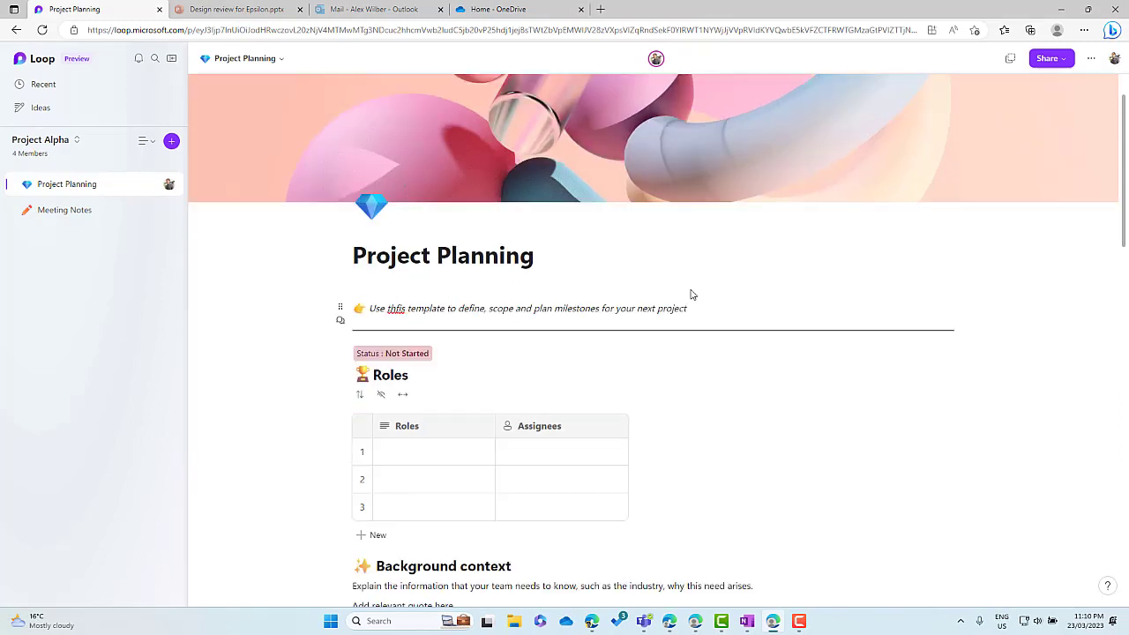
{"action": "scroll", "coordinate": [691, 292], "scroll_direction": "down", "scroll_amount": 2}
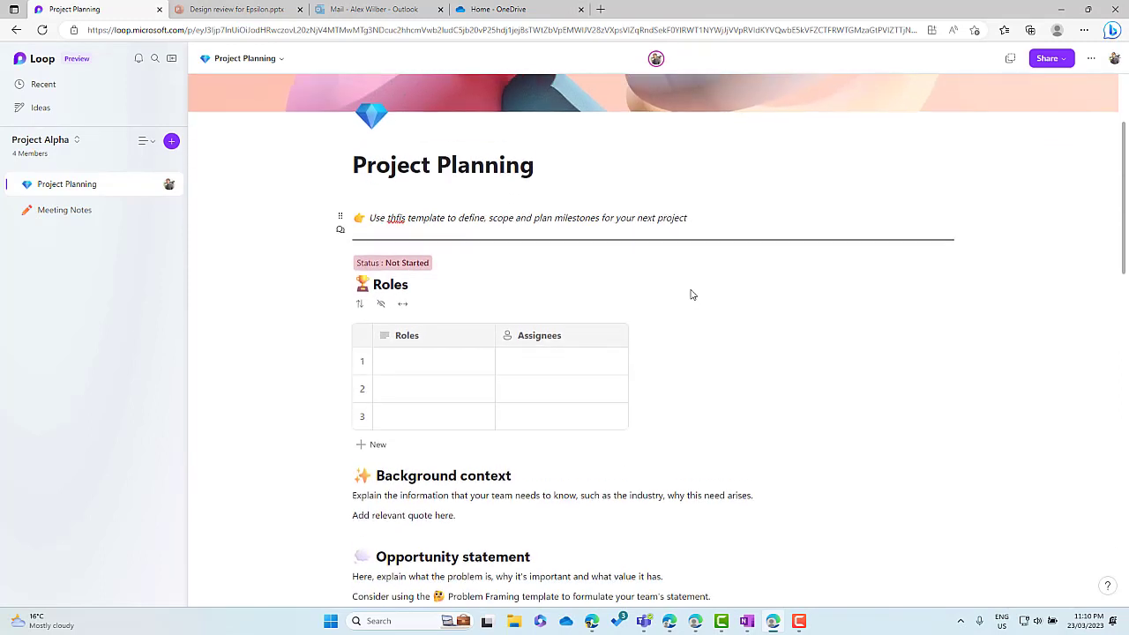
{"action": "left_click", "coordinate": [438, 353]}
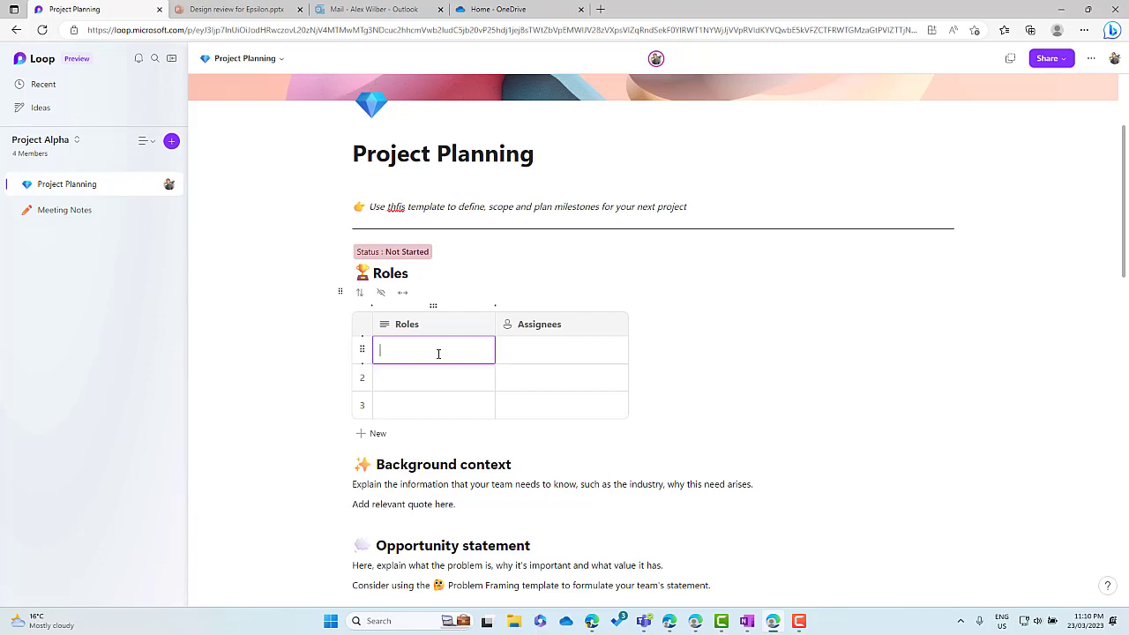
{"action": "type", "text": "PM"}
{"action": "key", "text": "Tab"}
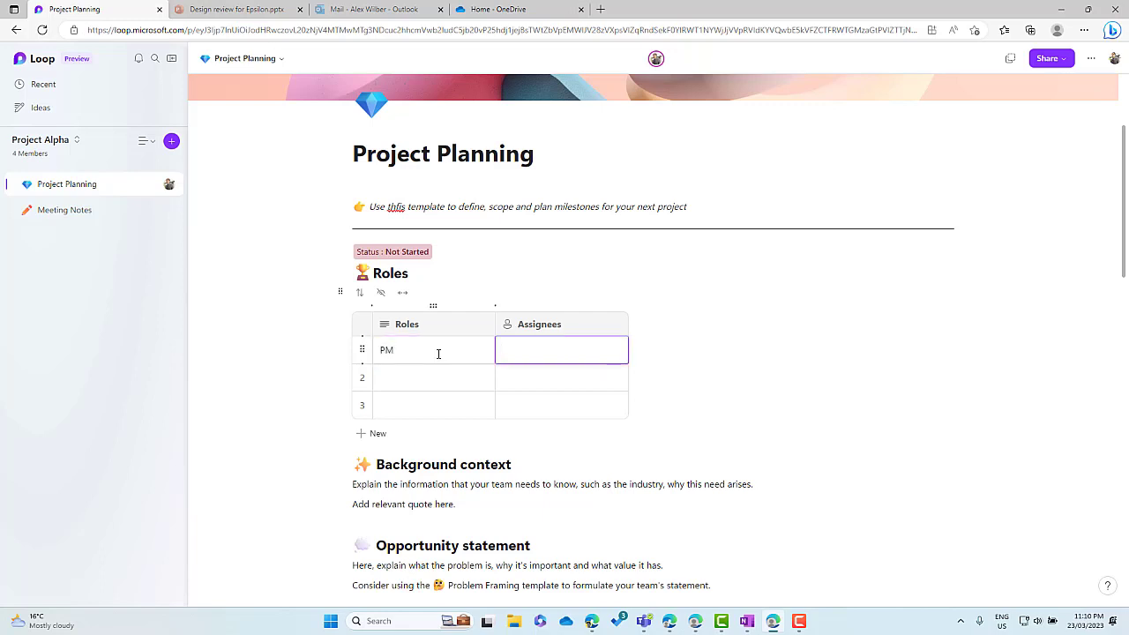
{"action": "type", "text": "@ade"}
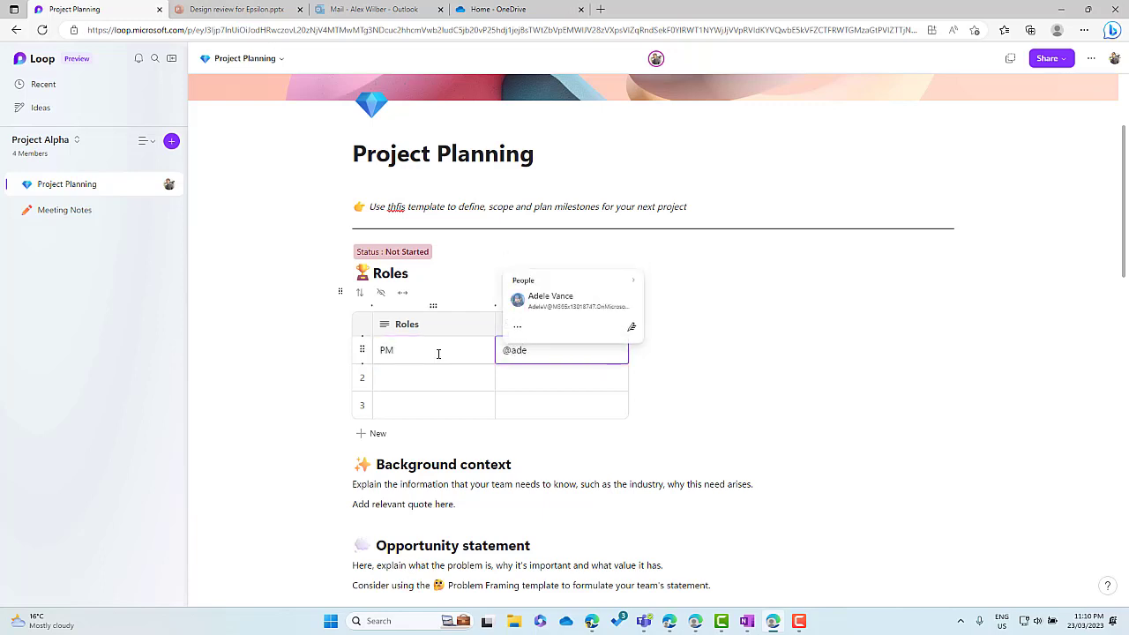
{"action": "left_click", "coordinate": [565, 304]}
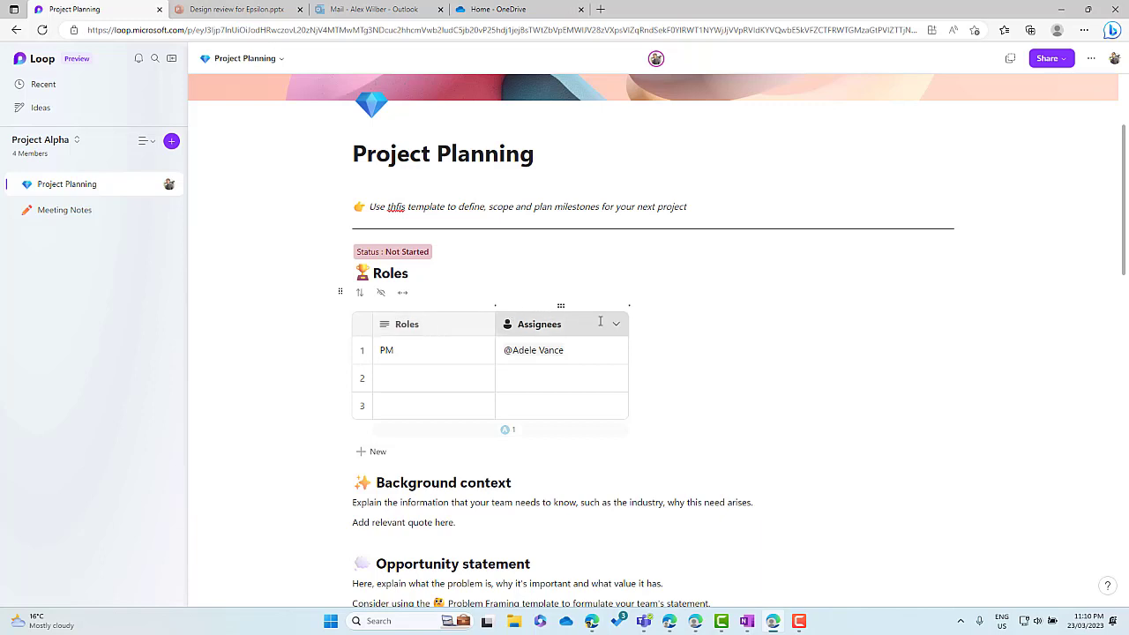
Insert a new column between Roles and Assignees in the Roles table.
{"action": "mouse_move", "coordinate": [627, 311]}
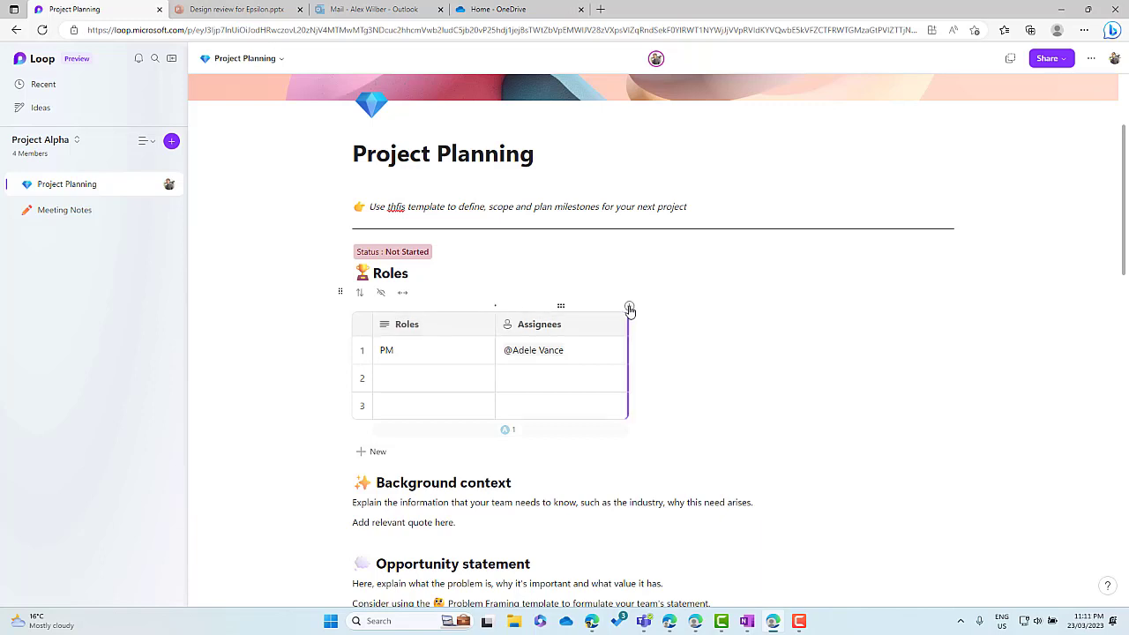
{"action": "mouse_move", "coordinate": [495, 311]}
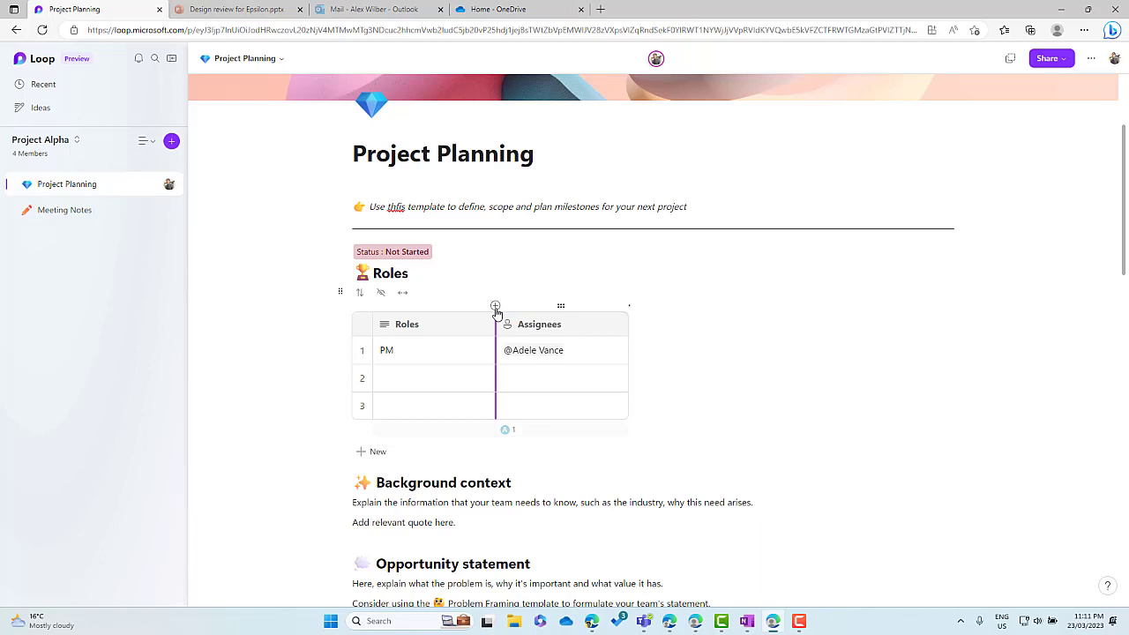
{"action": "left_click", "coordinate": [496, 308]}
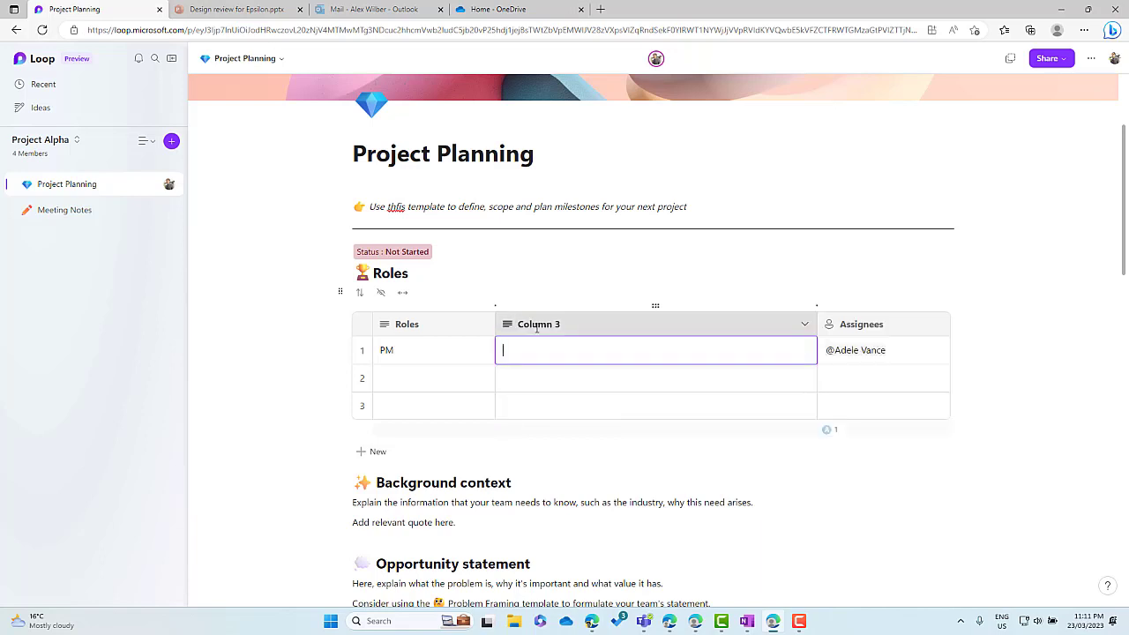
View the available column types and label groups for the new column and close the options without choosing one.
{"action": "left_click", "coordinate": [802, 327]}
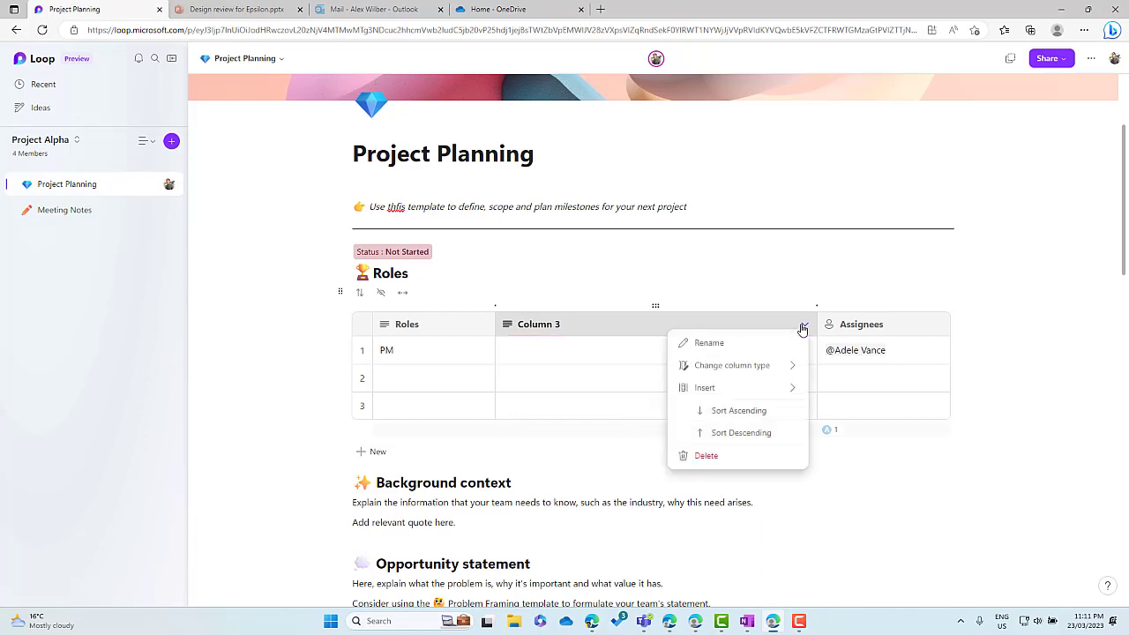
{"action": "left_click", "coordinate": [767, 373]}
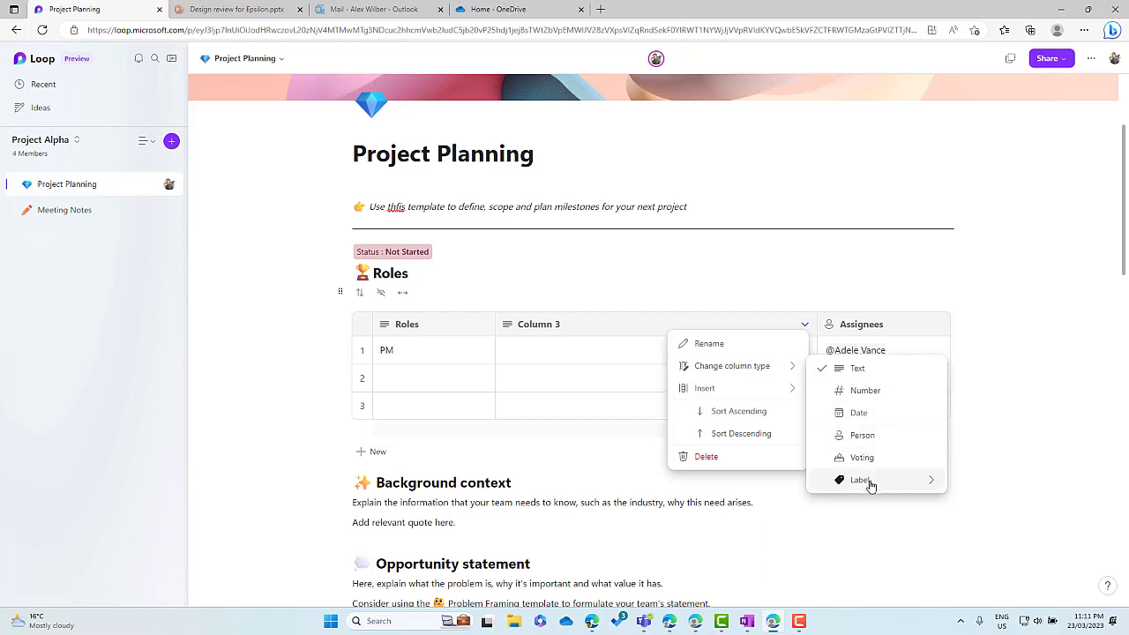
{"action": "mouse_move", "coordinate": [870, 483]}
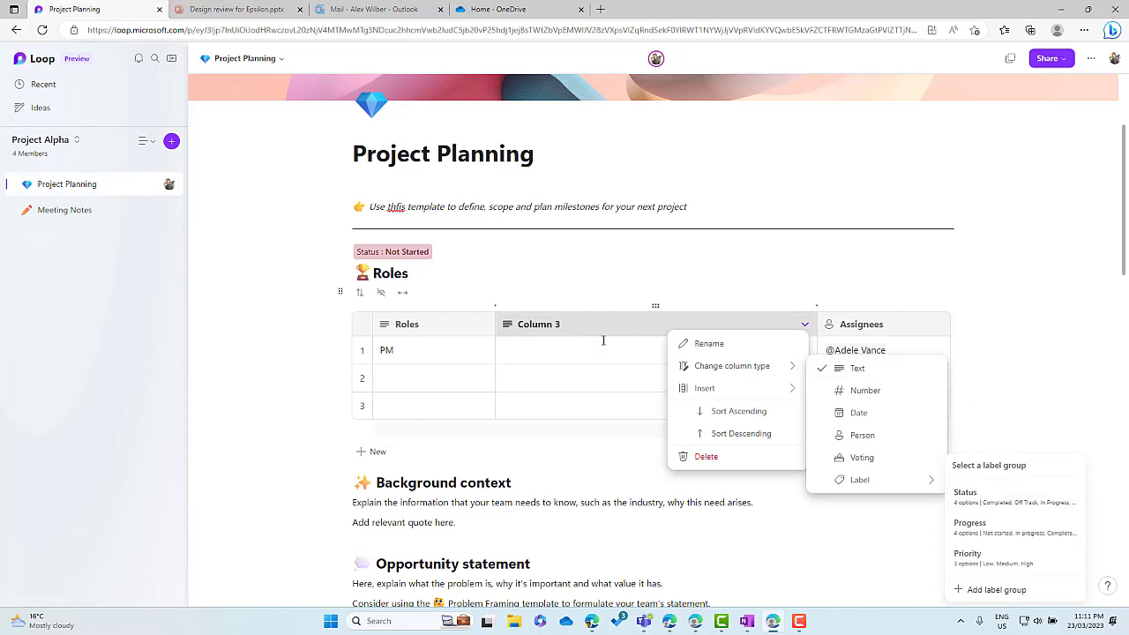
{"action": "left_click", "coordinate": [660, 273]}
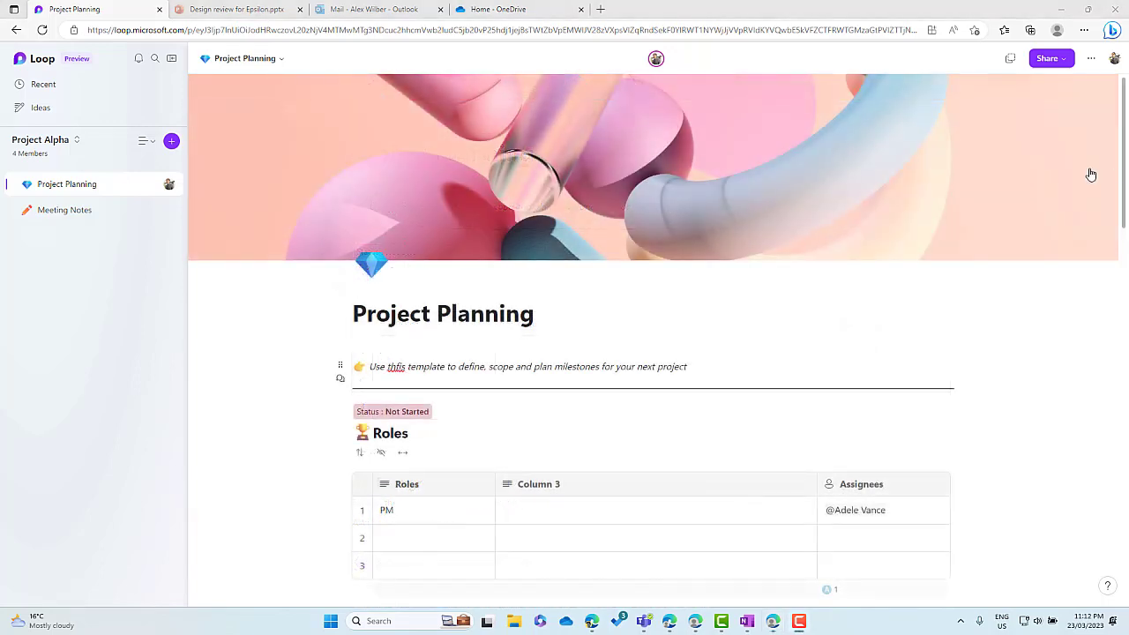
Share the Project Planning page as a Loop component and copy its link.
{"action": "mouse_move", "coordinate": [1091, 174]}
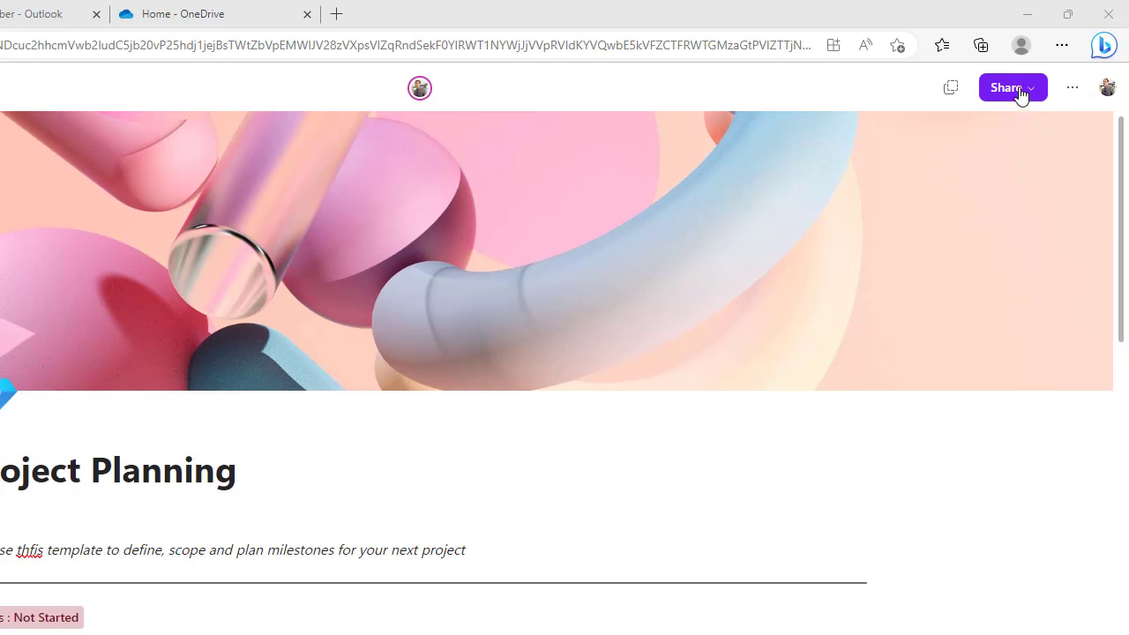
{"action": "left_click", "coordinate": [1020, 94]}
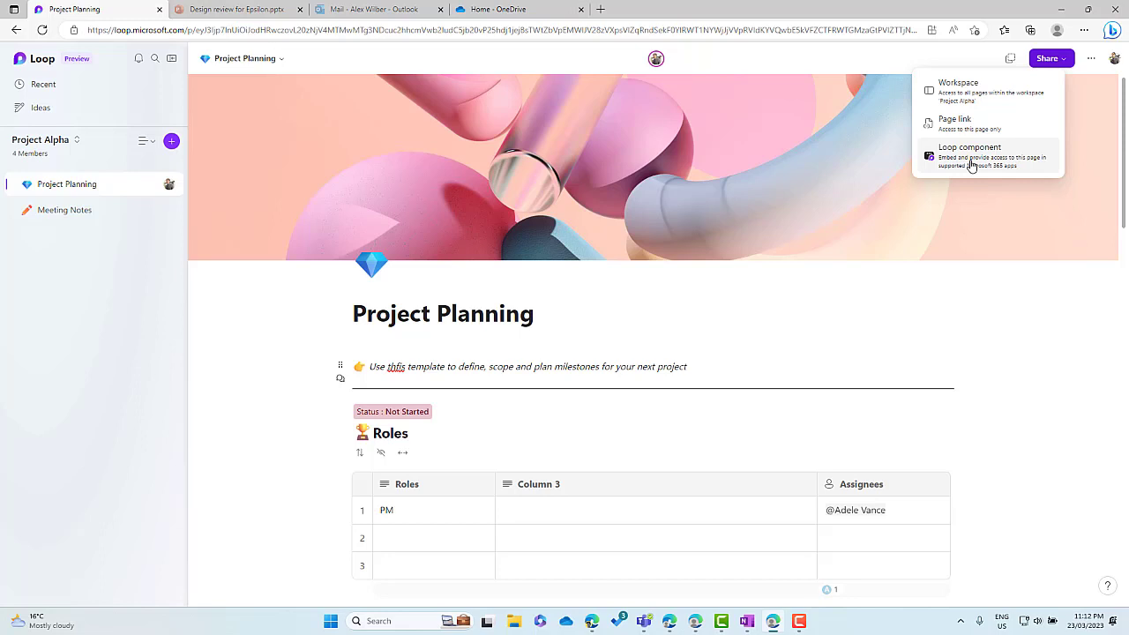
{"action": "left_click", "coordinate": [971, 162]}
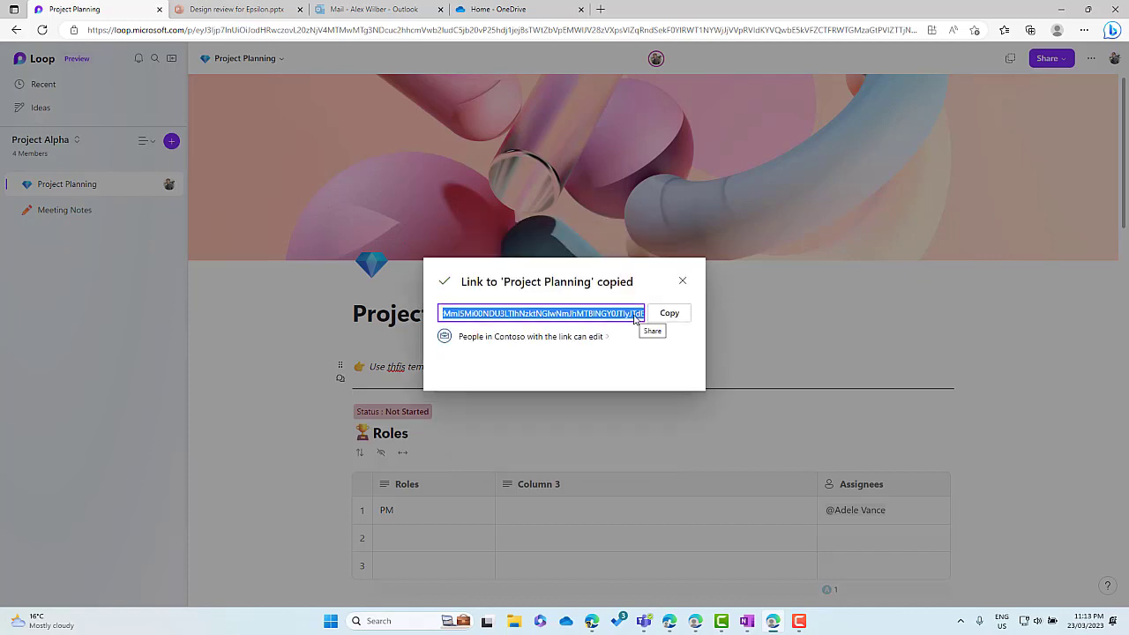
{"action": "left_click", "coordinate": [673, 322]}
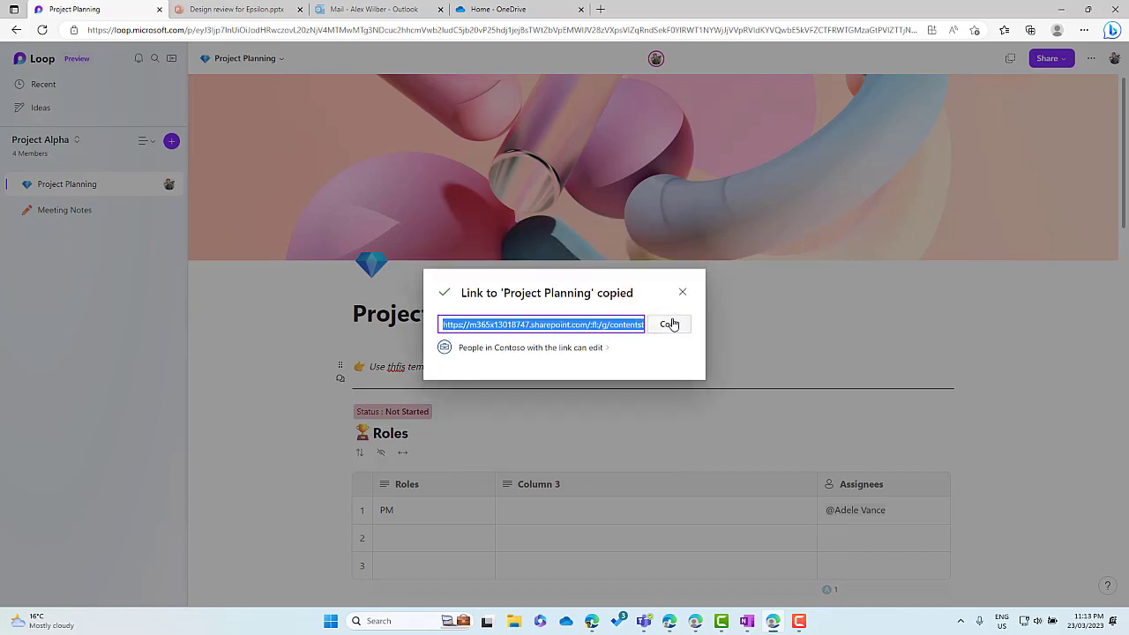
Switch to Outlook and create a new email addressed to the colleague assigned as PM.
{"action": "left_click", "coordinate": [414, 10]}
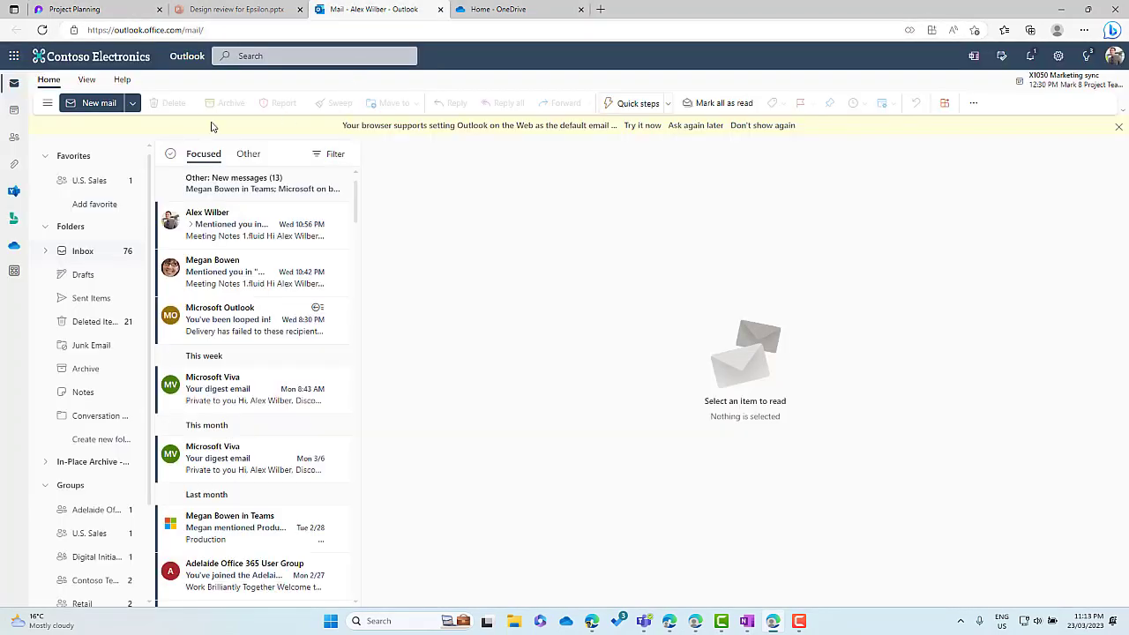
{"action": "left_click", "coordinate": [91, 103]}
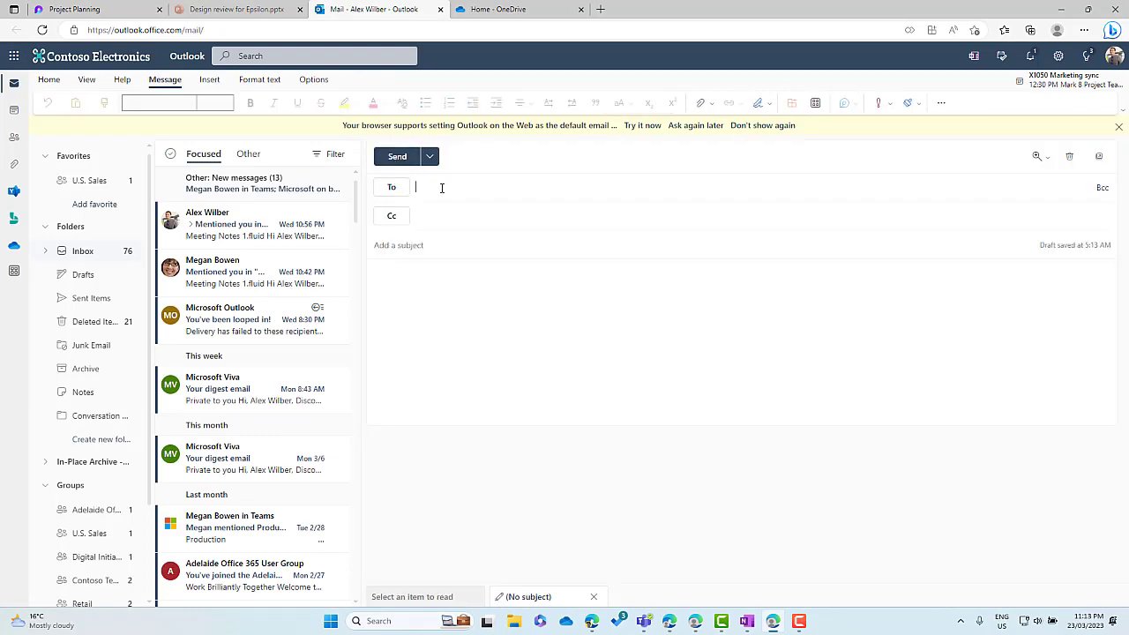
{"action": "type", "text": "adle"}
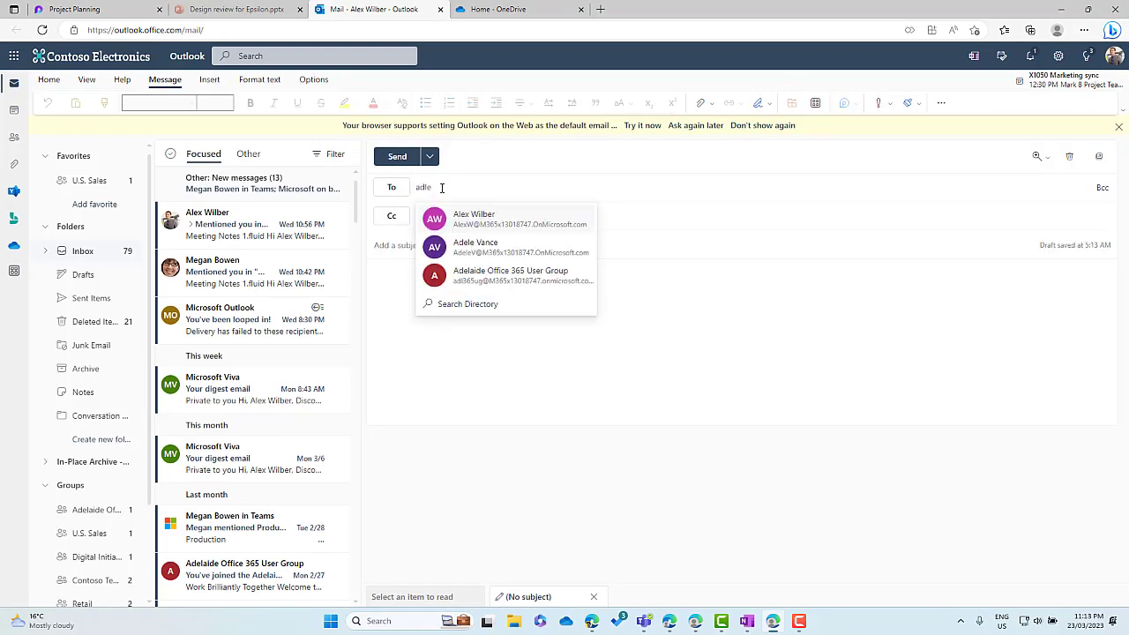
{"action": "key", "text": "BackSpace"}
{"action": "key", "text": "BackSpace"}
{"action": "type", "text": "e"}
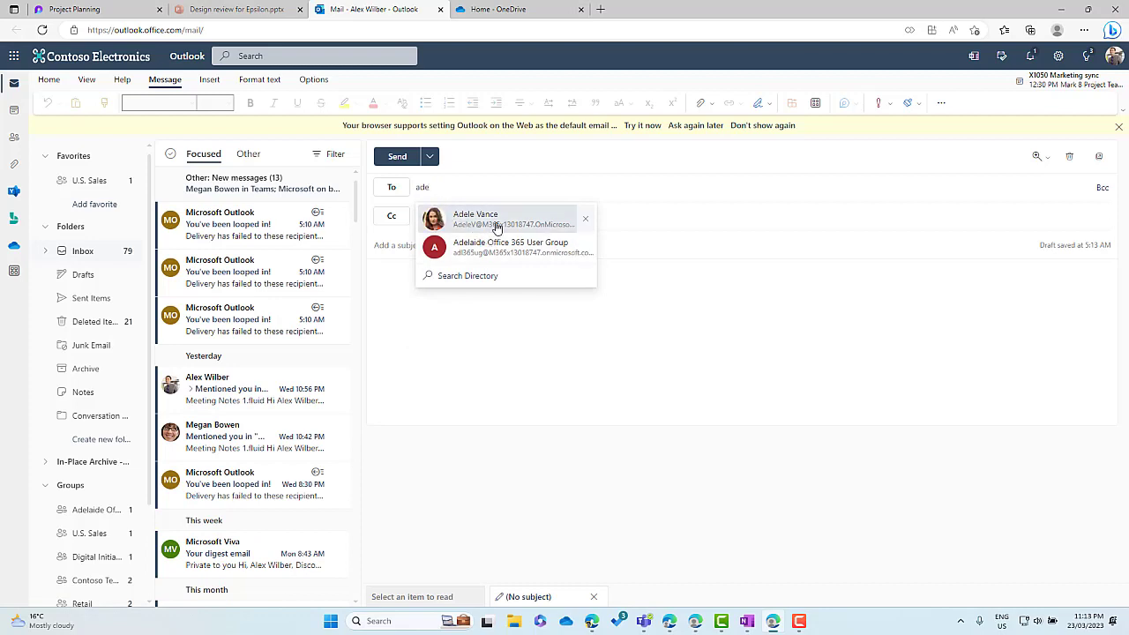
{"action": "left_click", "coordinate": [497, 227]}
Paste the copied Project Planning Loop component into the email body and look through the embedded page.
{"action": "left_click", "coordinate": [432, 287]}
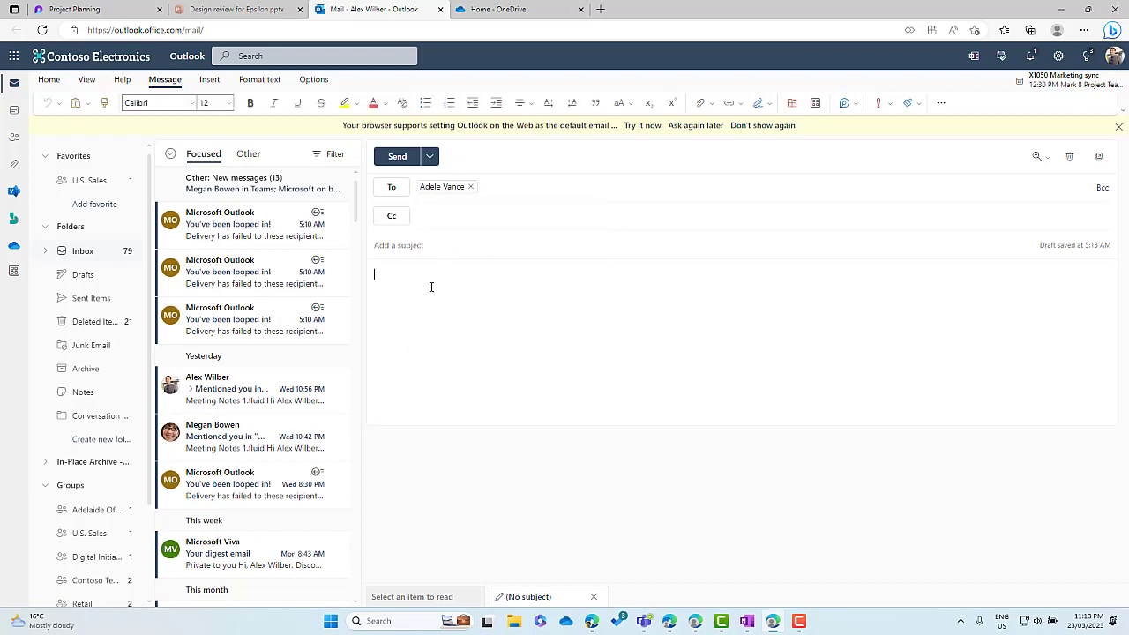
{"action": "key", "text": "ctrl+v"}
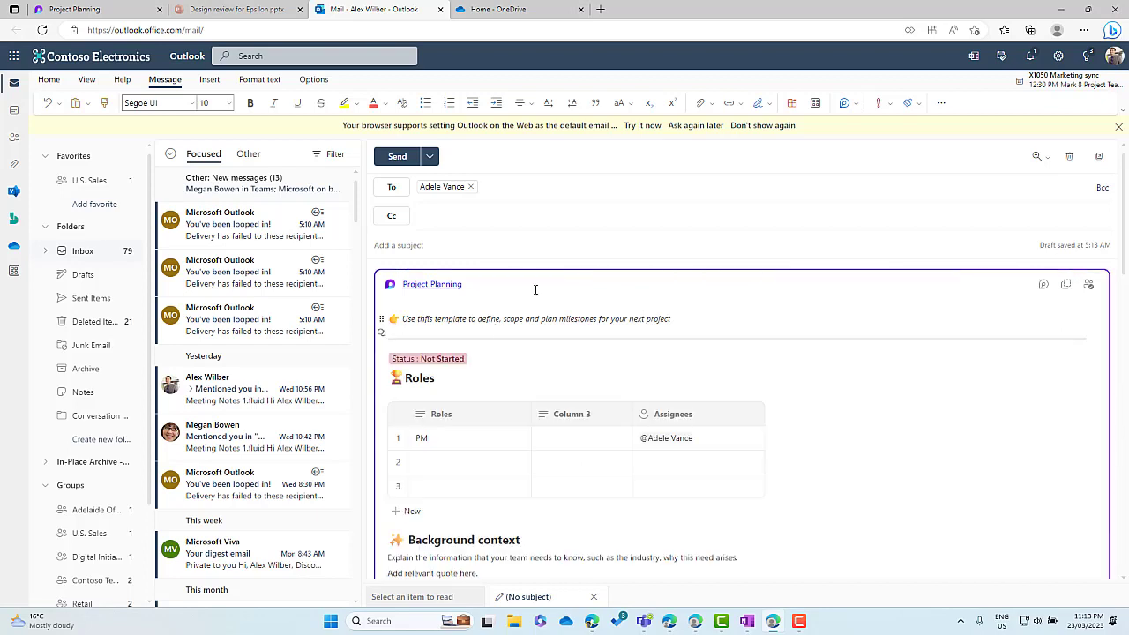
{"action": "scroll", "coordinate": [596, 360], "scroll_direction": "down", "scroll_amount": 2}
{"action": "scroll", "coordinate": [596, 360], "scroll_direction": "down", "scroll_amount": 1}
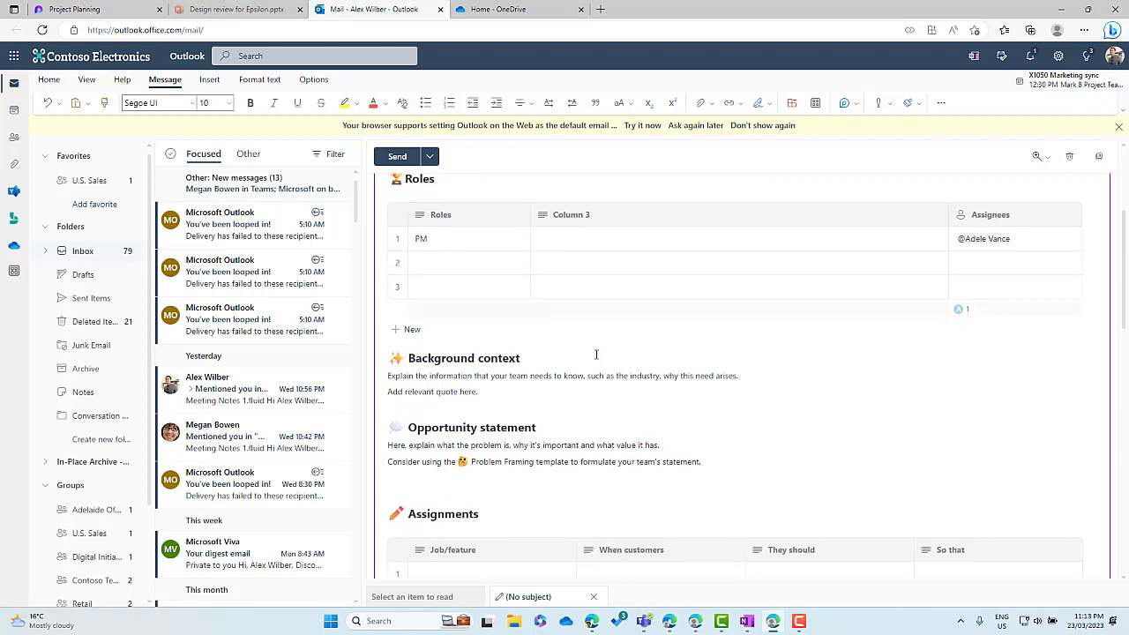
{"action": "scroll", "coordinate": [630, 376], "scroll_direction": "up", "scroll_amount": 3}
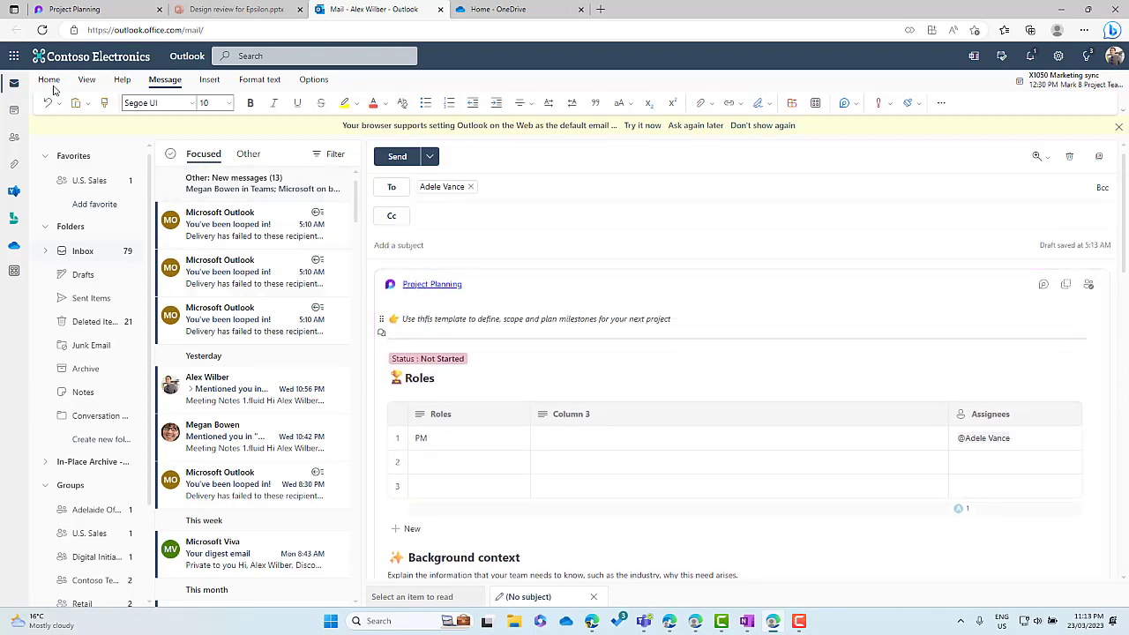
Switch to Teams and address a new group chat to three colleagues, including the retail manager and the marketing manager.
{"action": "left_click", "coordinate": [15, 55]}
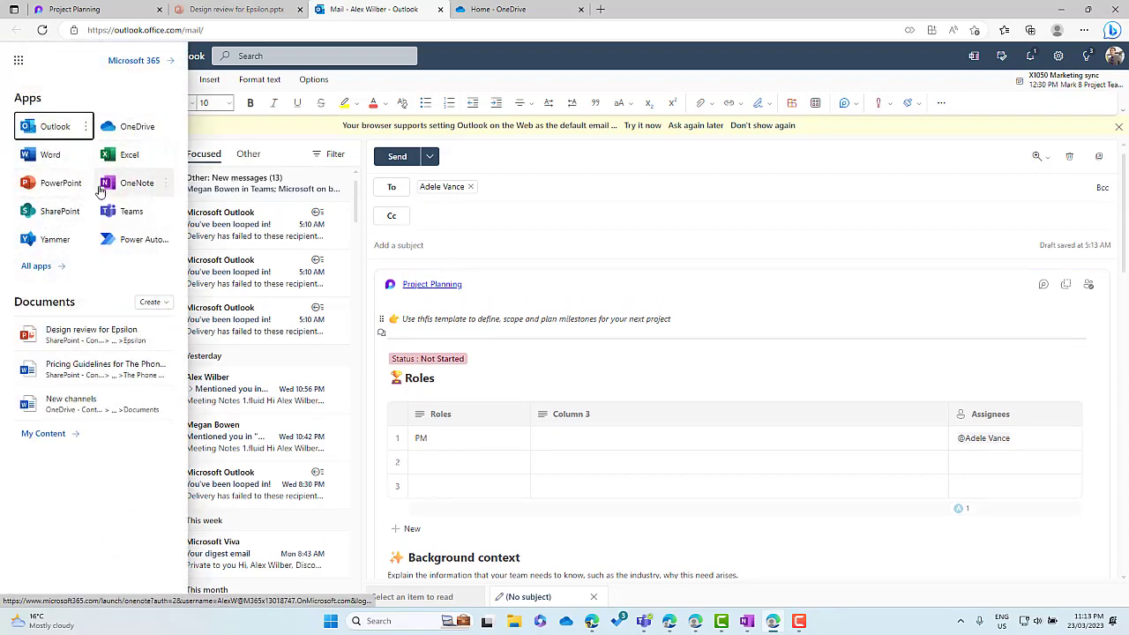
{"action": "left_click", "coordinate": [122, 157]}
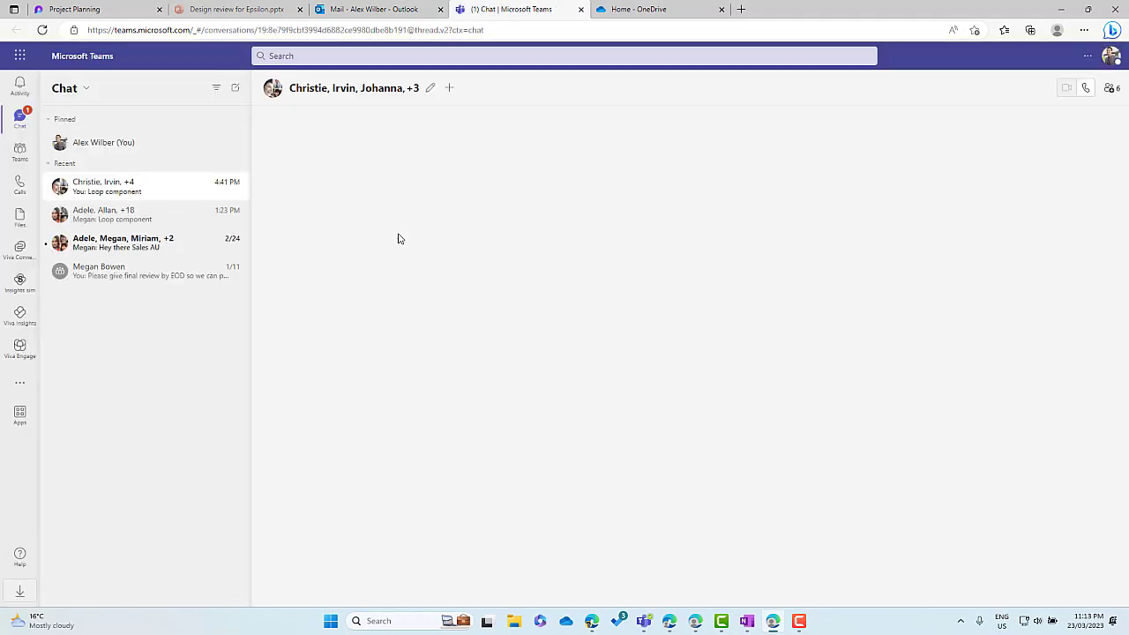
{"action": "left_click", "coordinate": [235, 87]}
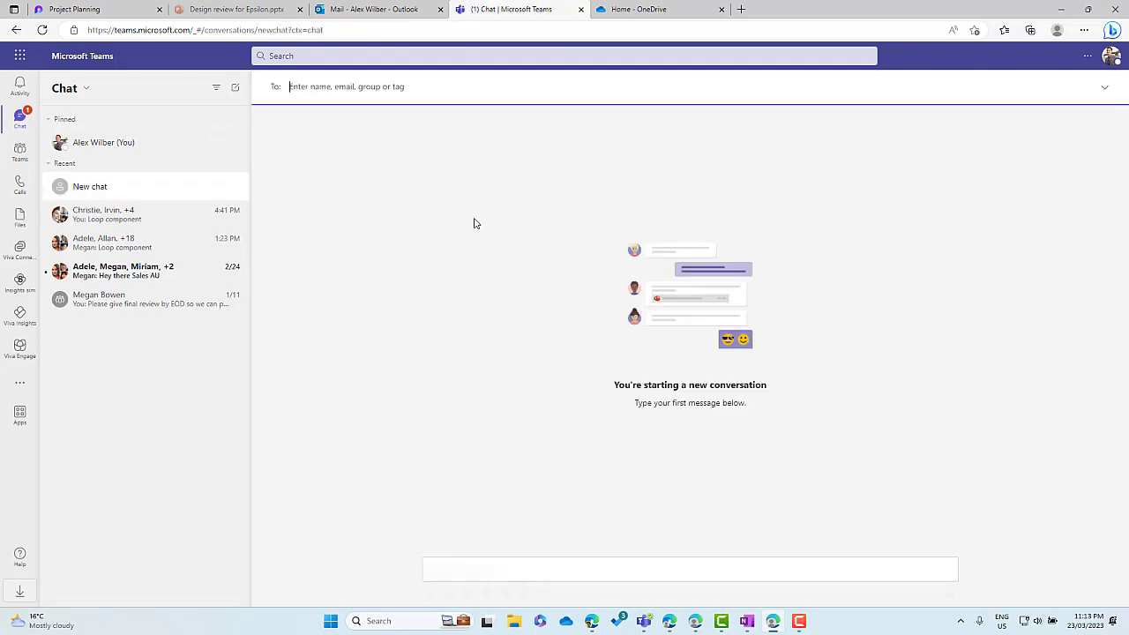
{"action": "type", "text": "ad"}
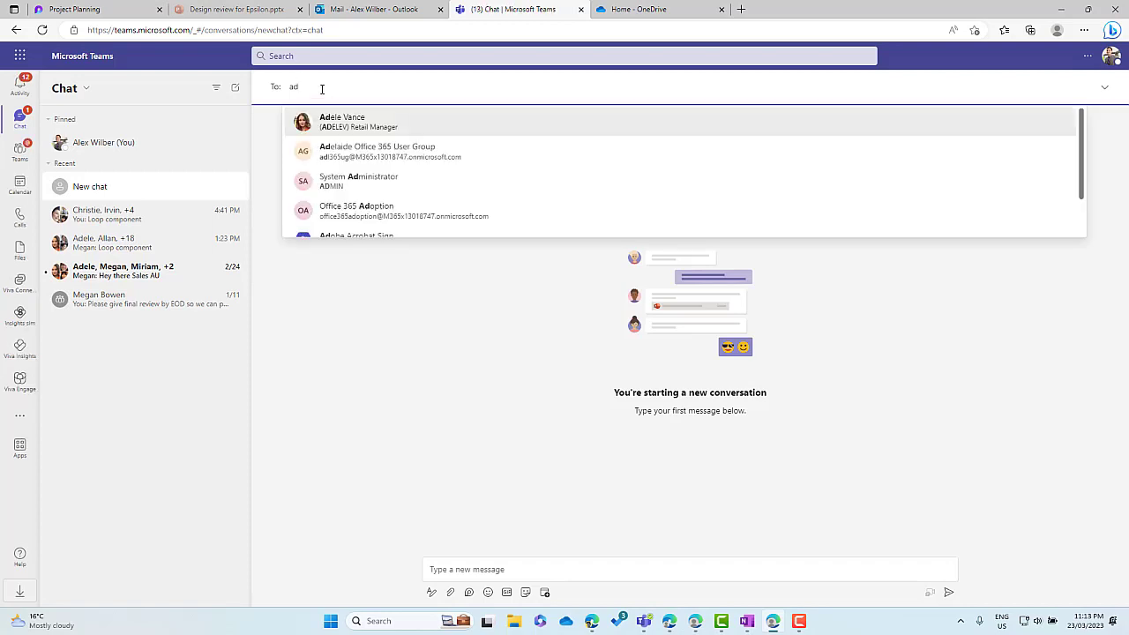
{"action": "left_click", "coordinate": [334, 125]}
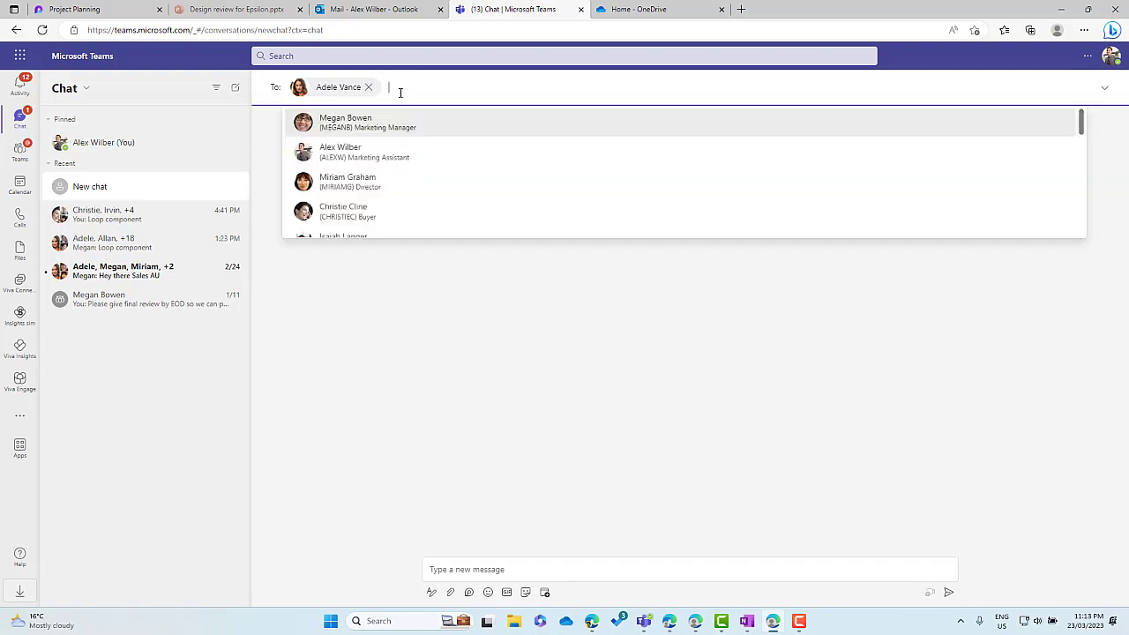
{"action": "type", "text": "nestor"}
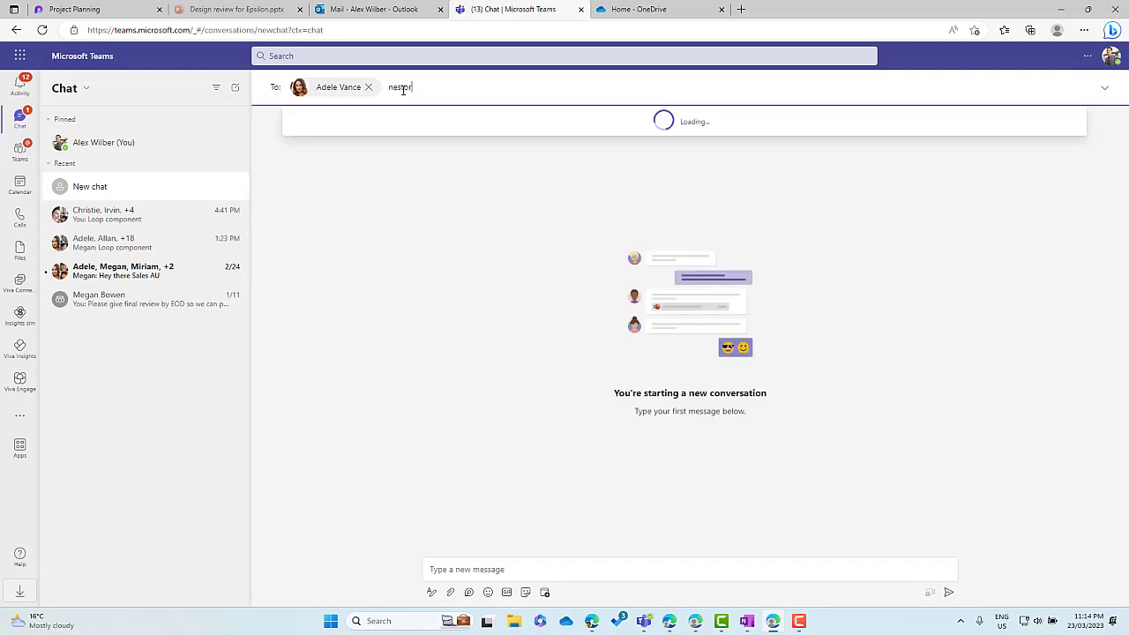
{"action": "left_click", "coordinate": [353, 124]}
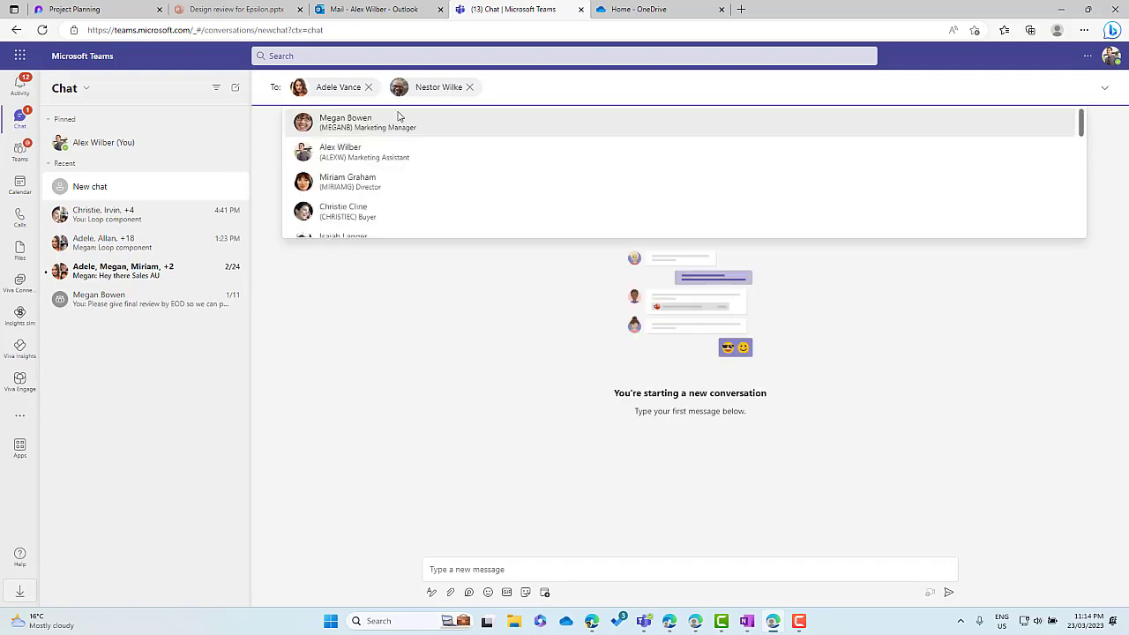
{"action": "type", "text": "me"}
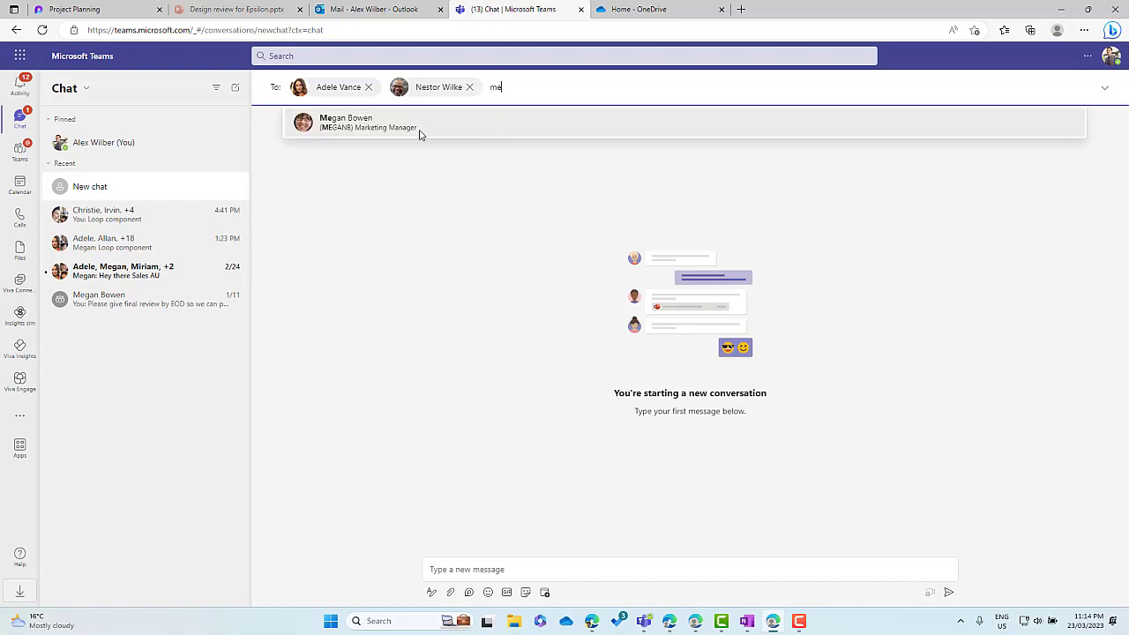
{"action": "left_click", "coordinate": [420, 132]}
Paste the copied Project Planning Loop component into the group chat message, look through it and send it.
{"action": "left_click", "coordinate": [570, 574]}
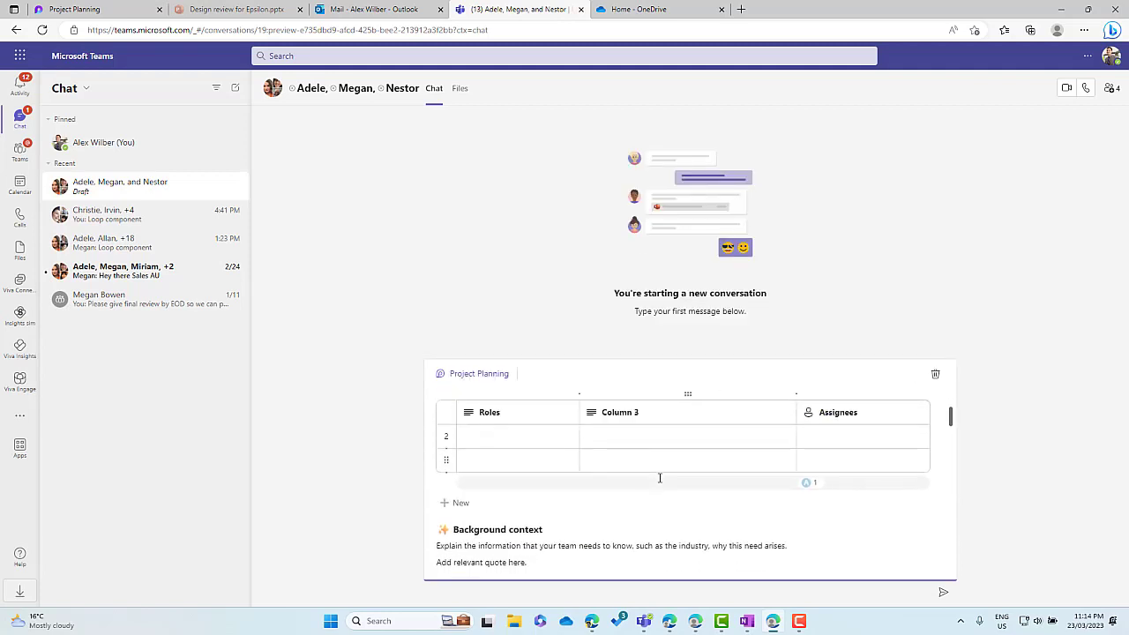
{"action": "scroll", "coordinate": [660, 478], "scroll_direction": "down", "scroll_amount": 1}
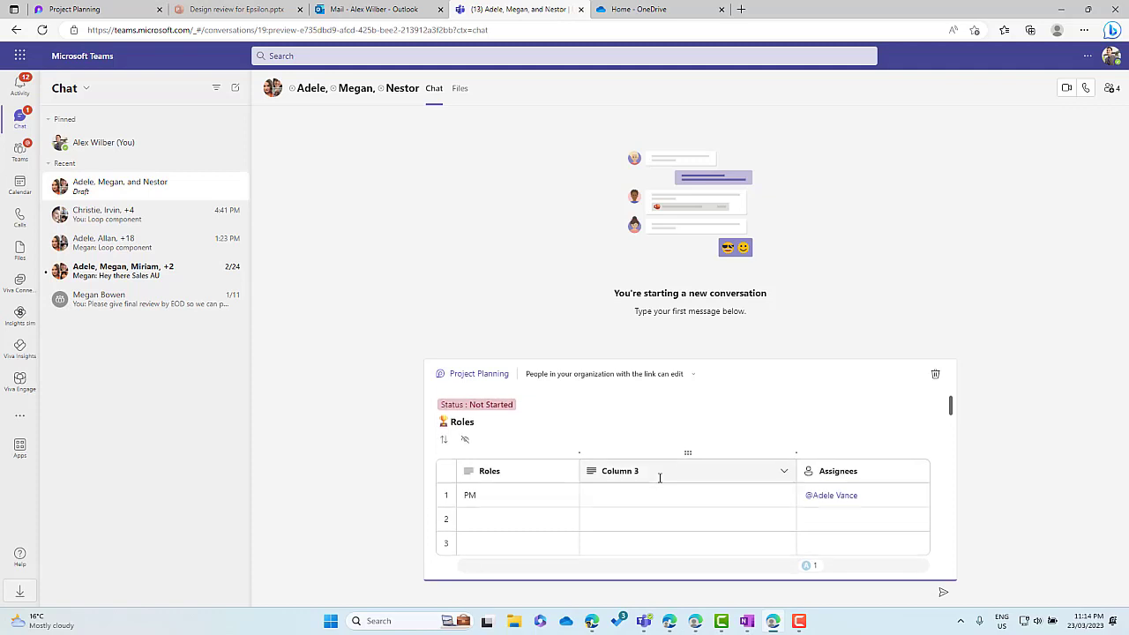
{"action": "left_click", "coordinate": [943, 597]}
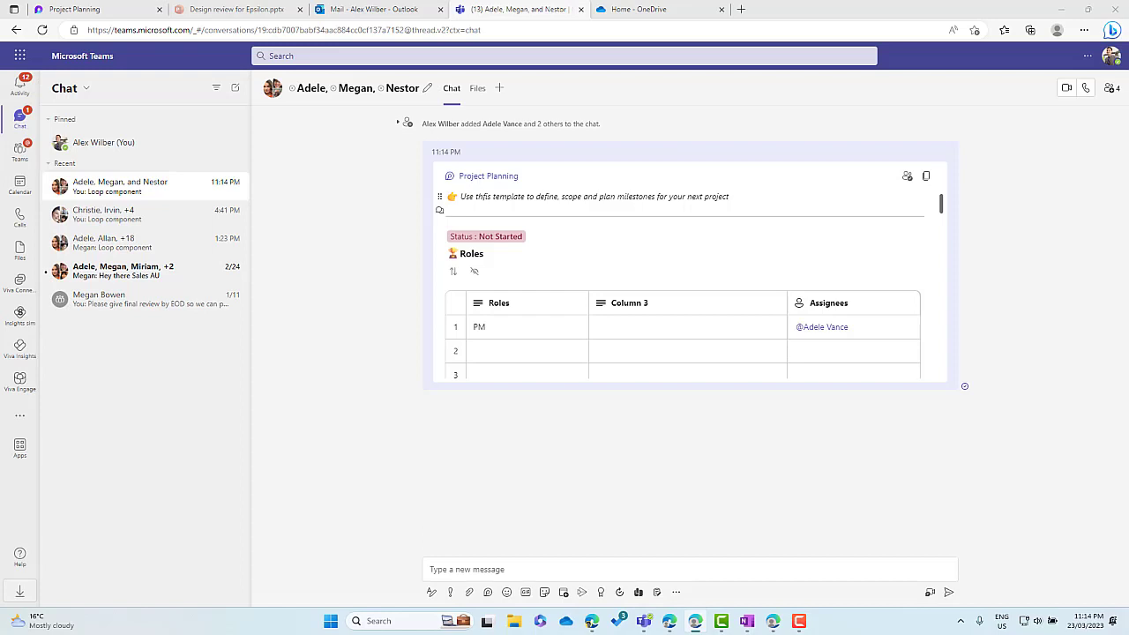
Return to the Project Planning page in Loop and convert the Assignments table into a Loop component.
{"action": "left_click", "coordinate": [79, 9]}
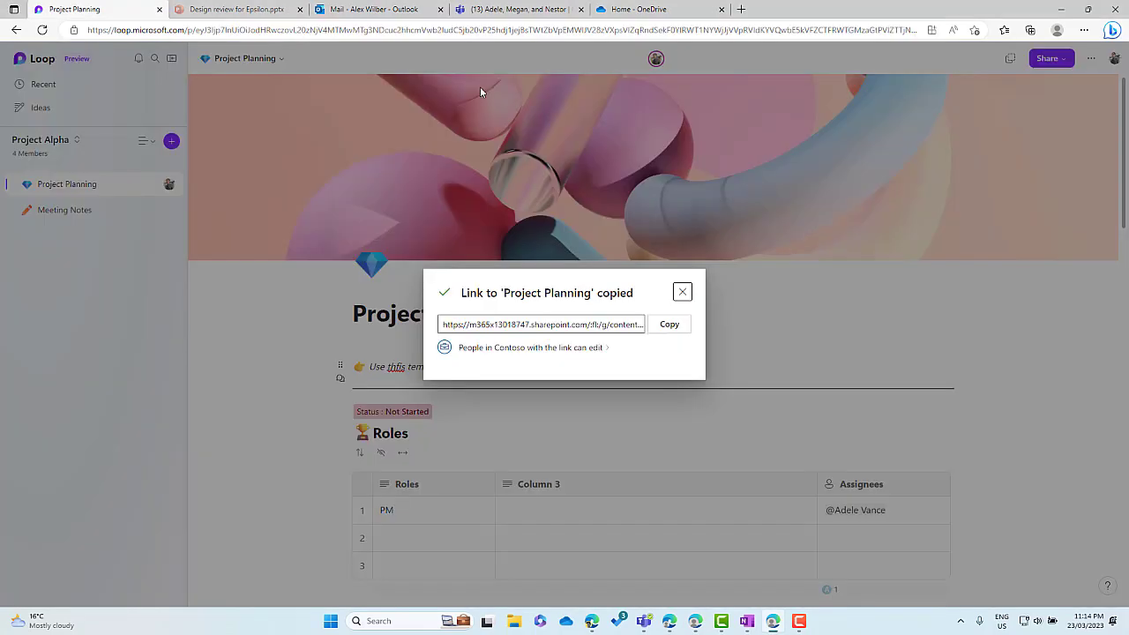
{"action": "left_click", "coordinate": [682, 296]}
{"action": "scroll", "coordinate": [608, 325], "scroll_direction": "down", "scroll_amount": 3}
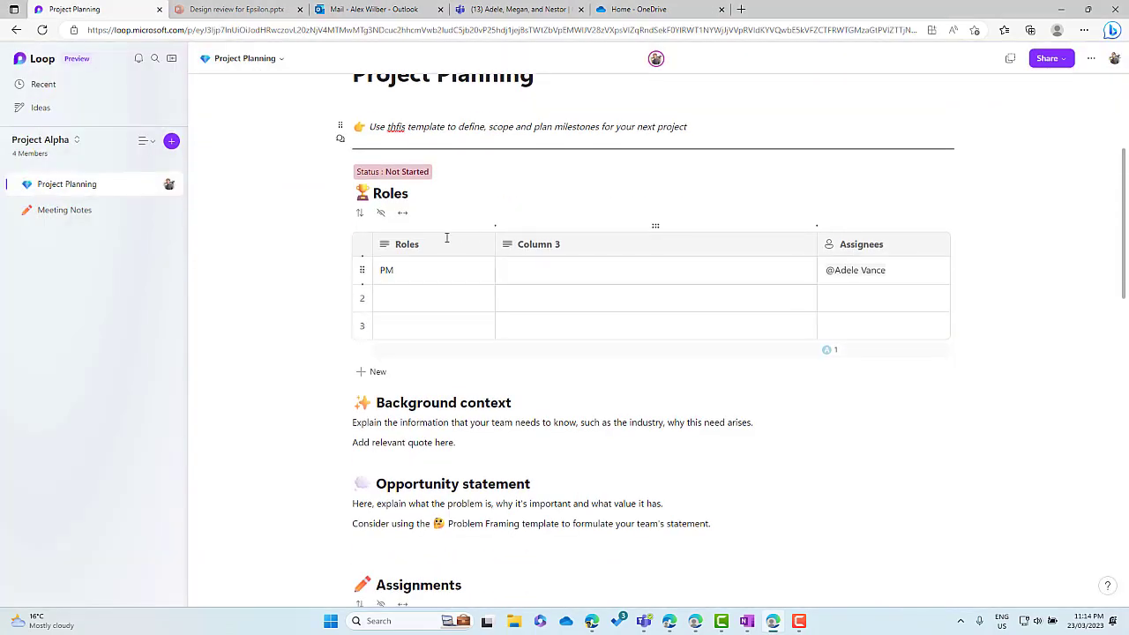
{"action": "scroll", "coordinate": [564, 318], "scroll_direction": "down", "scroll_amount": 3}
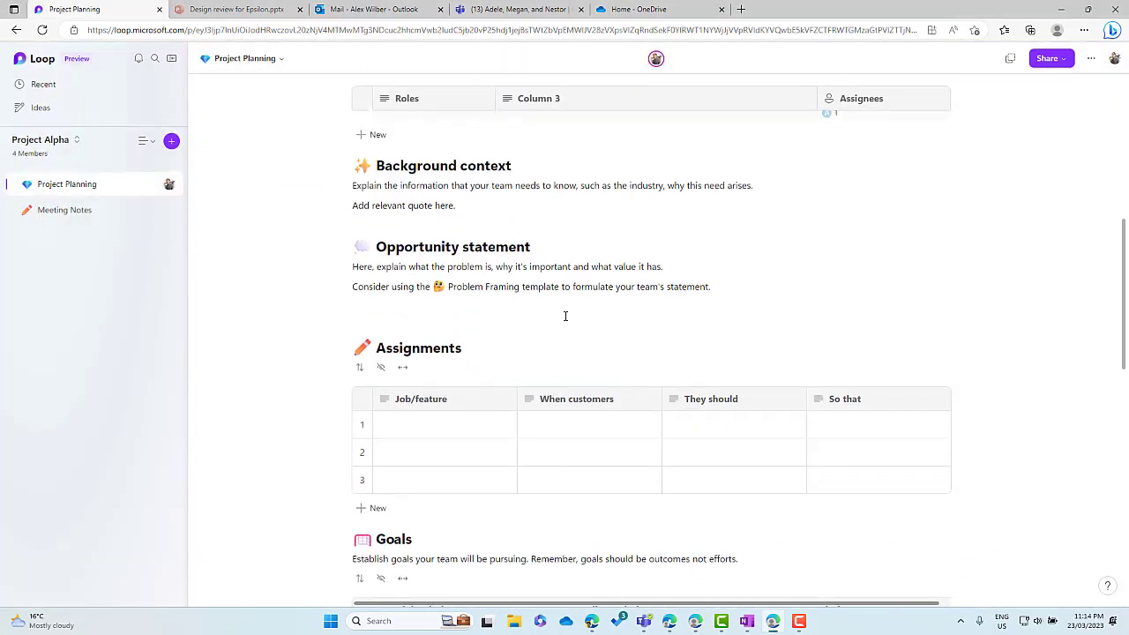
{"action": "scroll", "coordinate": [523, 429], "scroll_direction": "down", "scroll_amount": 2}
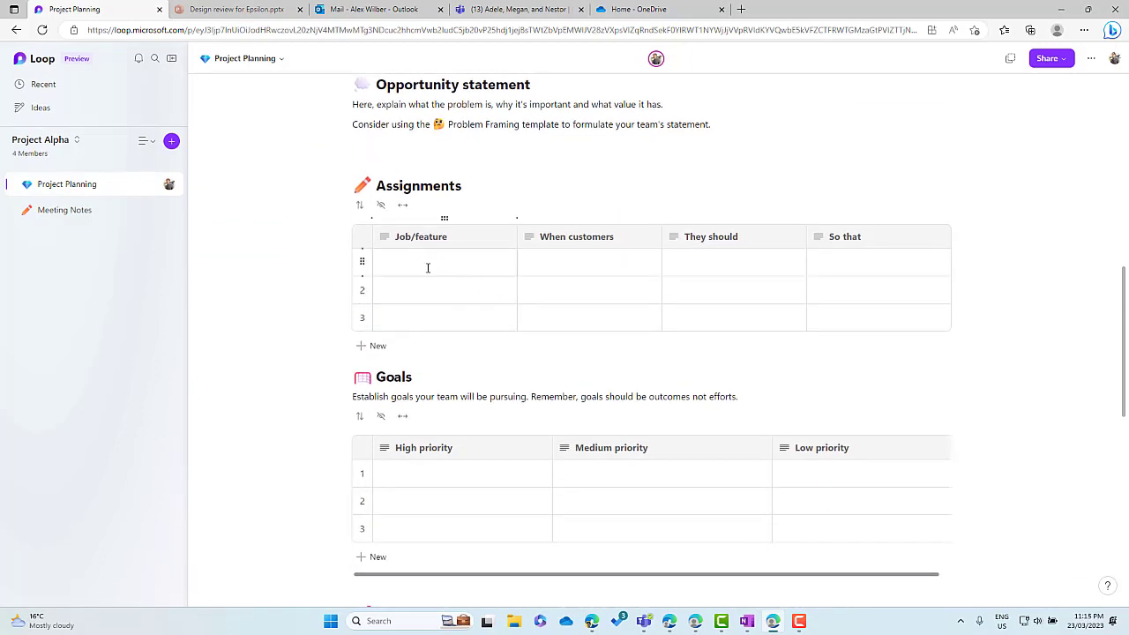
{"action": "left_click", "coordinate": [411, 269]}
{"action": "left_click", "coordinate": [341, 206]}
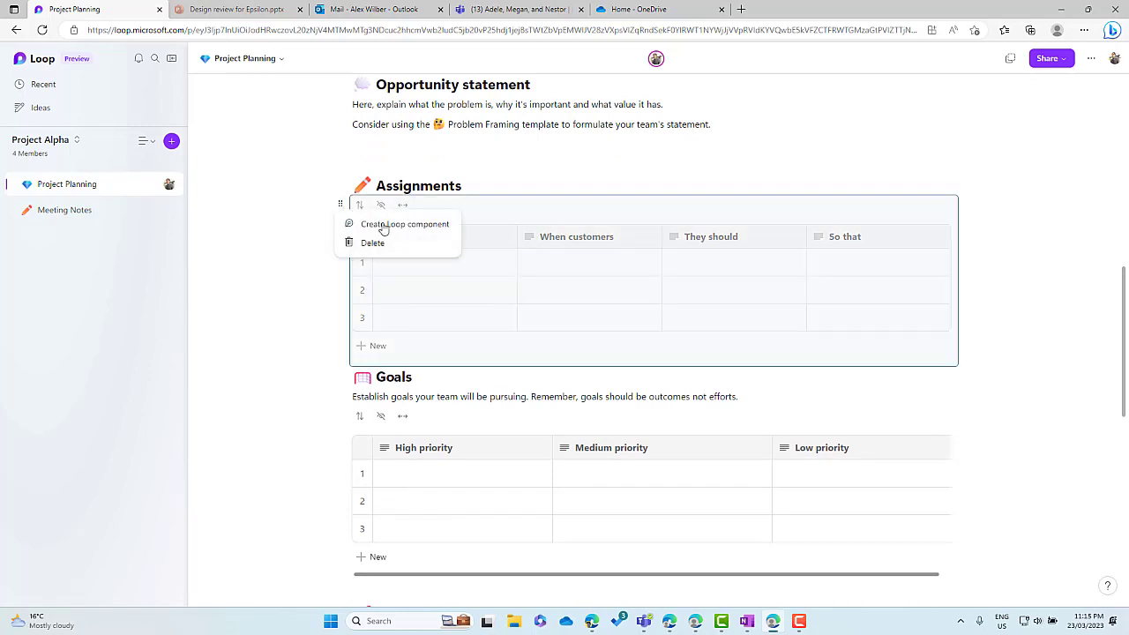
{"action": "left_click", "coordinate": [502, 269]}
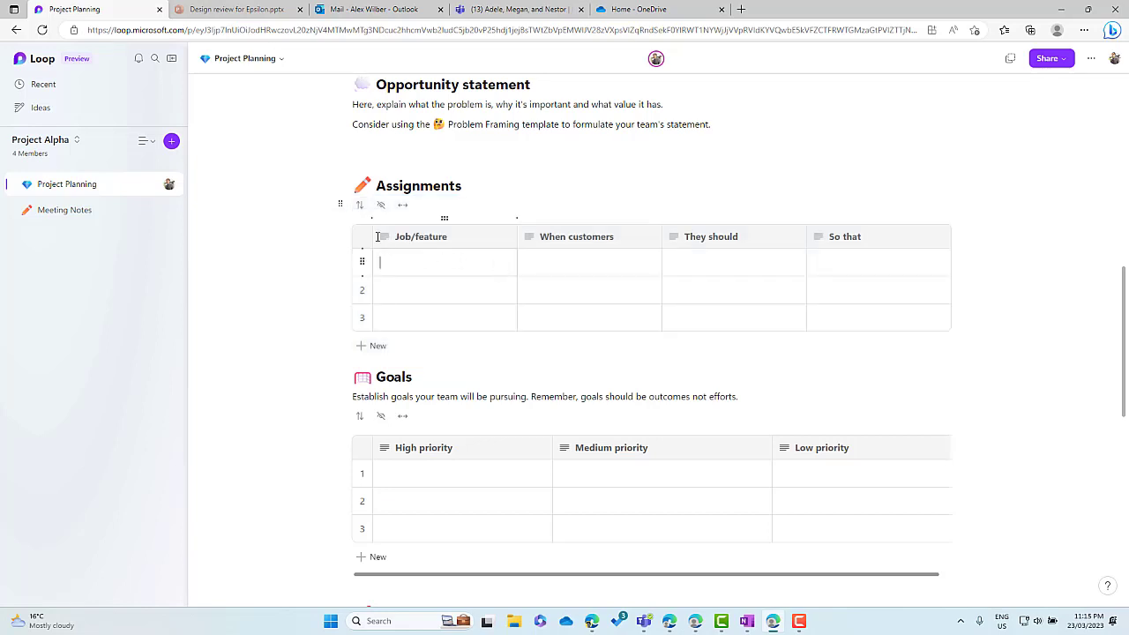
{"action": "left_click", "coordinate": [341, 206]}
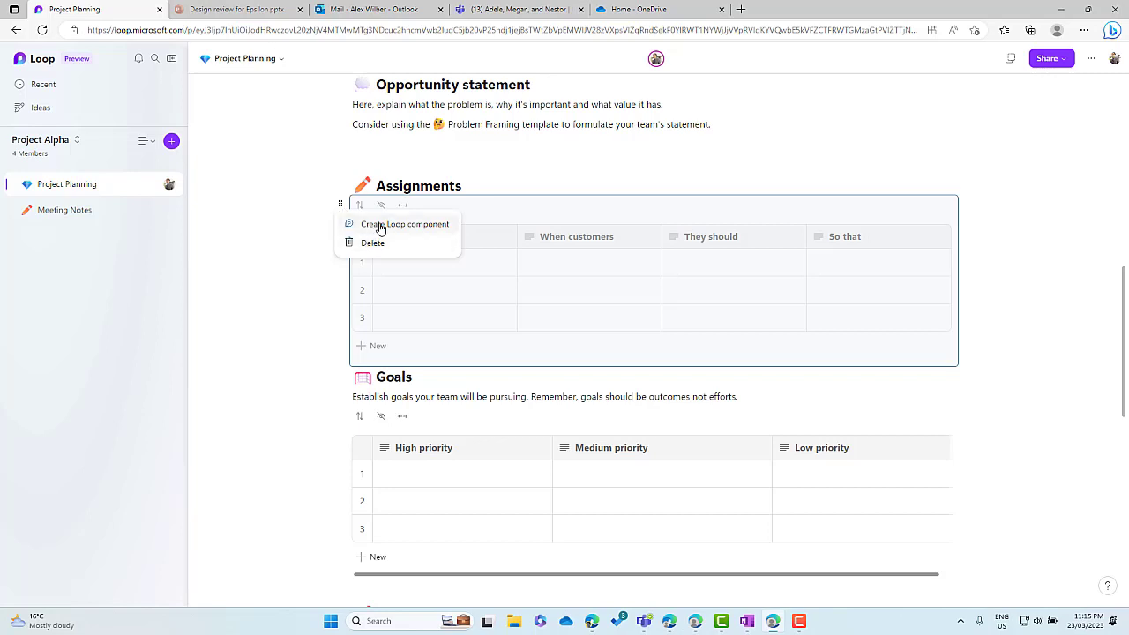
{"action": "left_click", "coordinate": [381, 226]}
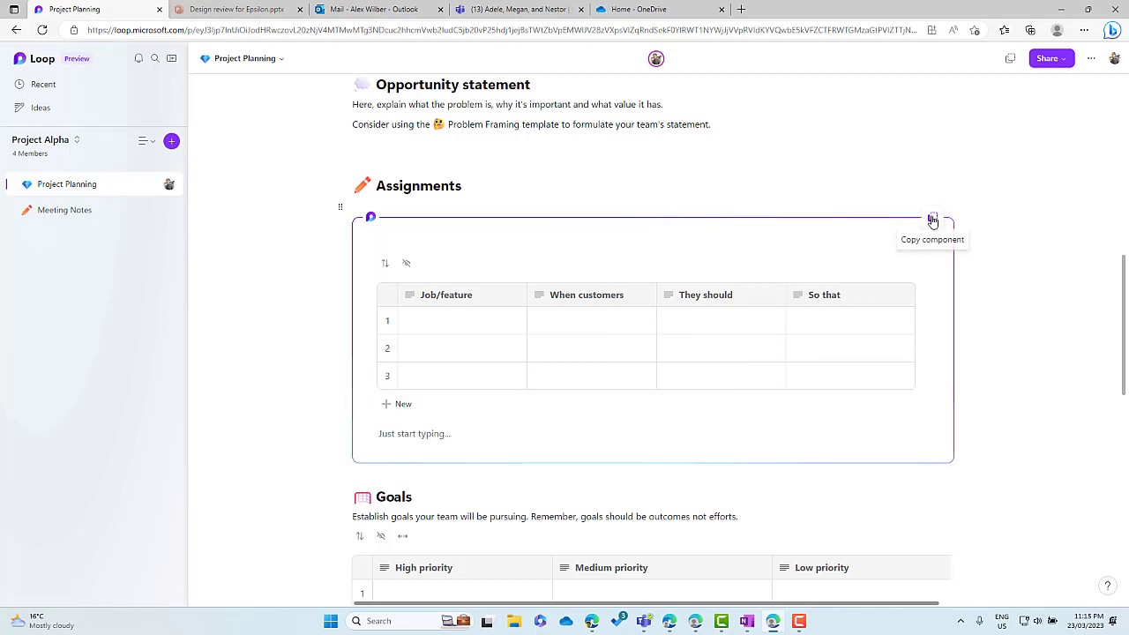
Copy the link of the Assignments table component and send it as a message in the Teams group chat.
{"action": "left_click", "coordinate": [932, 220]}
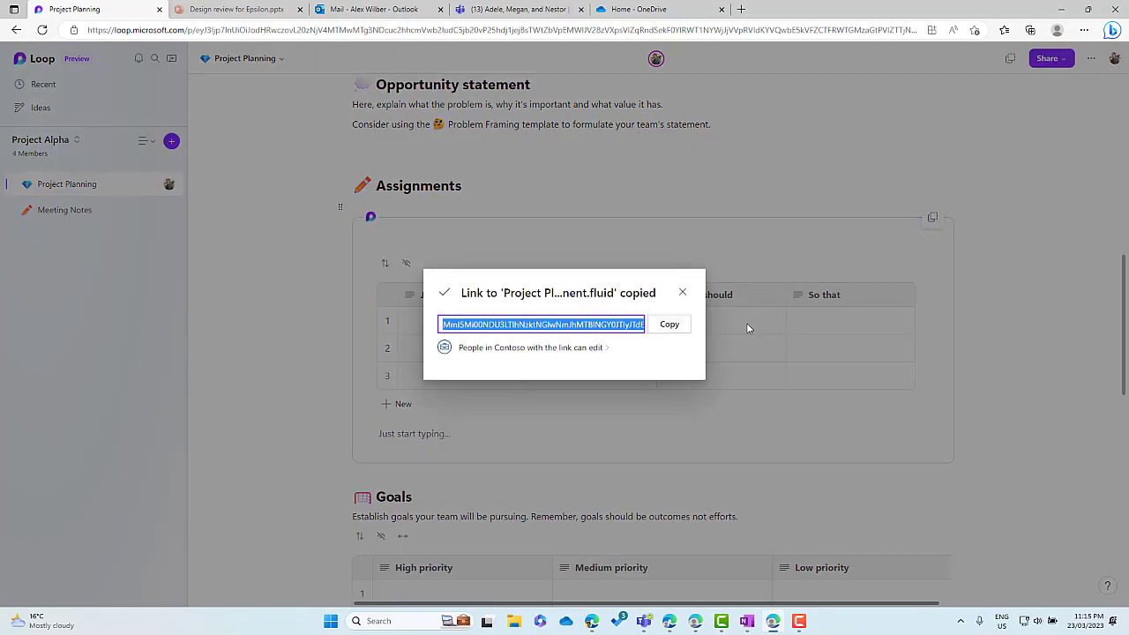
{"action": "left_click", "coordinate": [674, 326]}
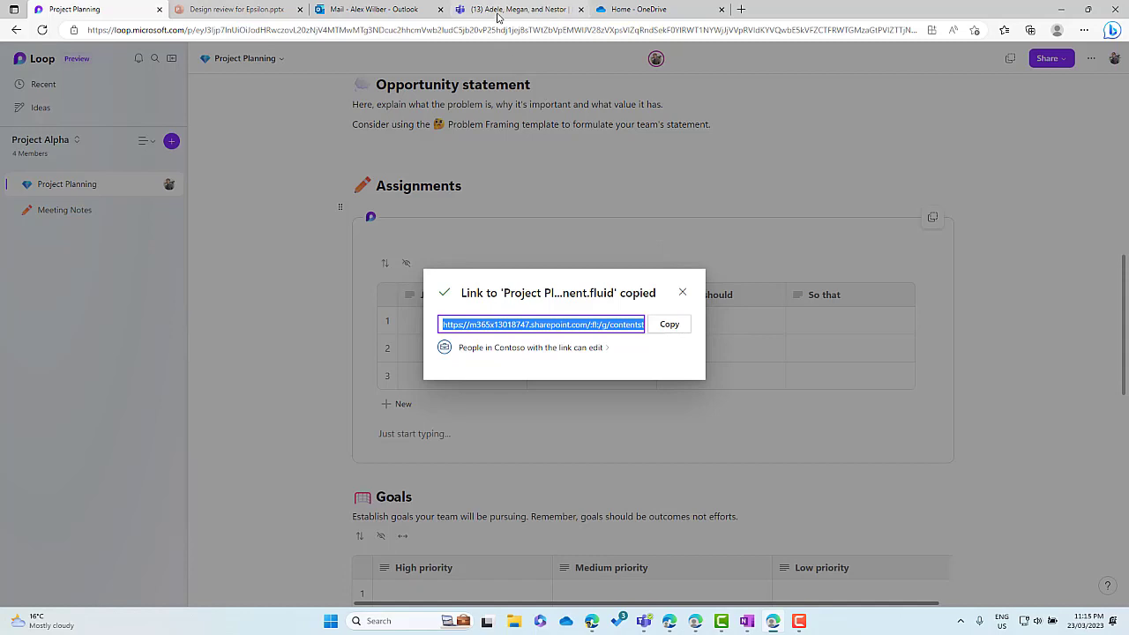
{"action": "left_click", "coordinate": [499, 11]}
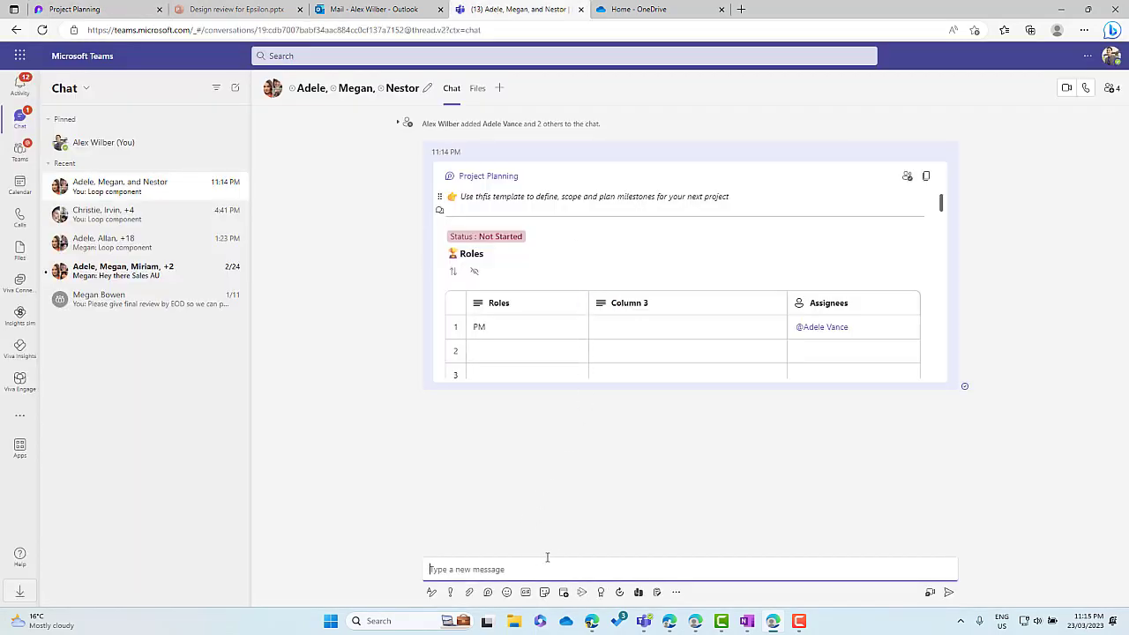
{"action": "key", "text": "ctrl+v"}
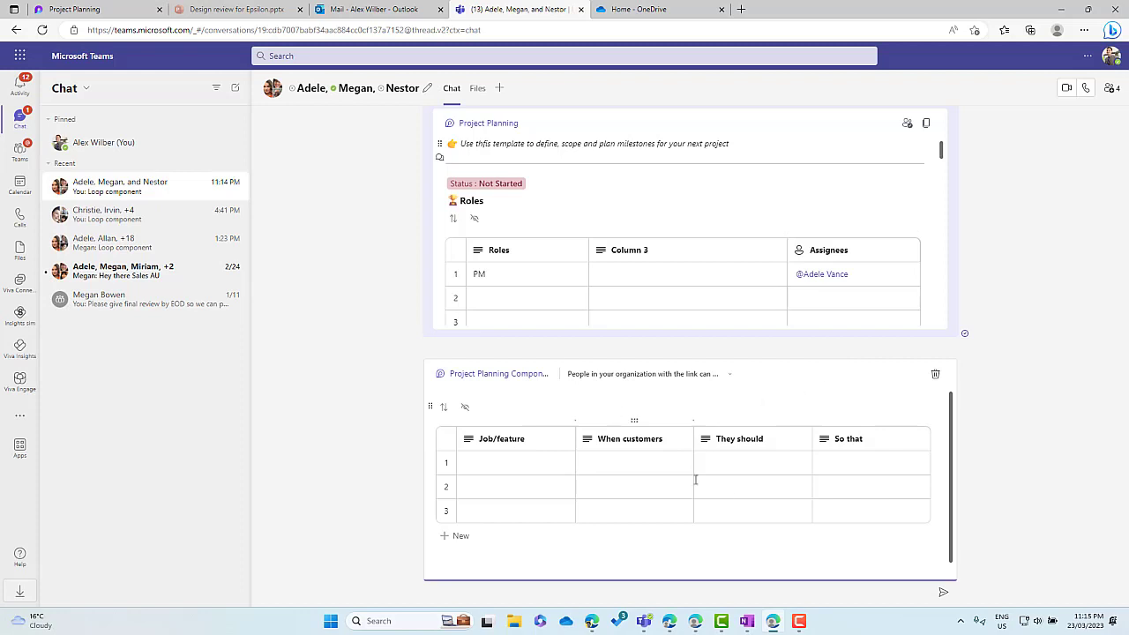
{"action": "left_click", "coordinate": [944, 595]}
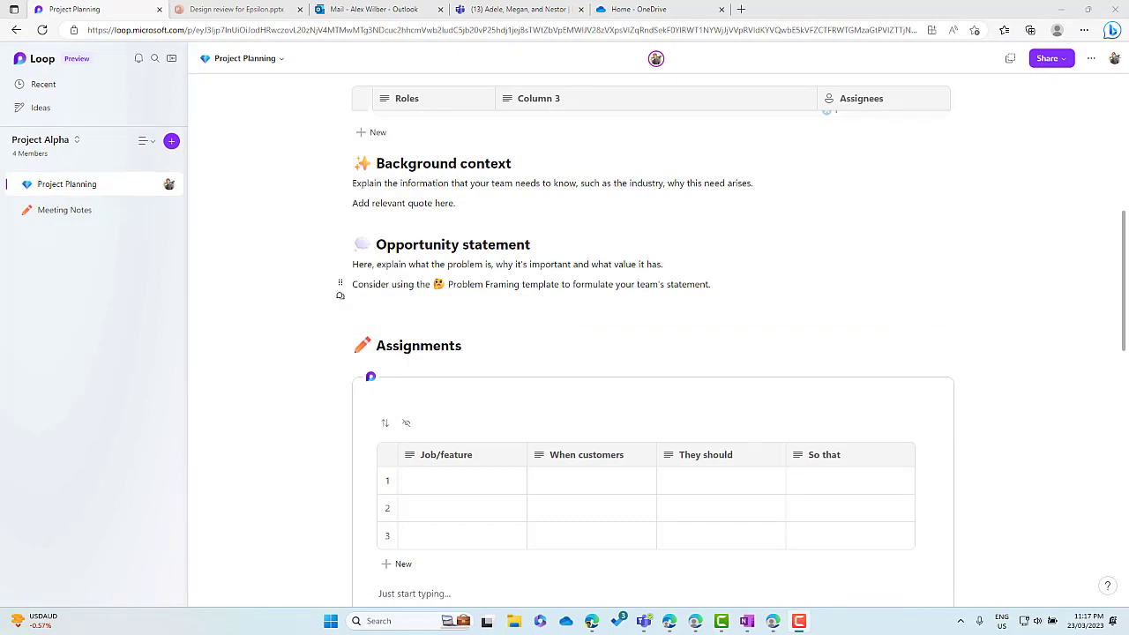
Add a heart reaction to the Problem Framing template line under Opportunity statement on the Loop page.
{"action": "left_click", "coordinate": [340, 301]}
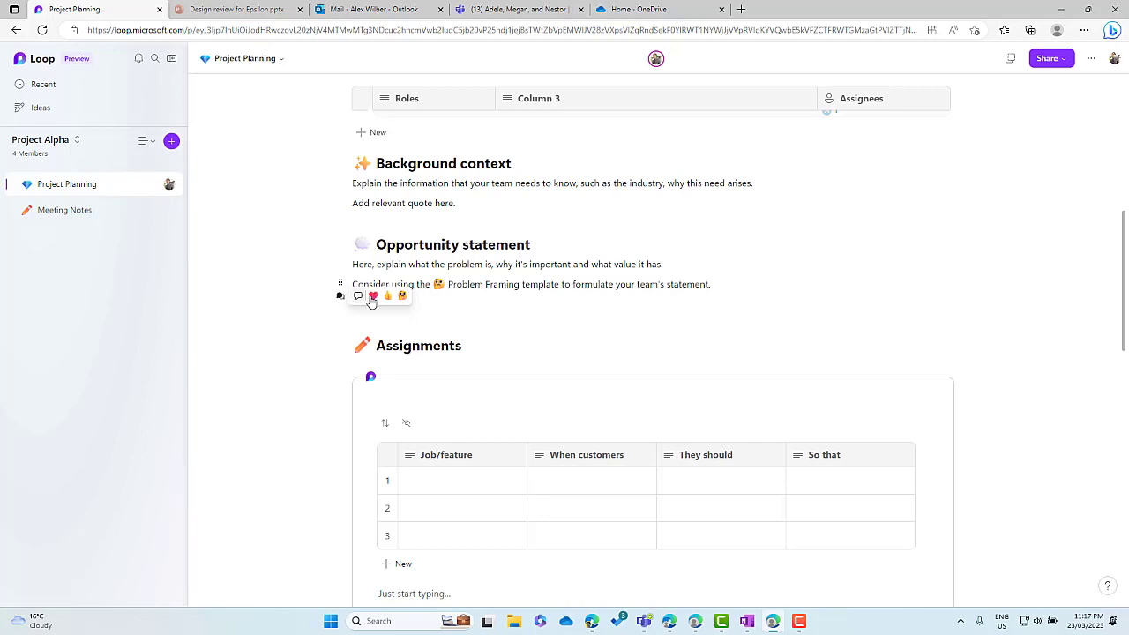
{"action": "left_click", "coordinate": [373, 295]}
{"action": "mouse_move", "coordinate": [380, 315]}
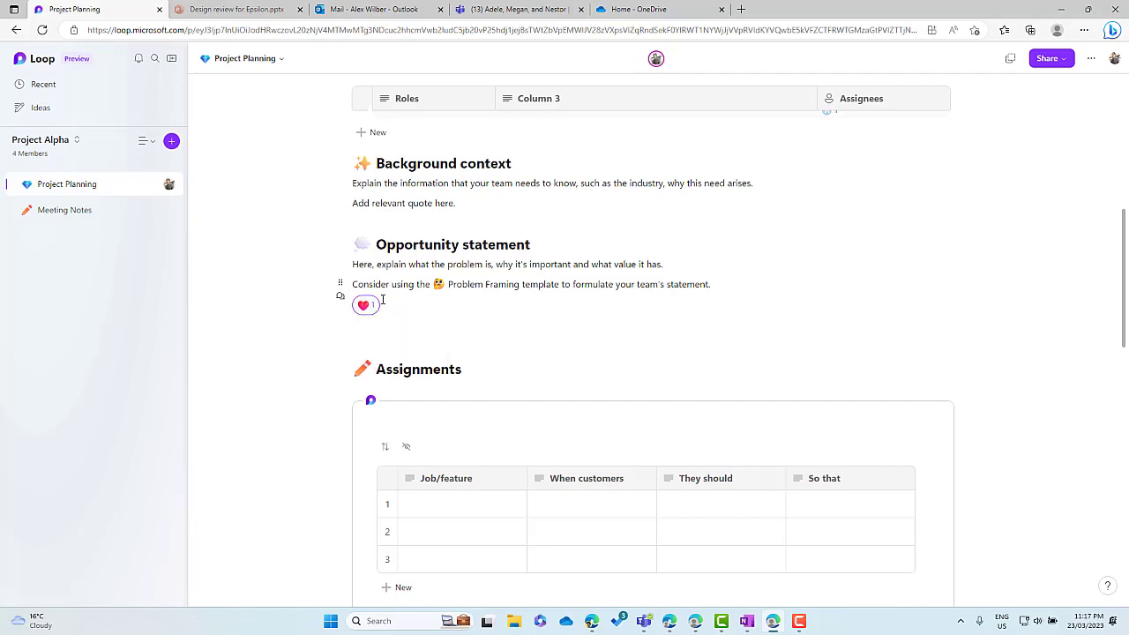
Add a thumbs-up reaction to the description line under the Team temp check heading.
{"action": "scroll", "coordinate": [466, 360], "scroll_direction": "down", "scroll_amount": 6}
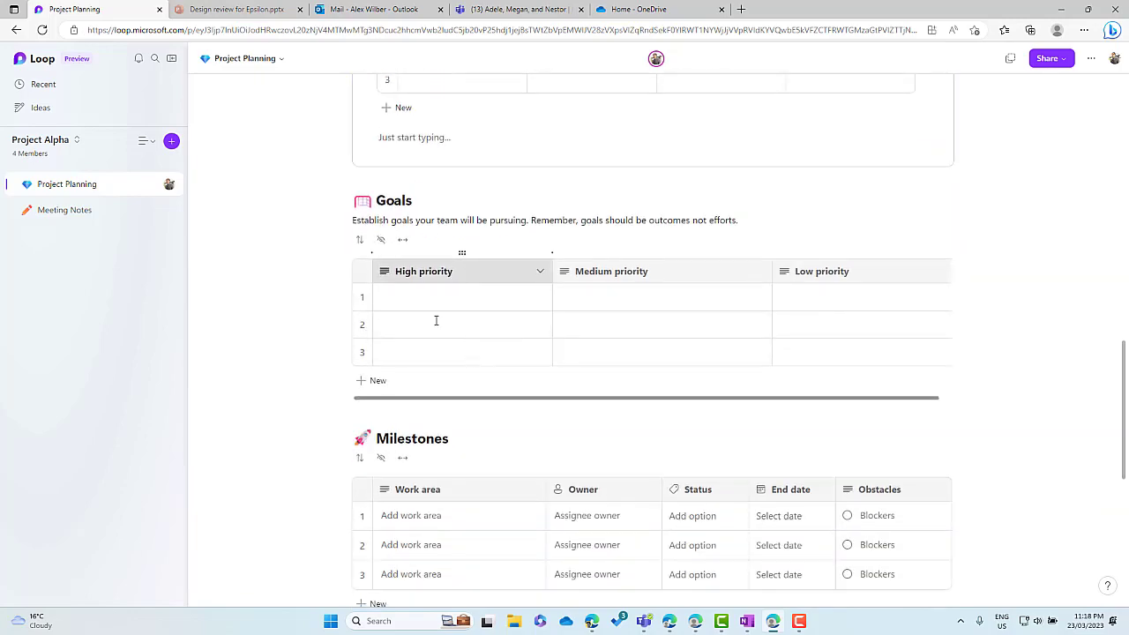
{"action": "scroll", "coordinate": [428, 424], "scroll_direction": "down", "scroll_amount": 5}
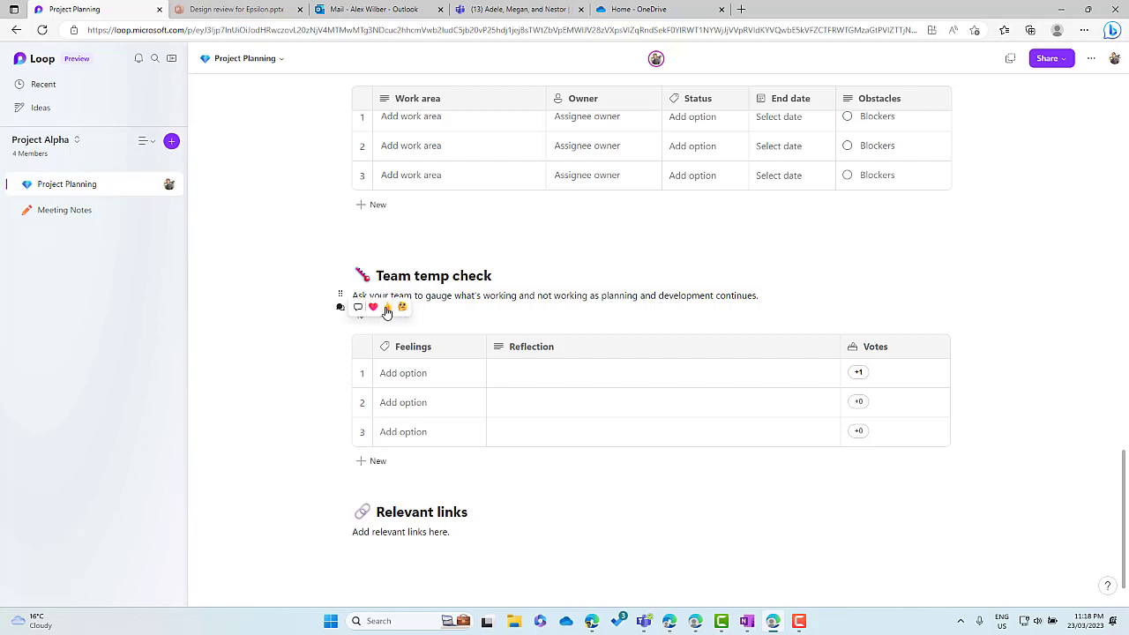
{"action": "left_click", "coordinate": [387, 308]}
Post a comment on the Team temp check description line that mentions a colleague and says "this look great let's go".
{"action": "mouse_move", "coordinate": [341, 312]}
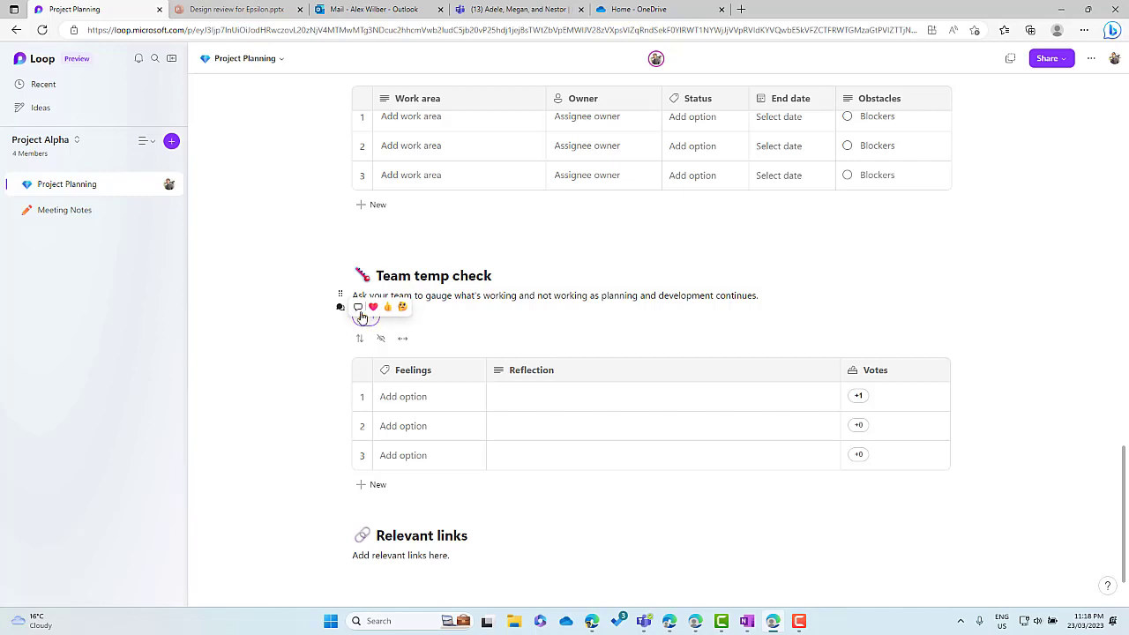
{"action": "left_click", "coordinate": [359, 314]}
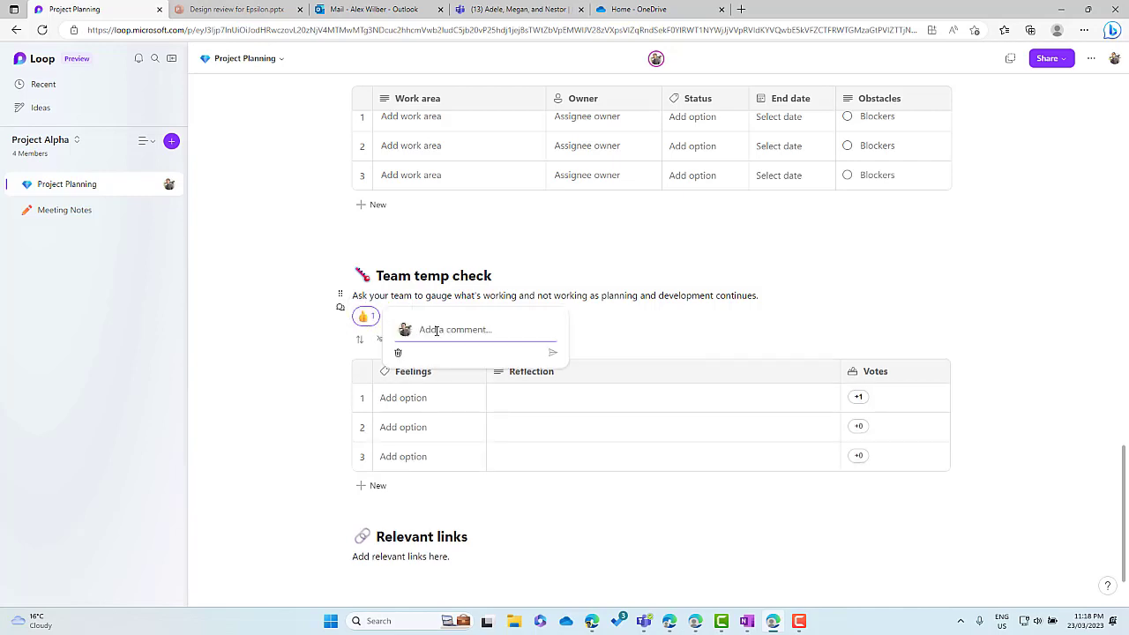
{"action": "type", "text": "@"}
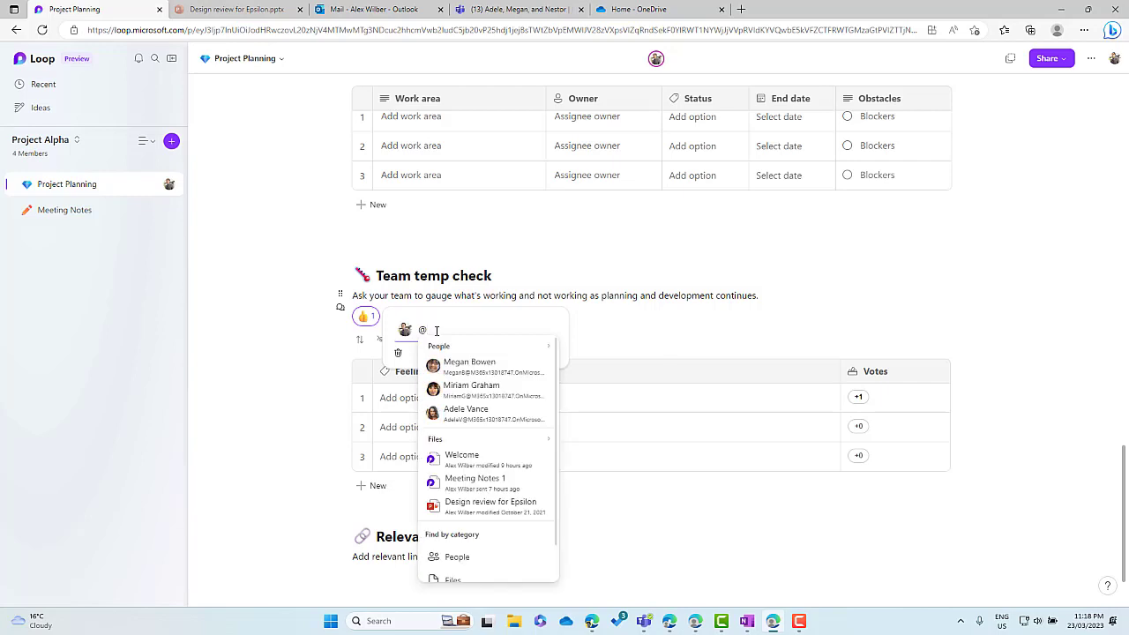
{"action": "type", "text": "me"}
{"action": "left_click", "coordinate": [484, 364]}
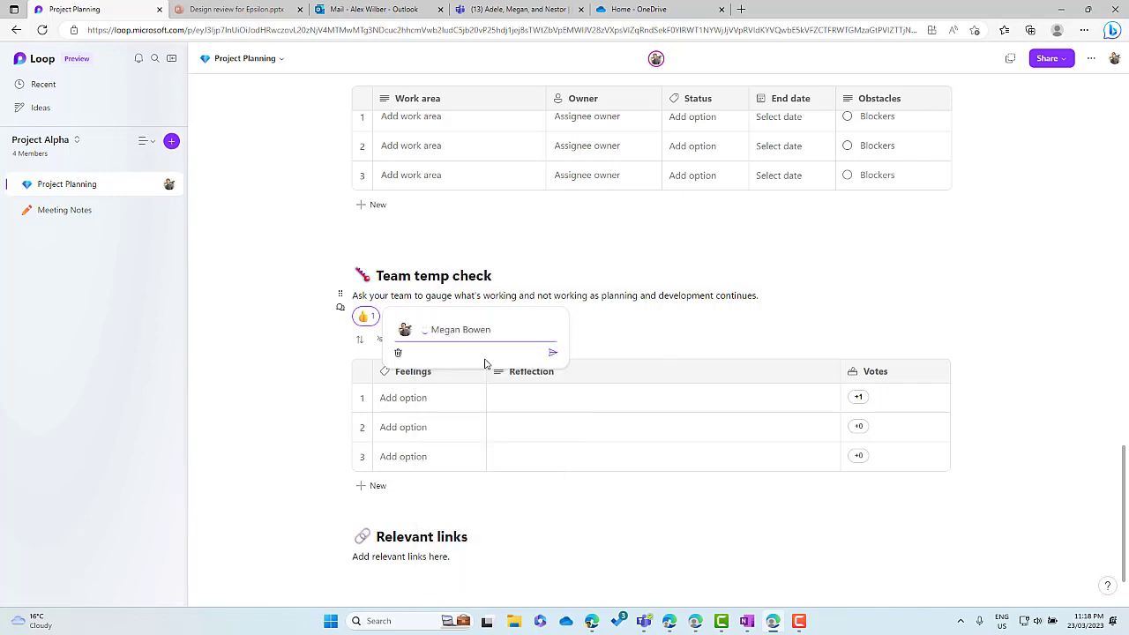
{"action": "type", "text": "this look "}
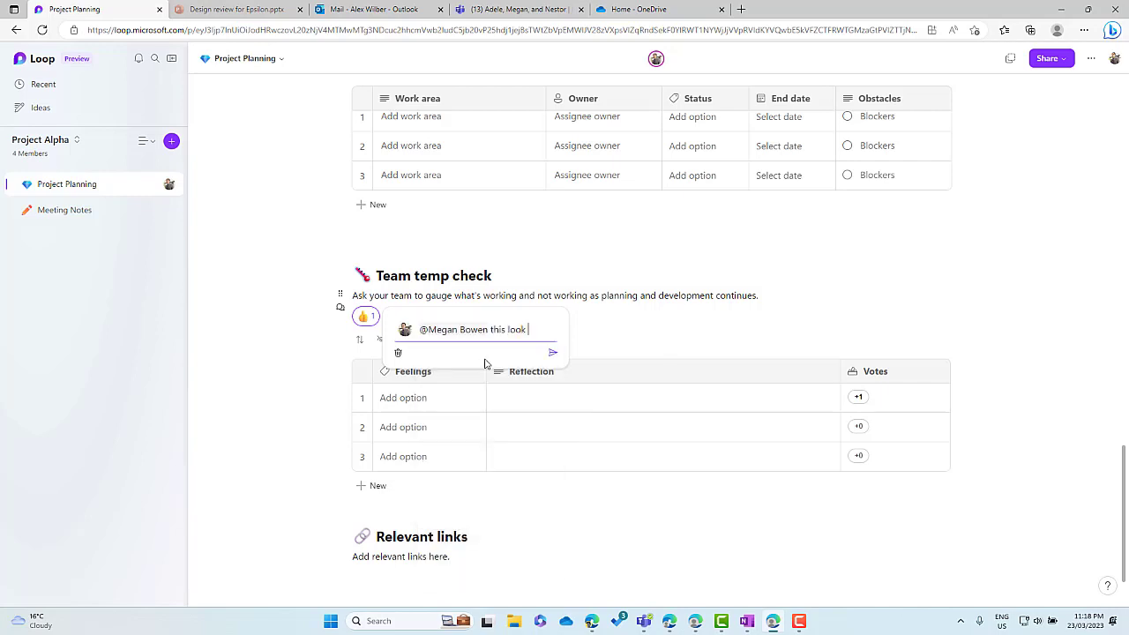
{"action": "type", "text": "great let"}
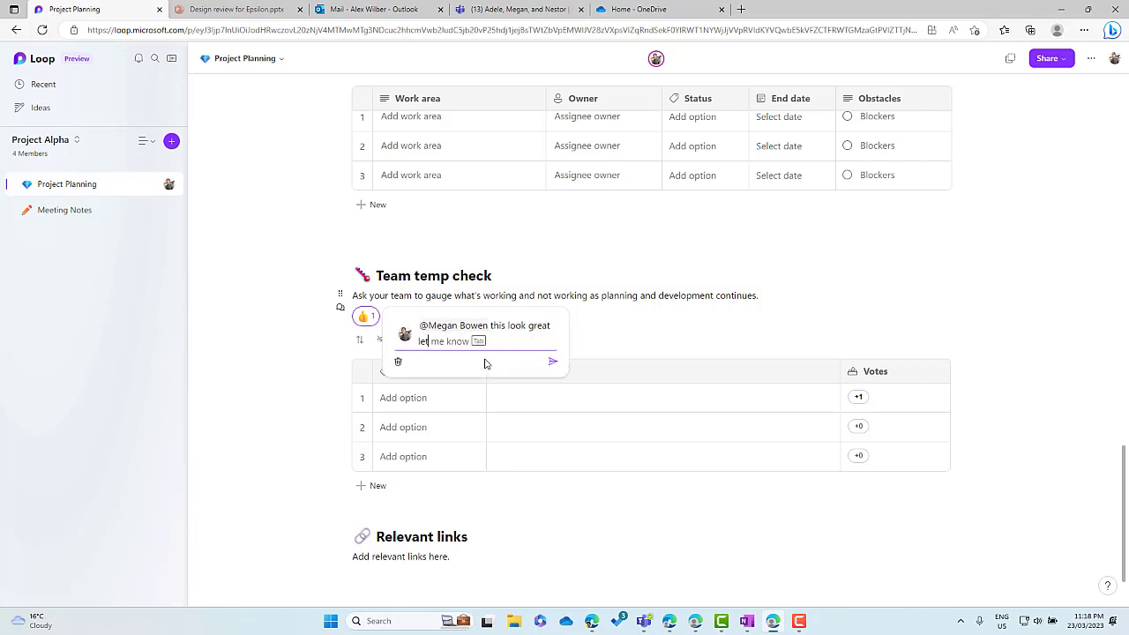
{"action": "type", "text": "'s fgo"}
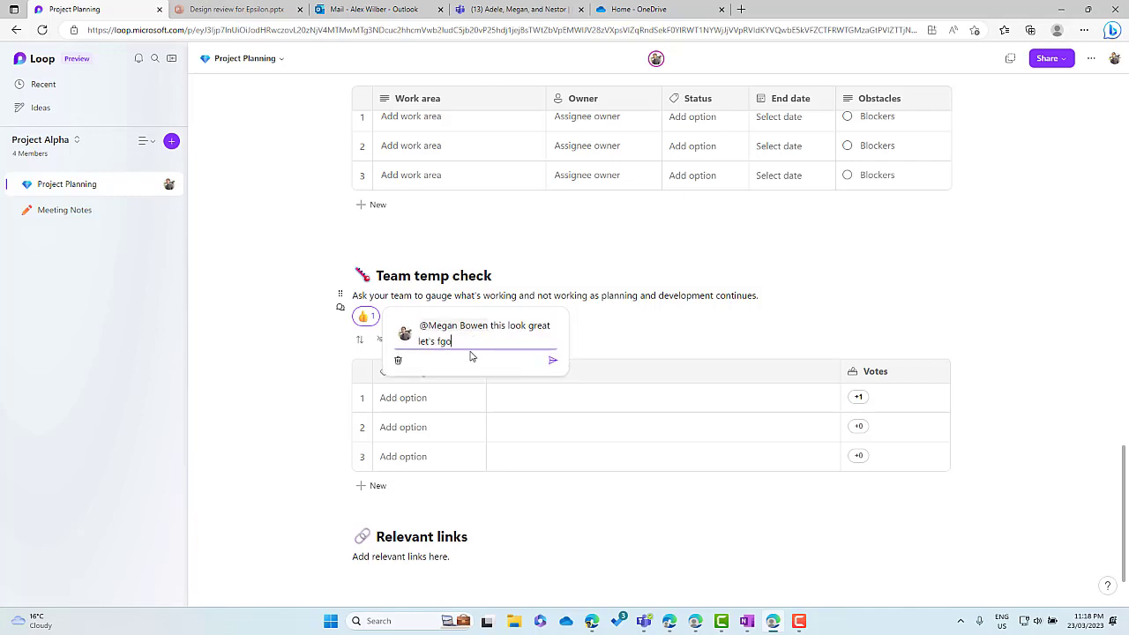
{"action": "key", "text": "BackSpace"}
{"action": "key", "text": "BackSpace"}
{"action": "key", "text": "BackSpace"}
{"action": "type", "text": "go"}
{"action": "left_click", "coordinate": [552, 361]}
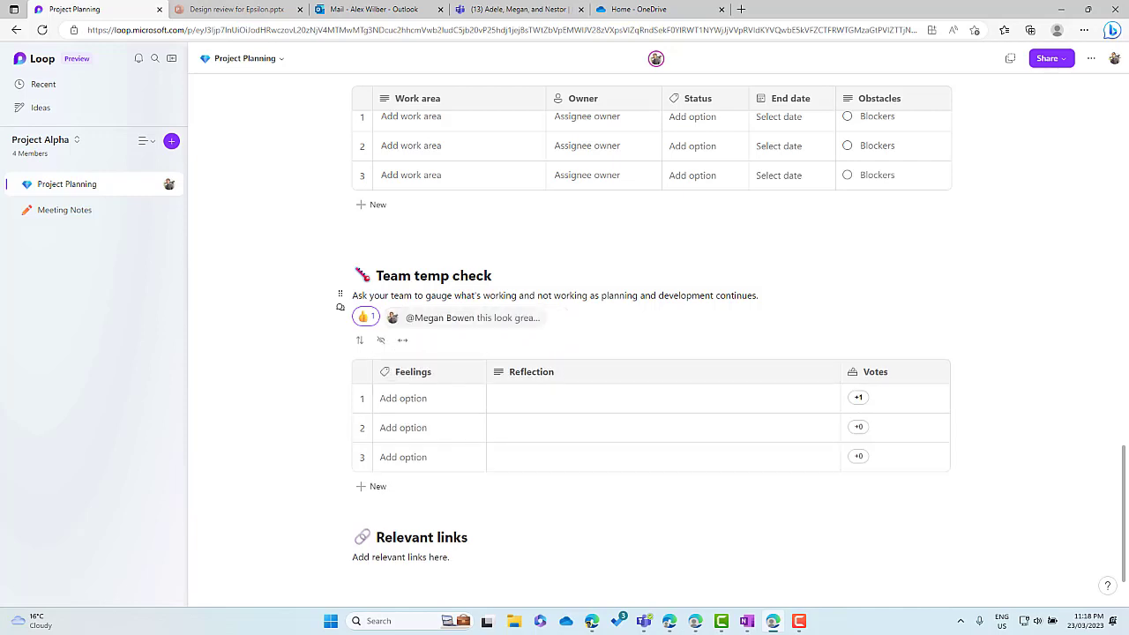
Switch to the mentioned colleague's browser window and open the Loop notifications.
{"action": "key", "text": "alt+Tab"}
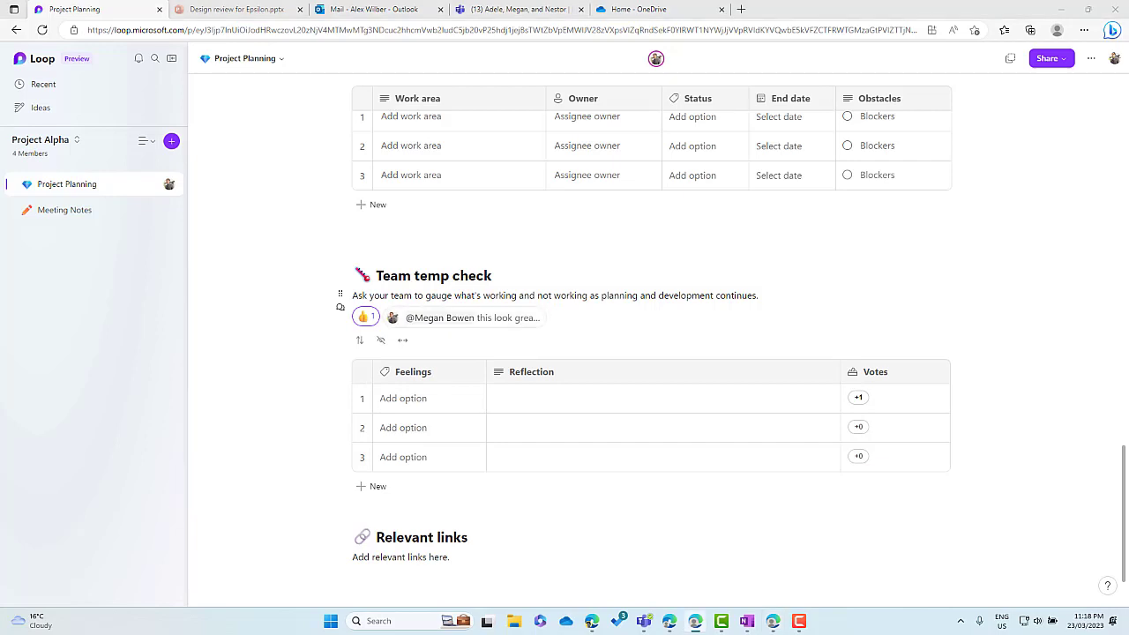
{"action": "left_click_drag", "start_coordinate": [0, 67], "coordinate": [854, 76]}
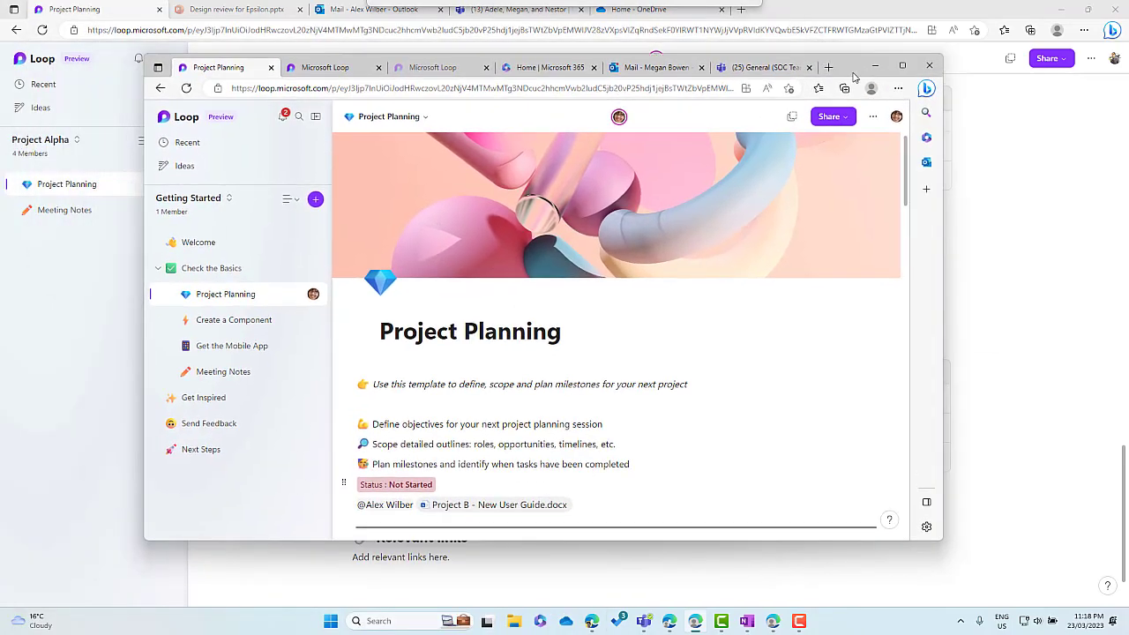
{"action": "left_click", "coordinate": [282, 115]}
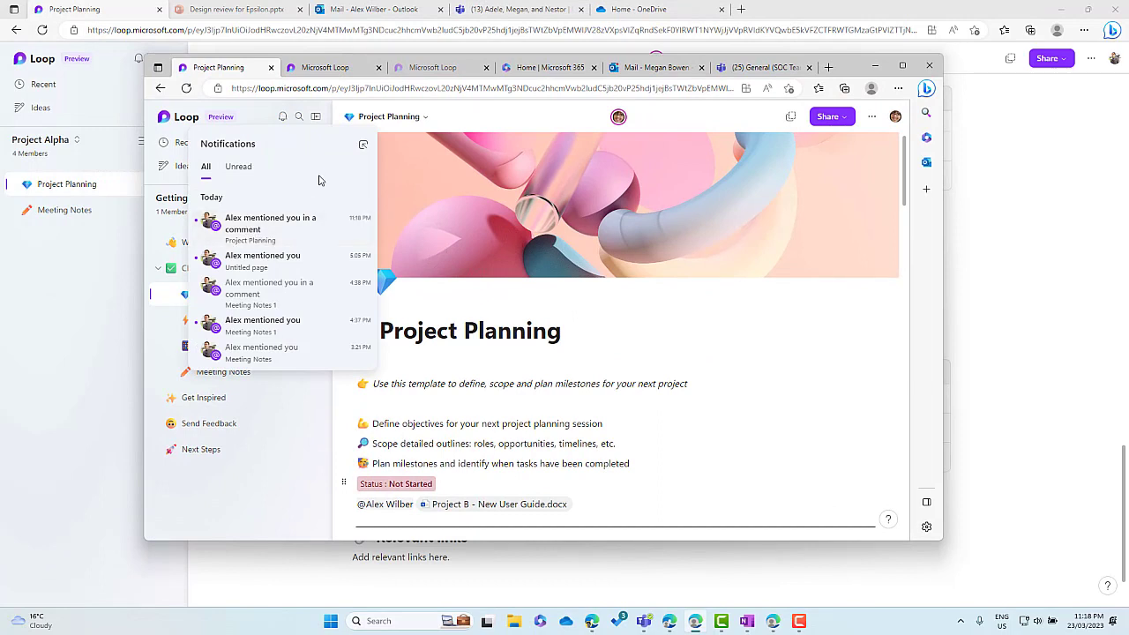
Open the Project Planning.fluid mention email in the colleague's Outlook inbox and find the comment under Team temp check.
{"action": "left_click", "coordinate": [644, 68]}
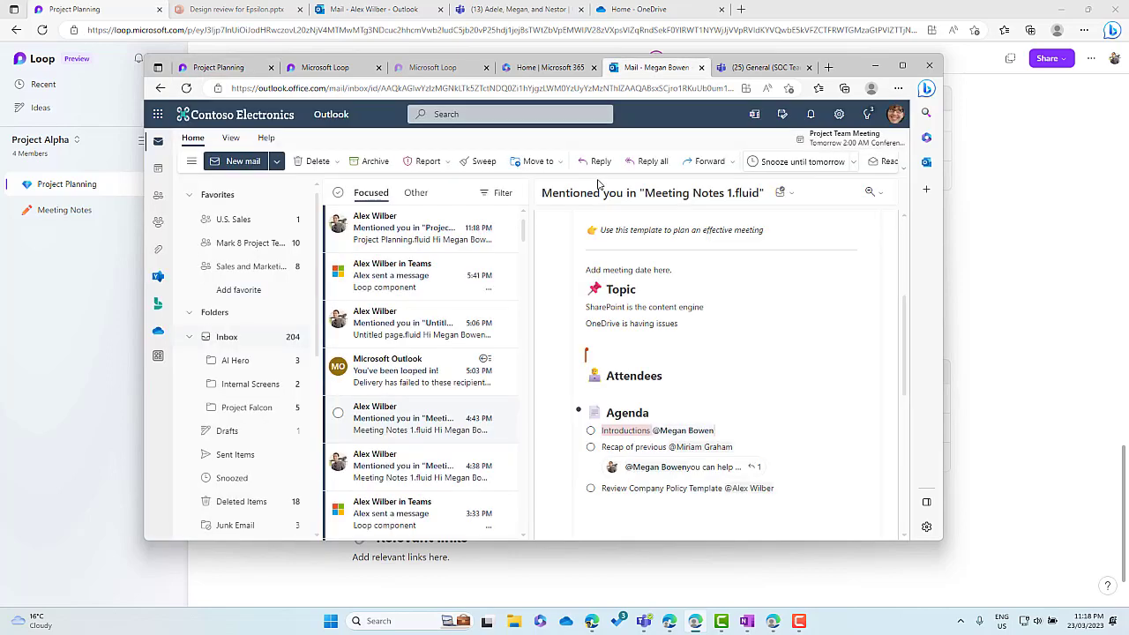
{"action": "left_click", "coordinate": [372, 231]}
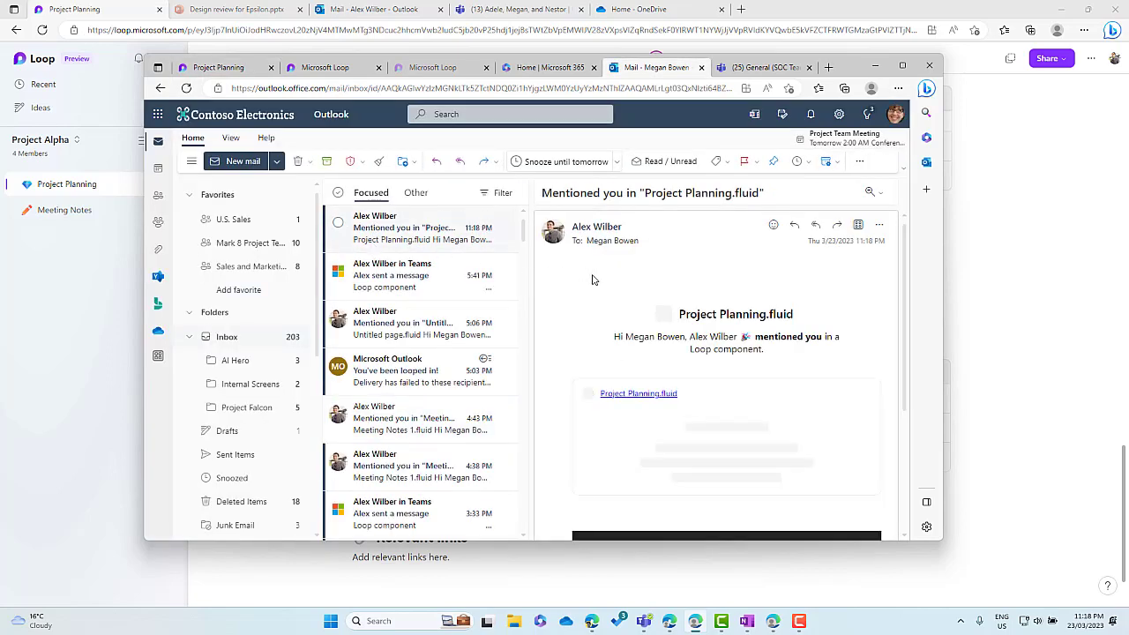
{"action": "left_click", "coordinate": [901, 65]}
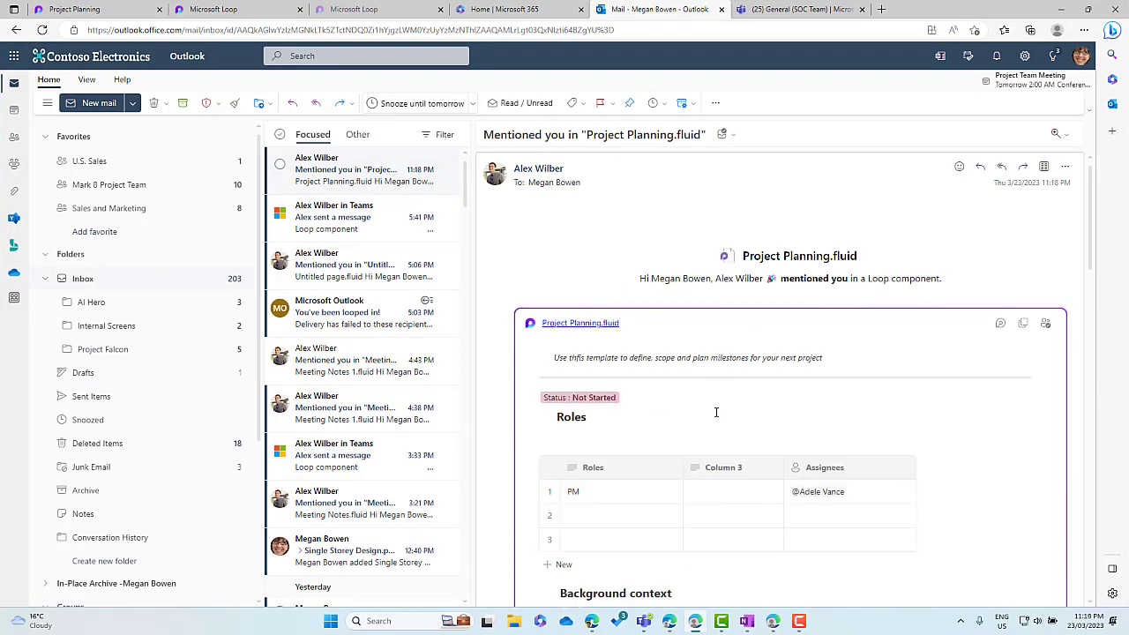
{"action": "scroll", "coordinate": [716, 412], "scroll_direction": "down", "scroll_amount": 5}
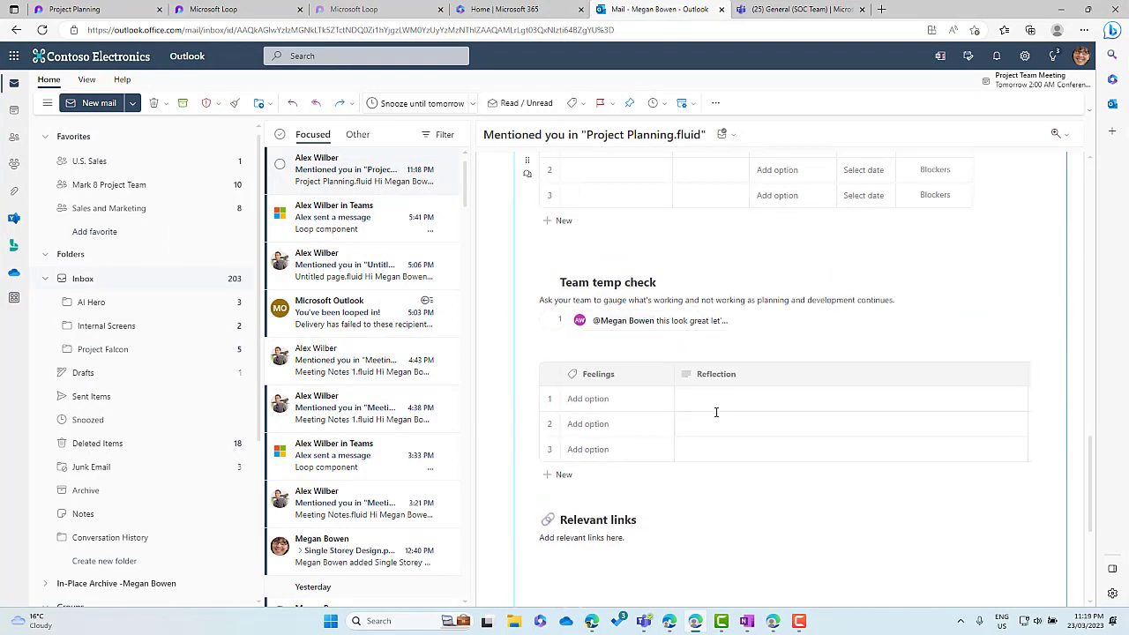
{"action": "scroll", "coordinate": [716, 412], "scroll_direction": "down", "scroll_amount": 5}
{"action": "scroll", "coordinate": [716, 416], "scroll_direction": "up", "scroll_amount": 2}
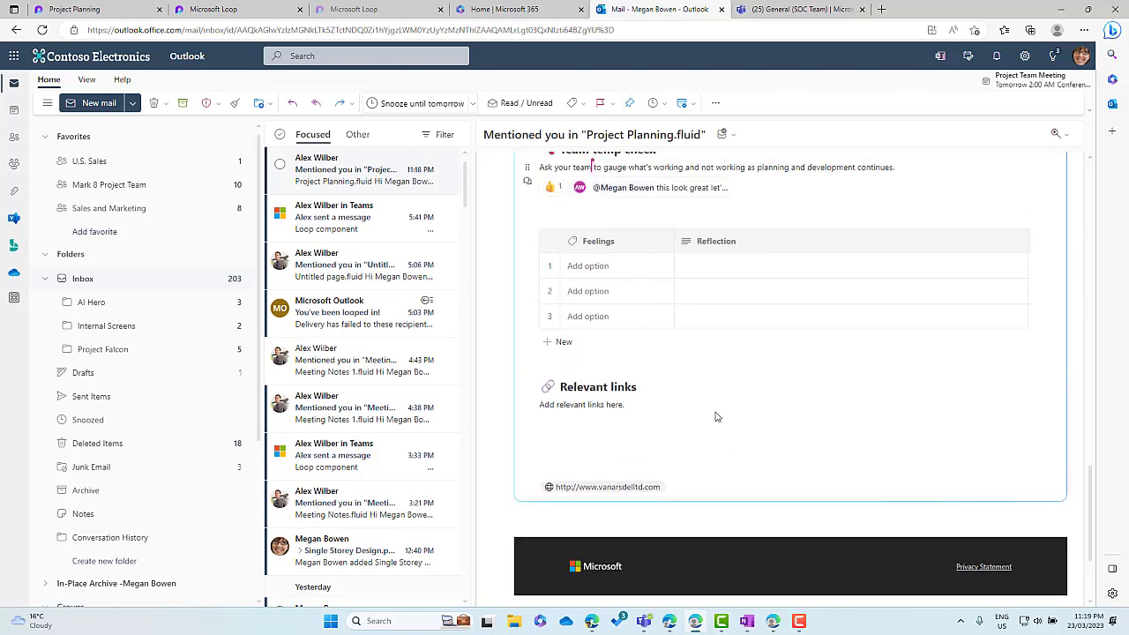
{"action": "scroll", "coordinate": [716, 414], "scroll_direction": "up", "scroll_amount": 2}
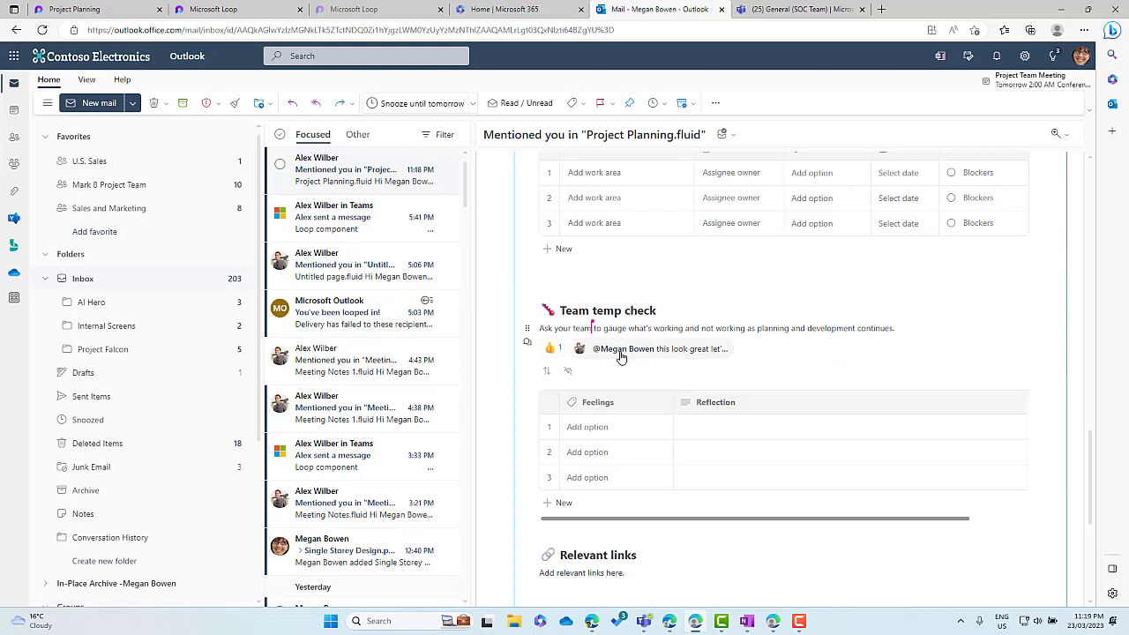
Reply "Great" to the Team temp check comment from within the email.
{"action": "left_click", "coordinate": [695, 353]}
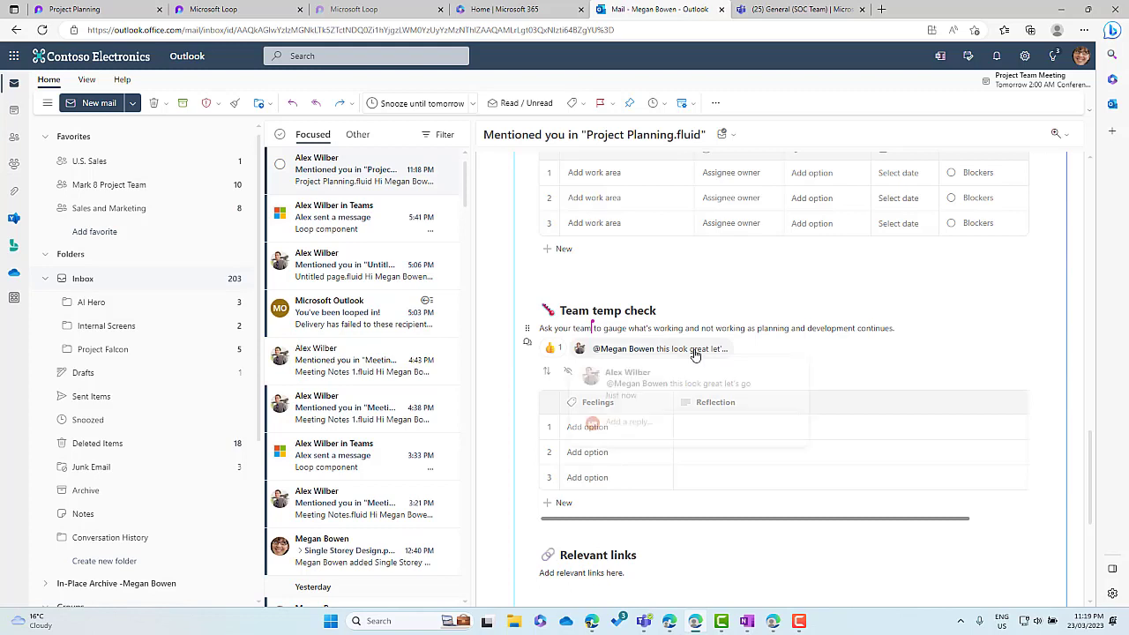
{"action": "left_click", "coordinate": [636, 427]}
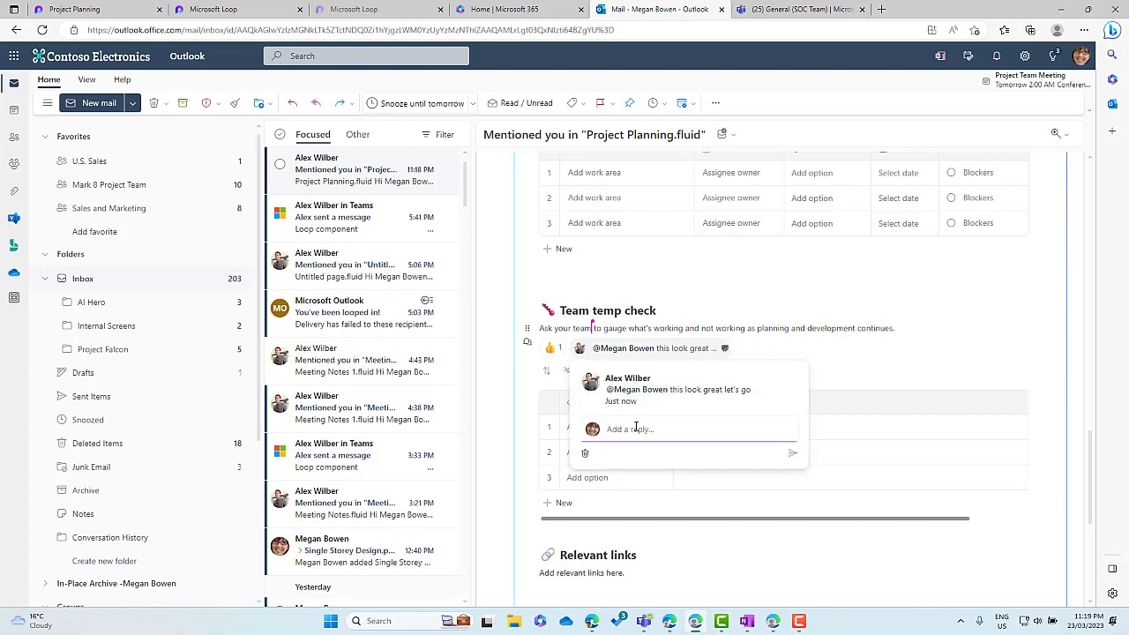
{"action": "type", "text": "Great"}
{"action": "left_click", "coordinate": [792, 452]}
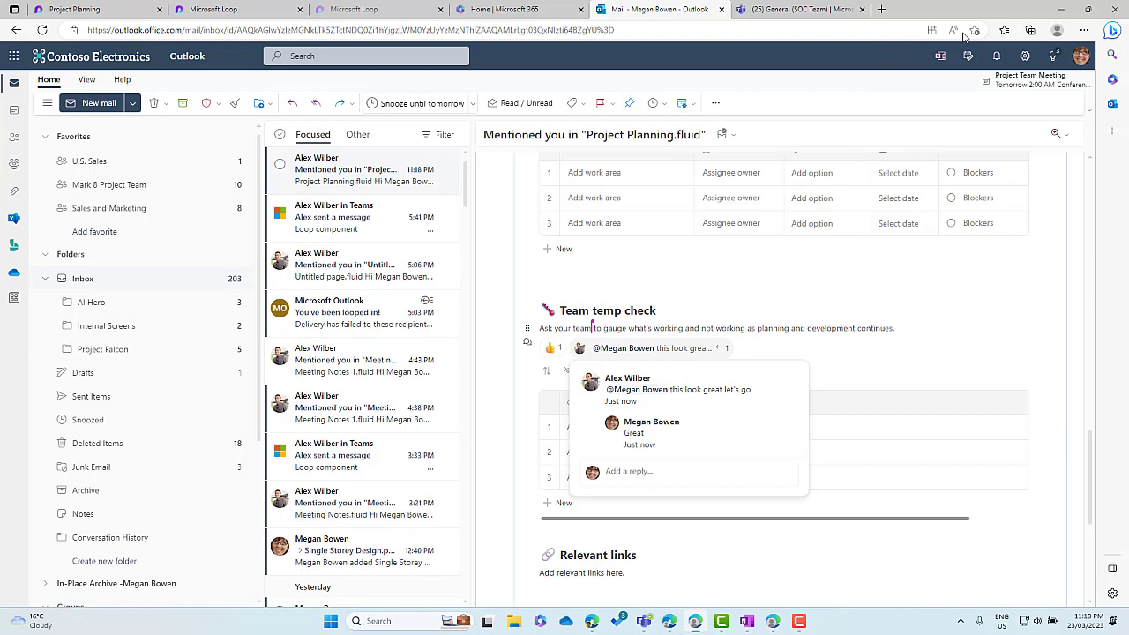
Return to the original Project Planning page in Loop and view the reply in the Team temp check comment thread.
{"action": "left_click_drag", "start_coordinate": [968, 7], "coordinate": [0, 120]}
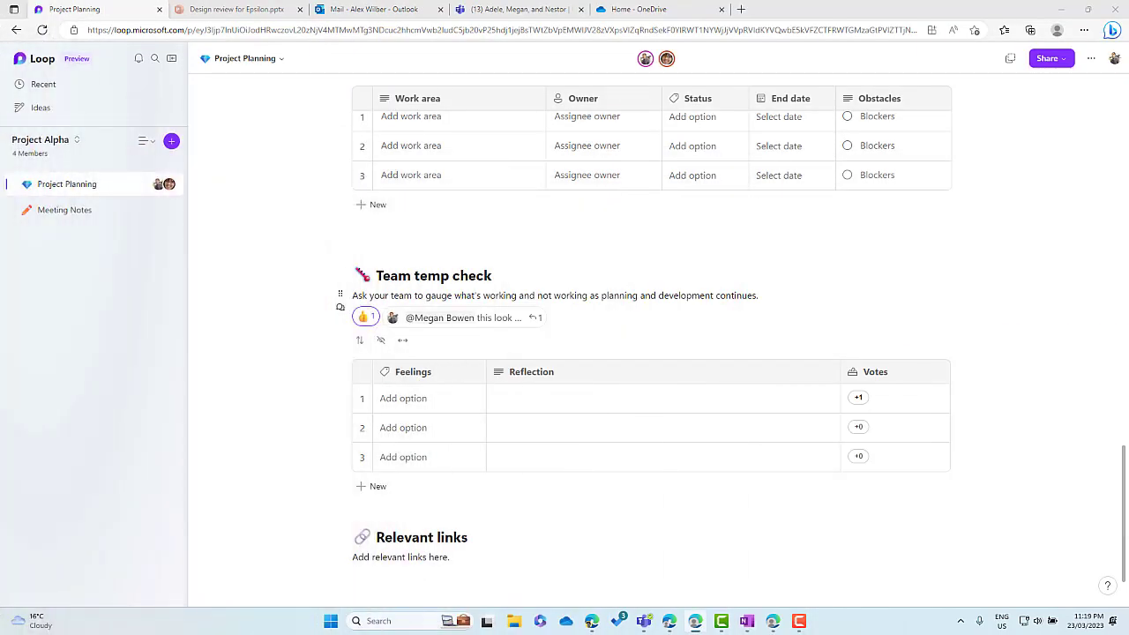
{"action": "left_click", "coordinate": [504, 322]}
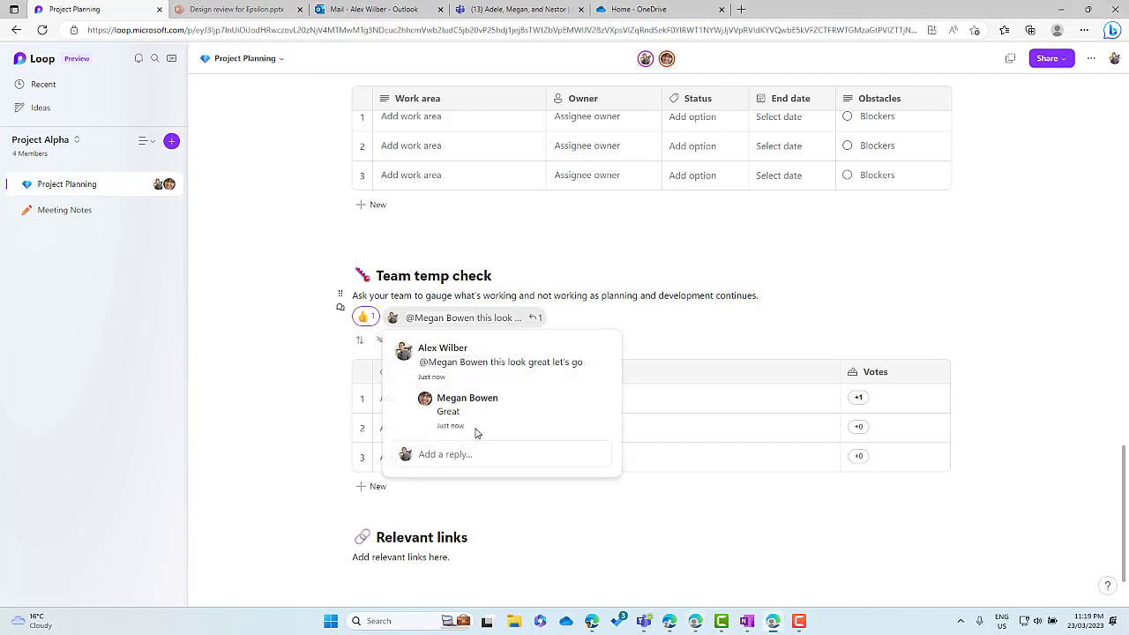
{"action": "left_click", "coordinate": [657, 316]}
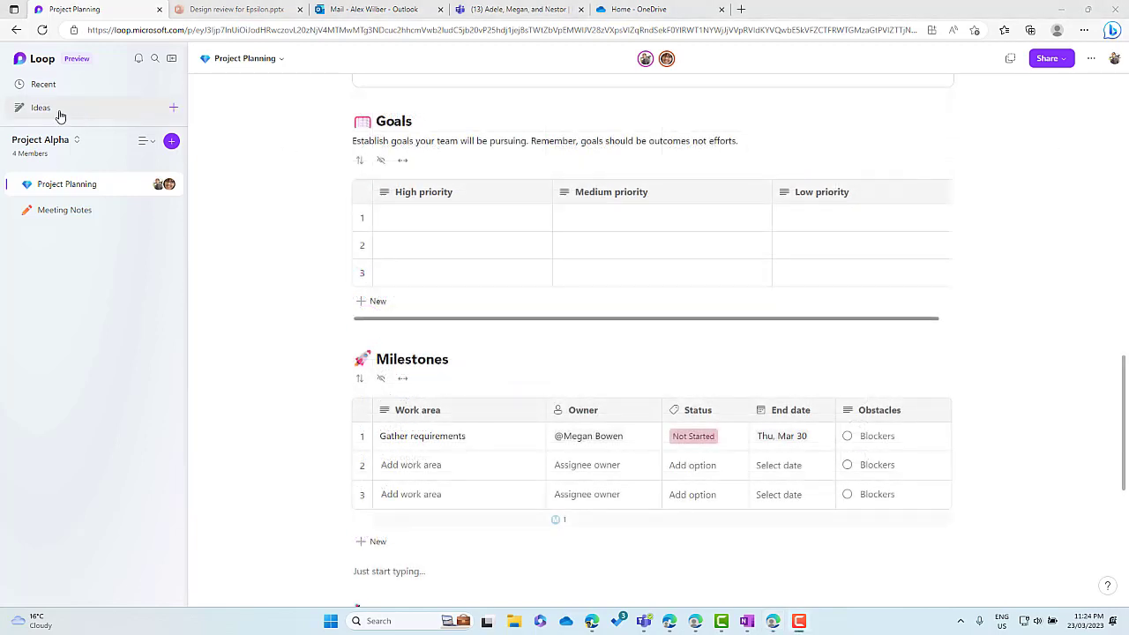
Create a new page in Ideas and title it Brainstorming.
{"action": "left_click", "coordinate": [39, 108]}
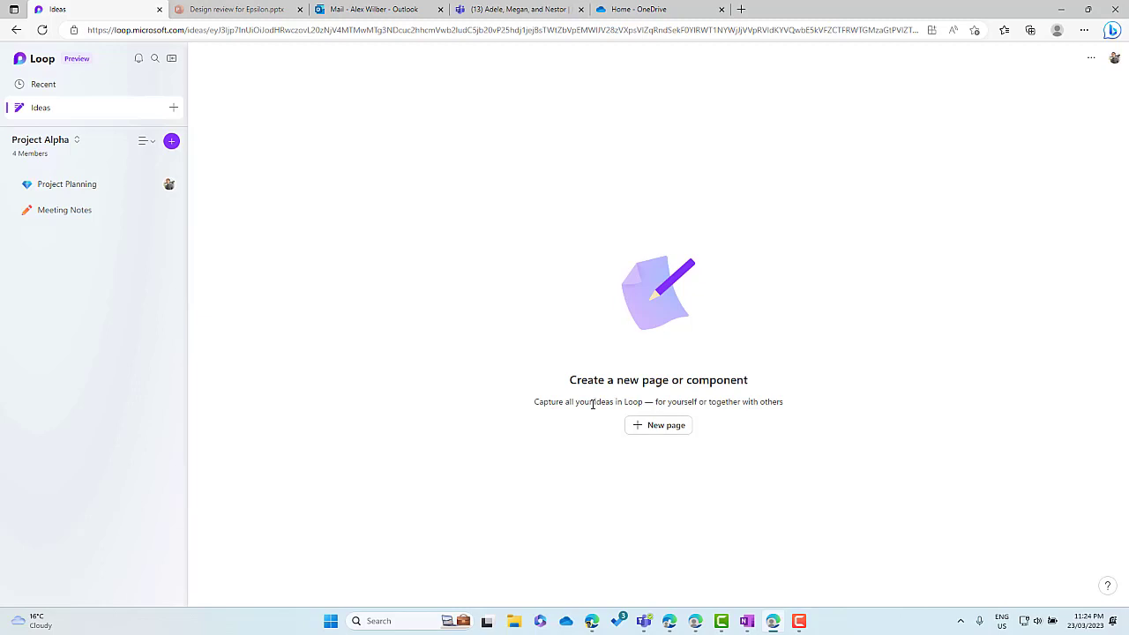
{"action": "left_click", "coordinate": [663, 426]}
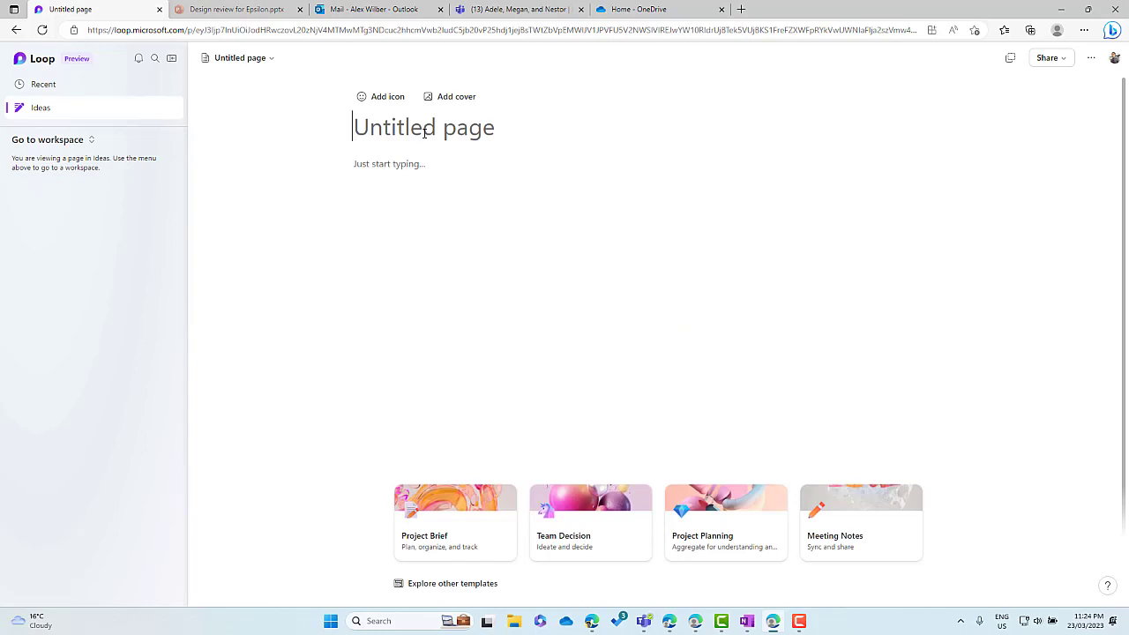
{"action": "type", "text": "Brainstor"}
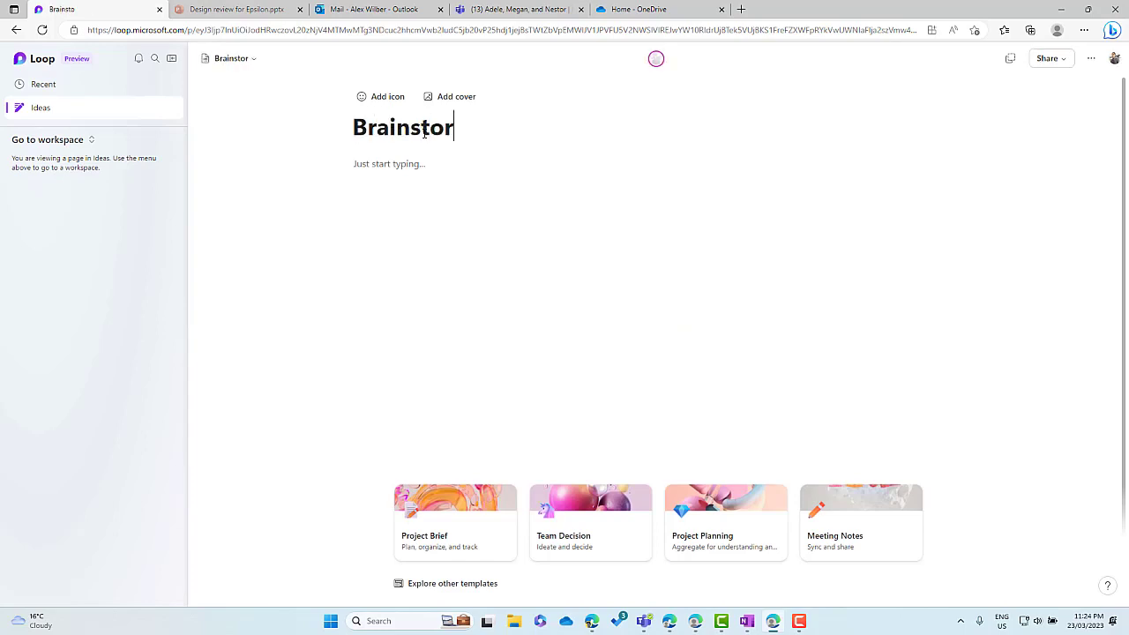
{"action": "type", "text": "ming"}
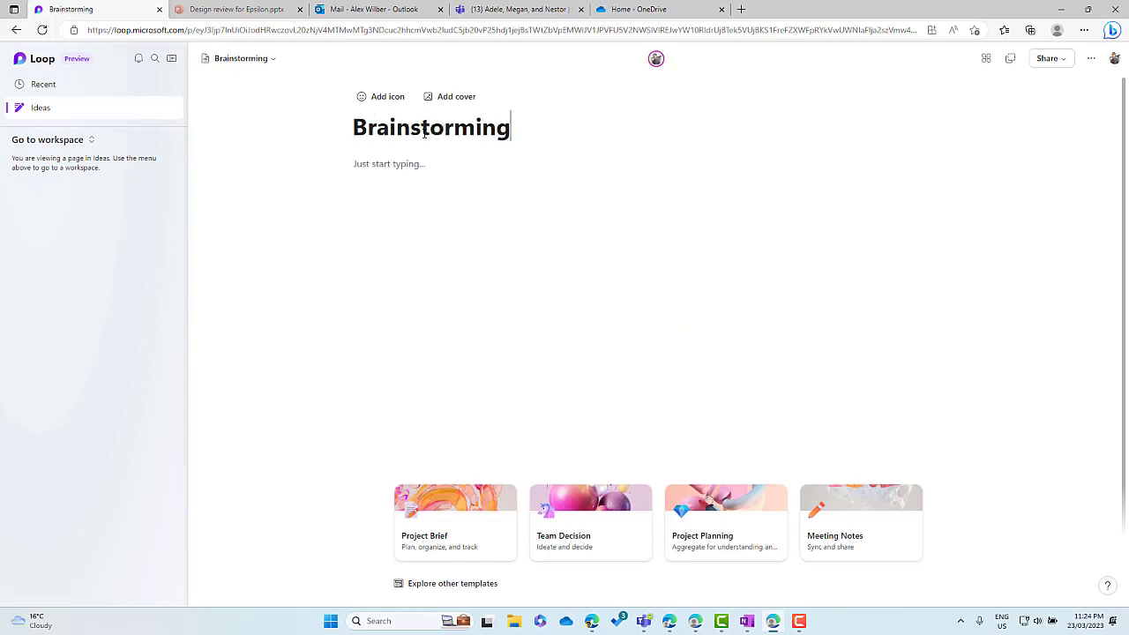
{"action": "left_click", "coordinate": [385, 163]}
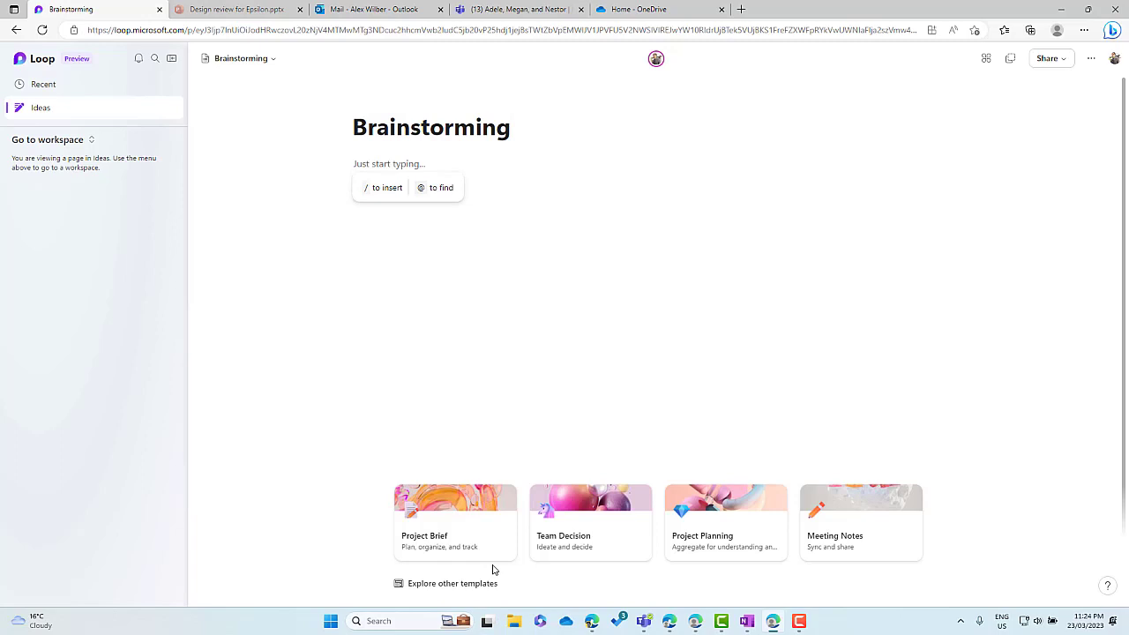
Apply the Bad Idea Brainstorm template from the Template Gallery to the Brainstorming page and look over its sections.
{"action": "left_click", "coordinate": [445, 586]}
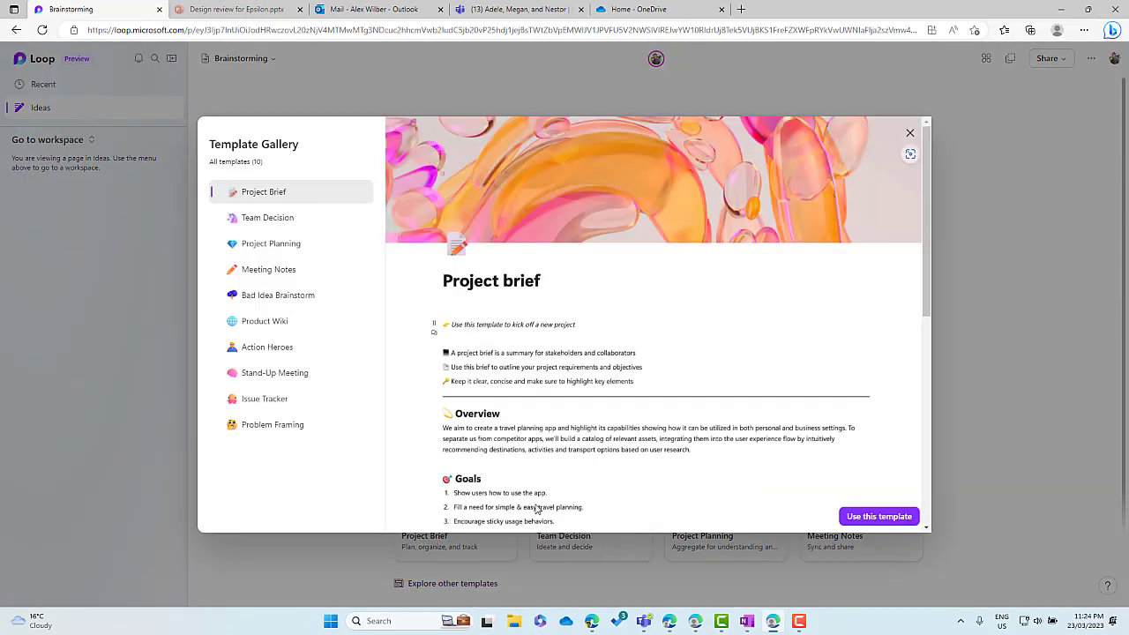
{"action": "left_click", "coordinate": [273, 297]}
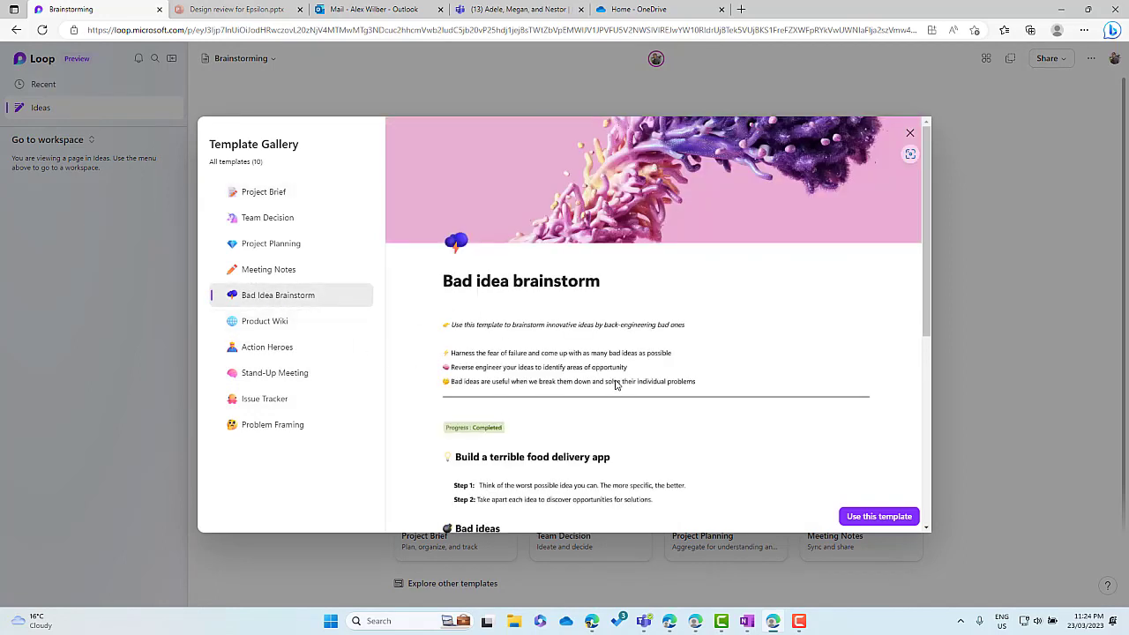
{"action": "scroll", "coordinate": [622, 387], "scroll_direction": "down", "scroll_amount": 5}
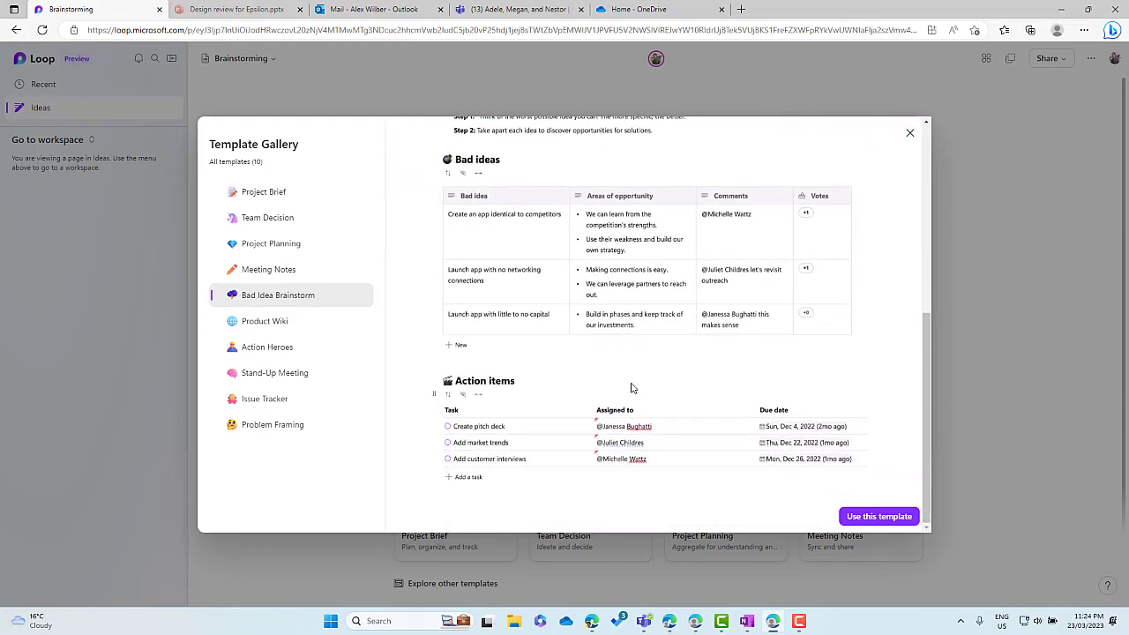
{"action": "left_click", "coordinate": [867, 517]}
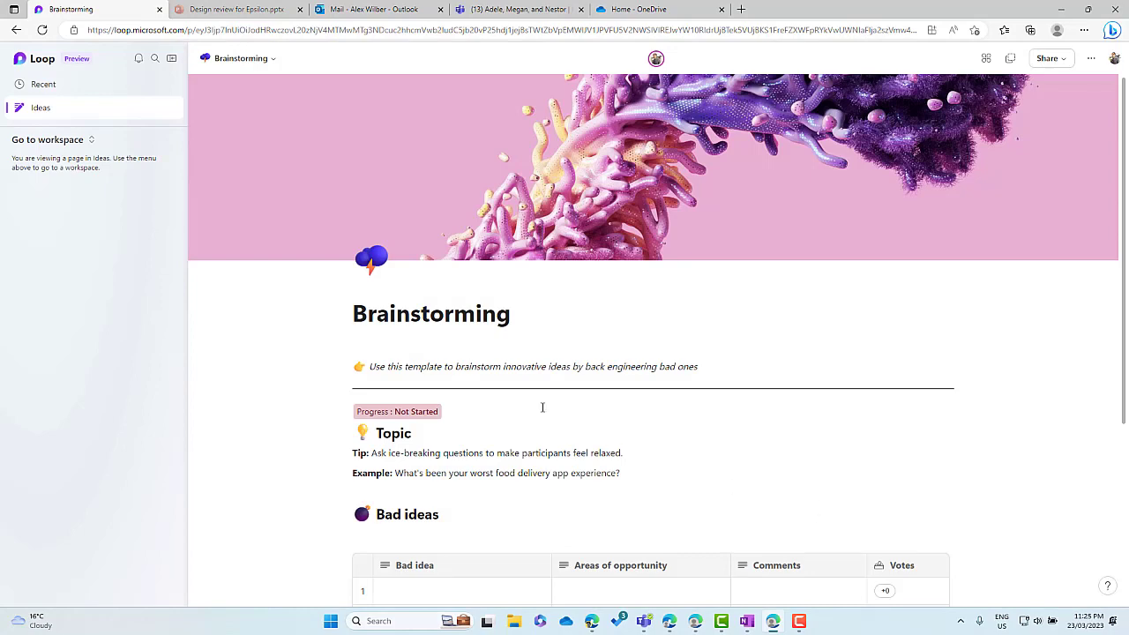
{"action": "scroll", "coordinate": [547, 405], "scroll_direction": "down", "scroll_amount": 5}
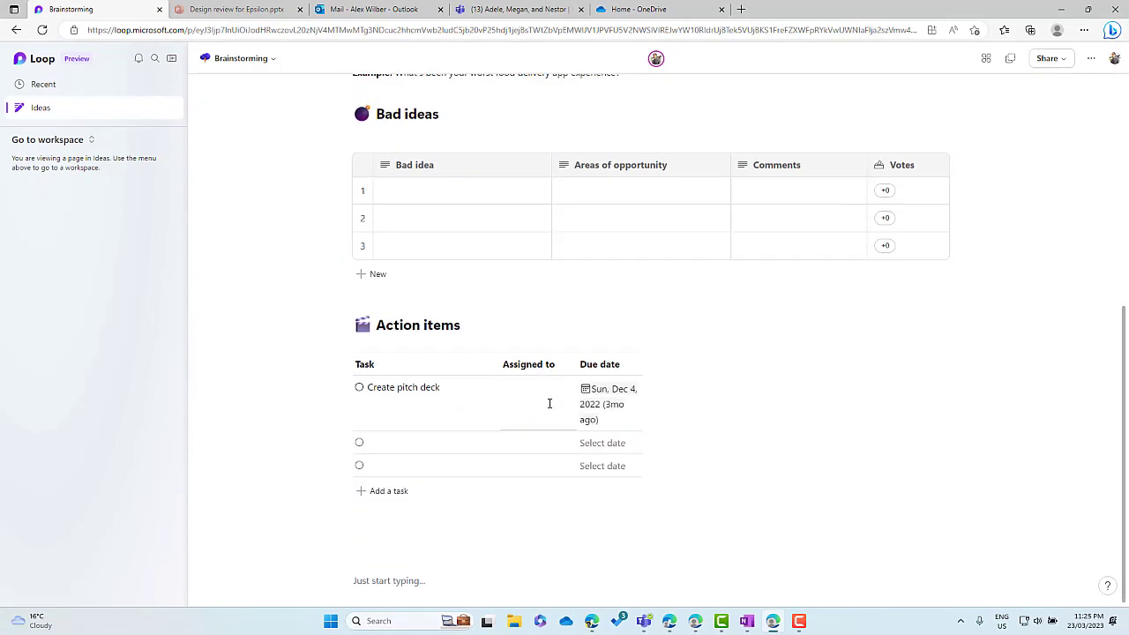
{"action": "scroll", "coordinate": [549, 405], "scroll_direction": "up", "scroll_amount": 4}
{"action": "scroll", "coordinate": [548, 405], "scroll_direction": "up", "scroll_amount": 1}
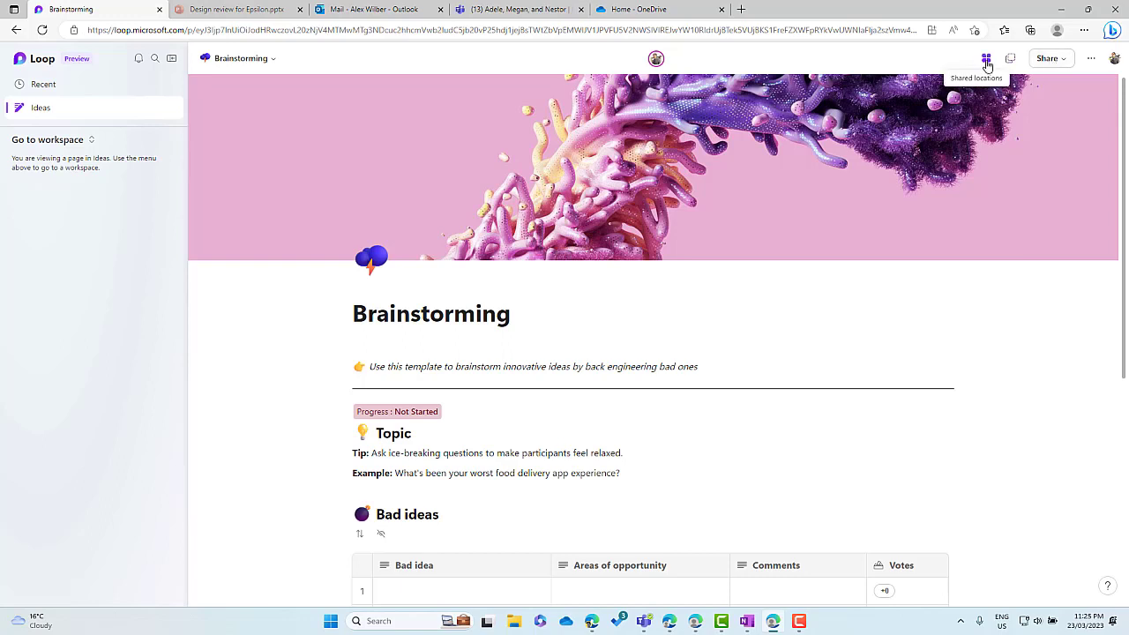
Add the Brainstorming page to the Project Alpha workspace through its shared locations.
{"action": "left_click", "coordinate": [1050, 61]}
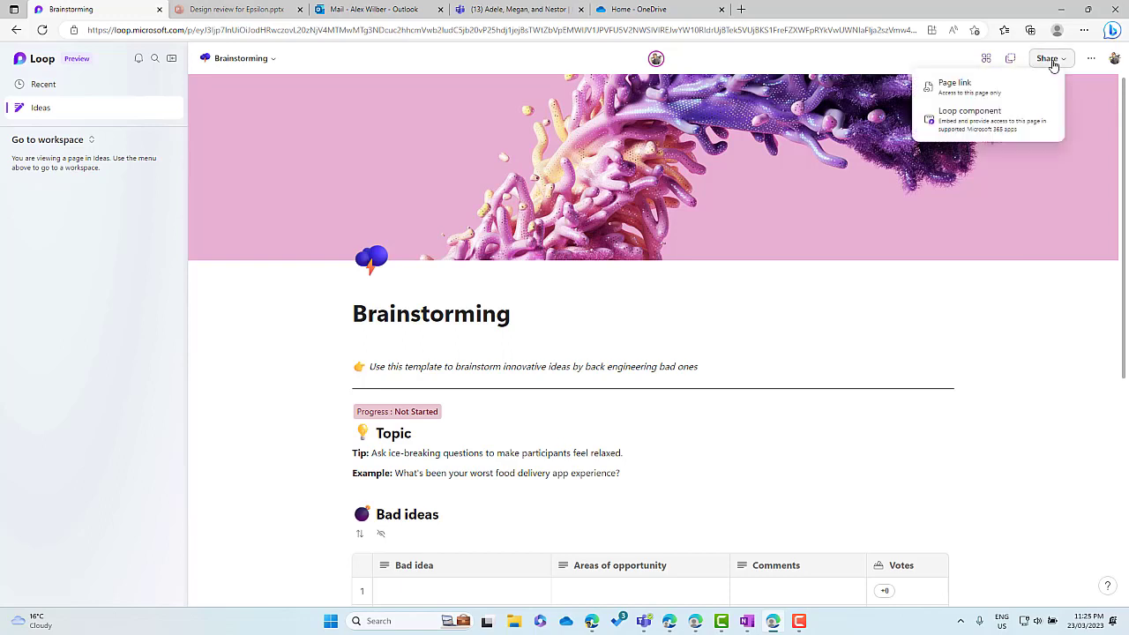
{"action": "left_click", "coordinate": [986, 60]}
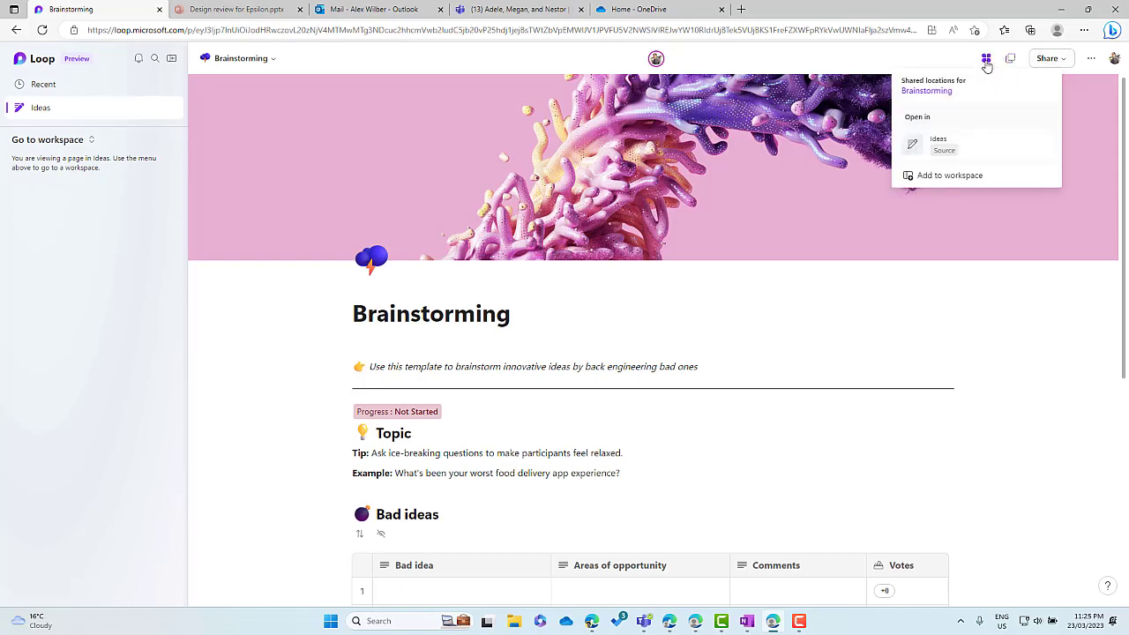
{"action": "left_click", "coordinate": [935, 176]}
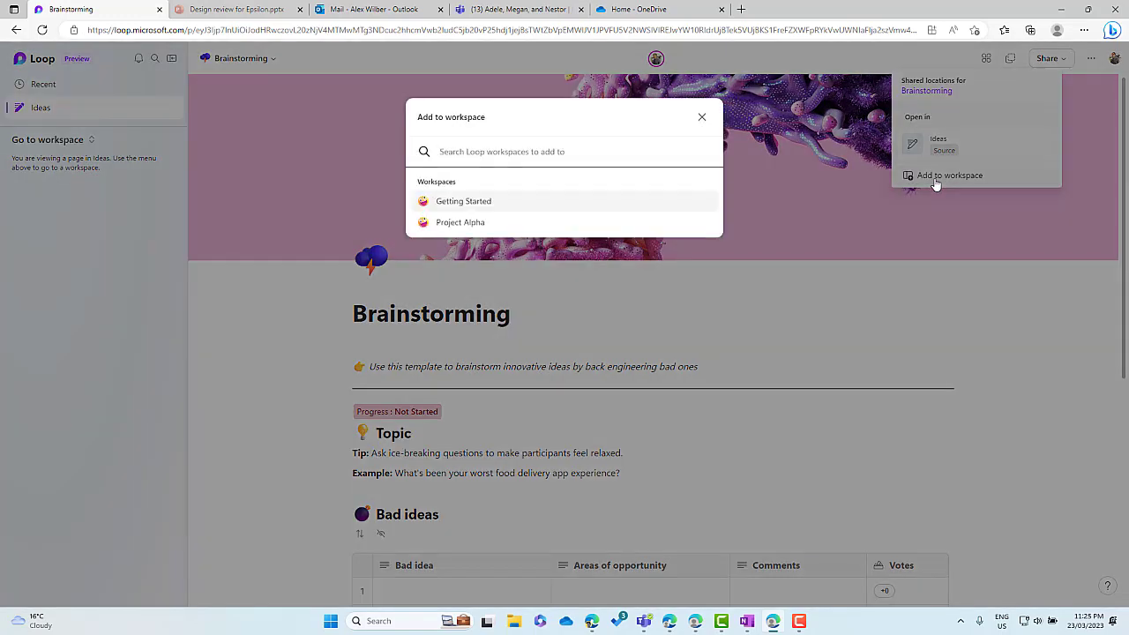
{"action": "left_click", "coordinate": [463, 224]}
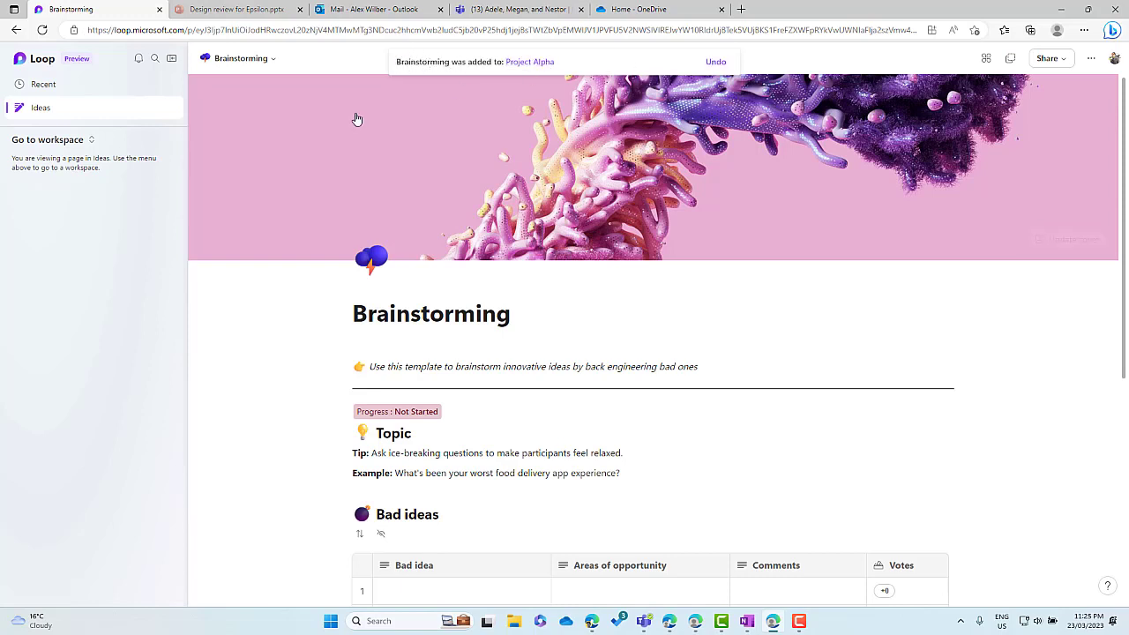
Go to the Project Alpha workspace and open its Brainstorming page.
{"action": "left_click", "coordinate": [70, 141]}
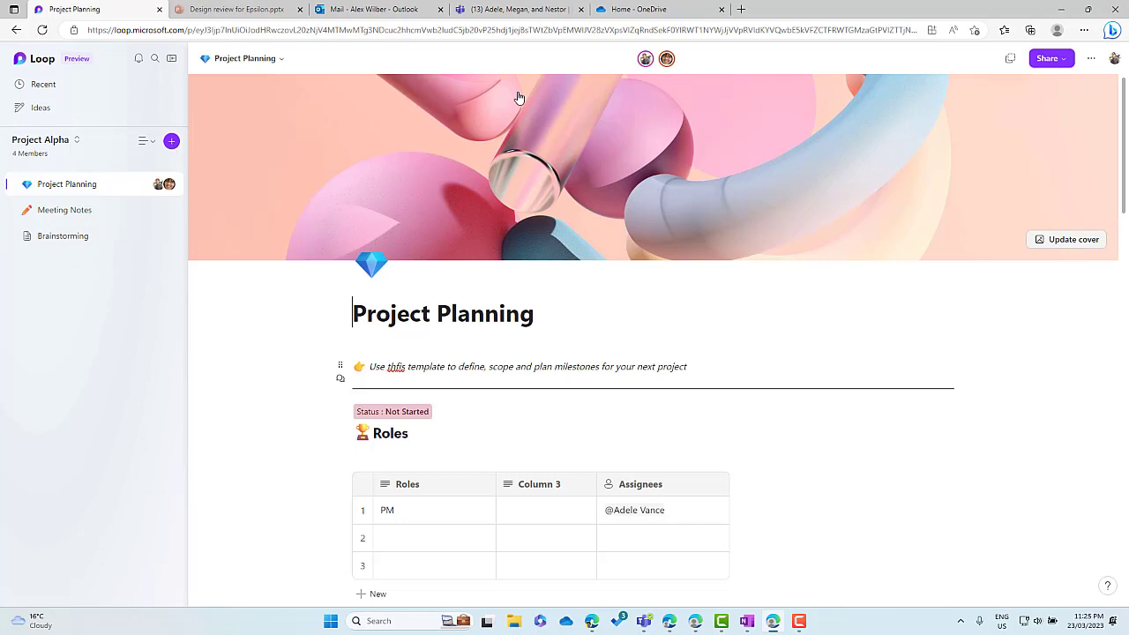
{"action": "left_click", "coordinate": [78, 239]}
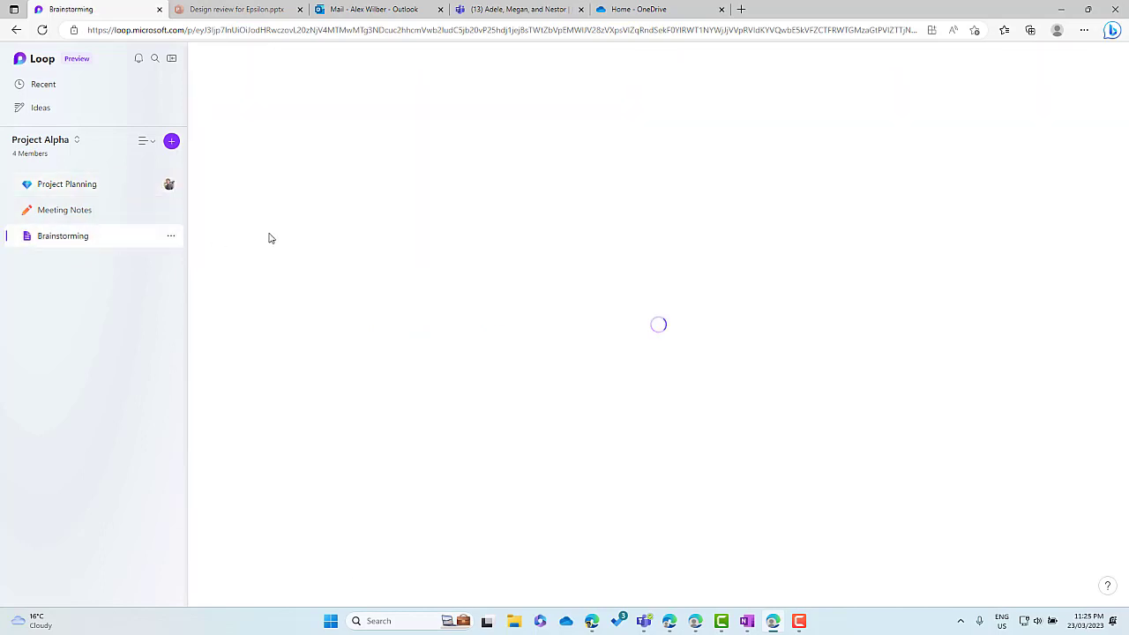